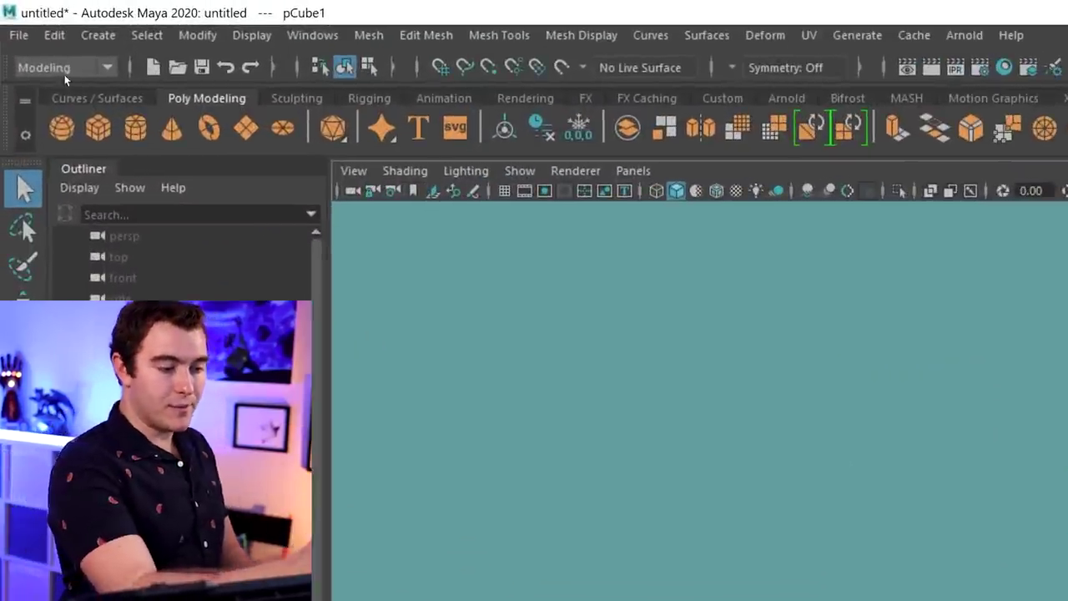
Switch to the FX menu set and display the Motion Graphics shelf
{"action": "left_click", "coordinate": [32, 31]}
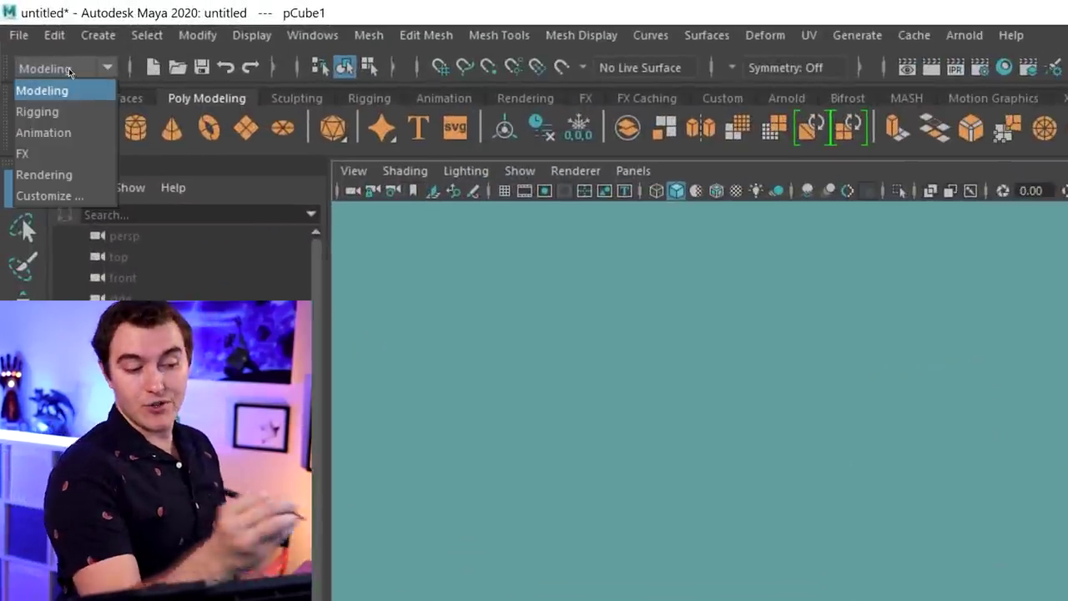
{"action": "left_click", "coordinate": [23, 153]}
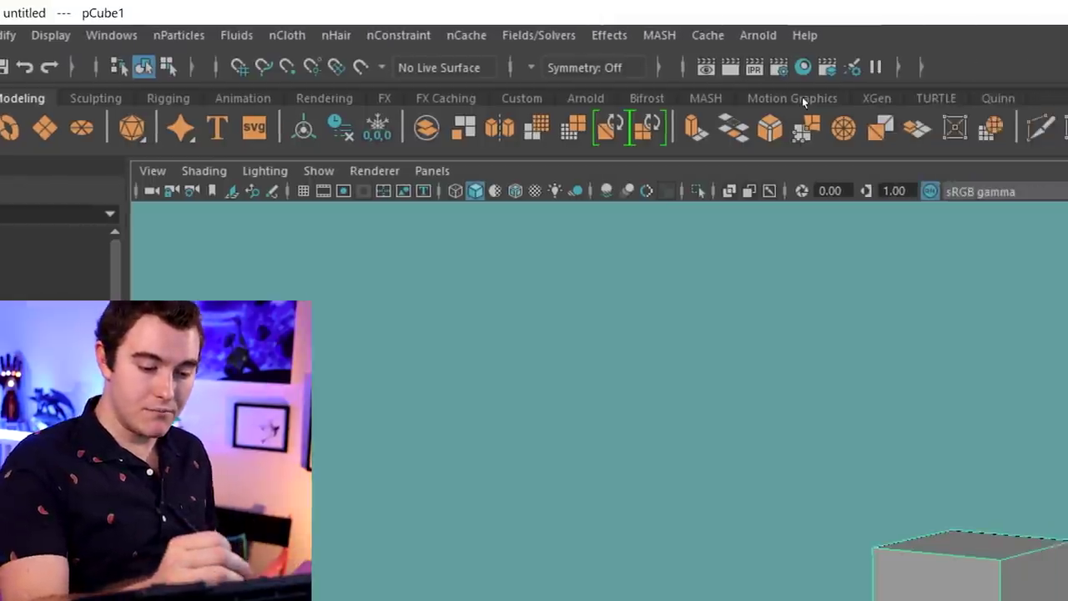
{"action": "left_click", "coordinate": [802, 97]}
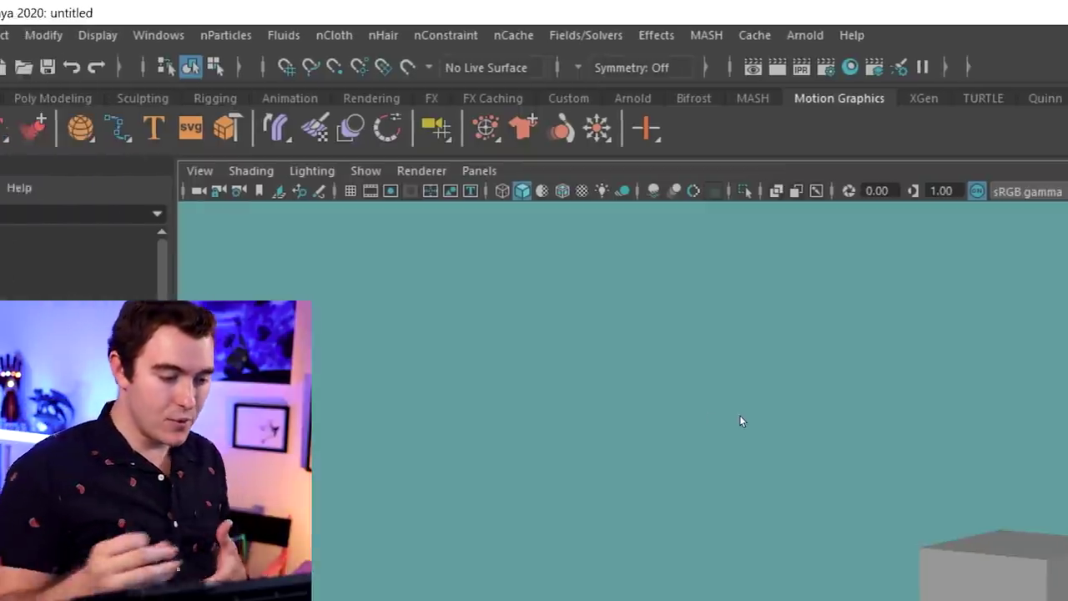
Check in the Plug-in Manager whether the MASH plug-in is loaded and set to load automatically
{"action": "left_click", "coordinate": [40, 35]}
{"action": "mouse_move", "coordinate": [185, 229]}
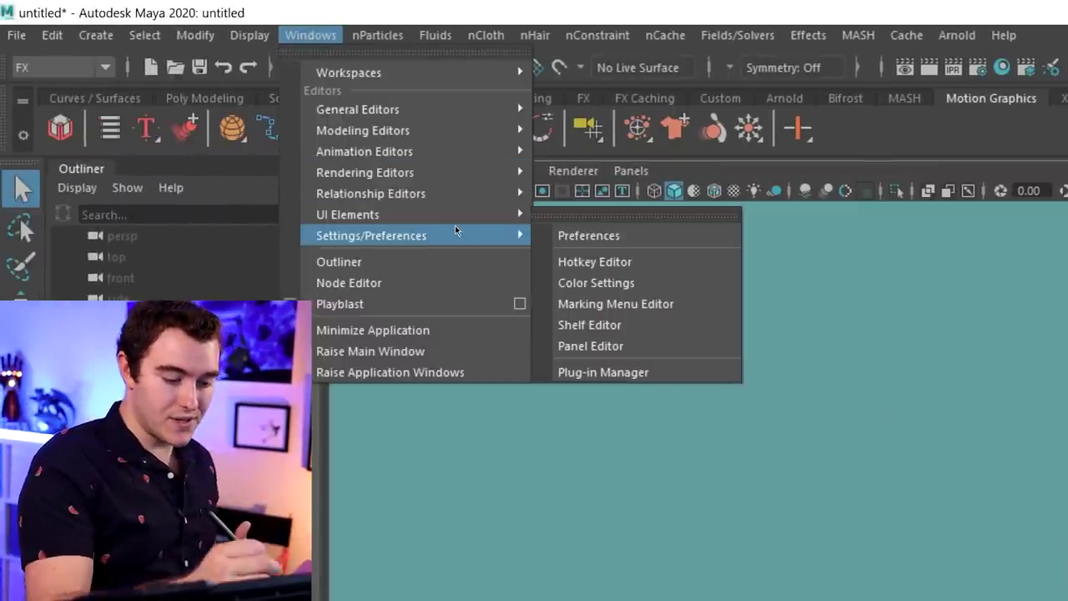
{"action": "left_click", "coordinate": [603, 372]}
{"action": "scroll", "coordinate": [860, 258], "scroll_direction": "down", "scroll_amount": 5}
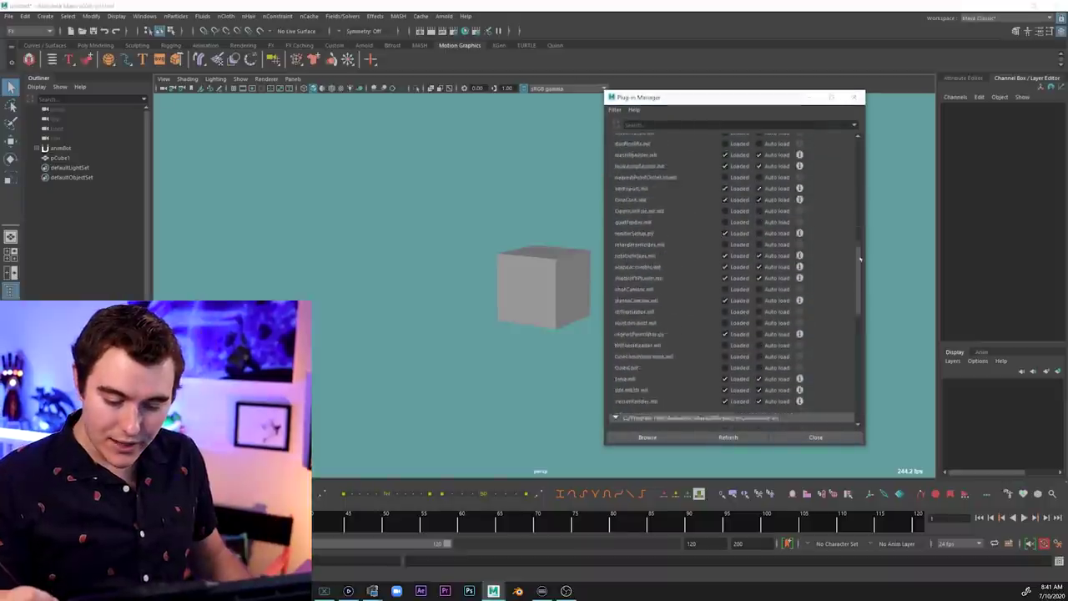
{"action": "scroll", "coordinate": [859, 259], "scroll_direction": "down", "scroll_amount": 5}
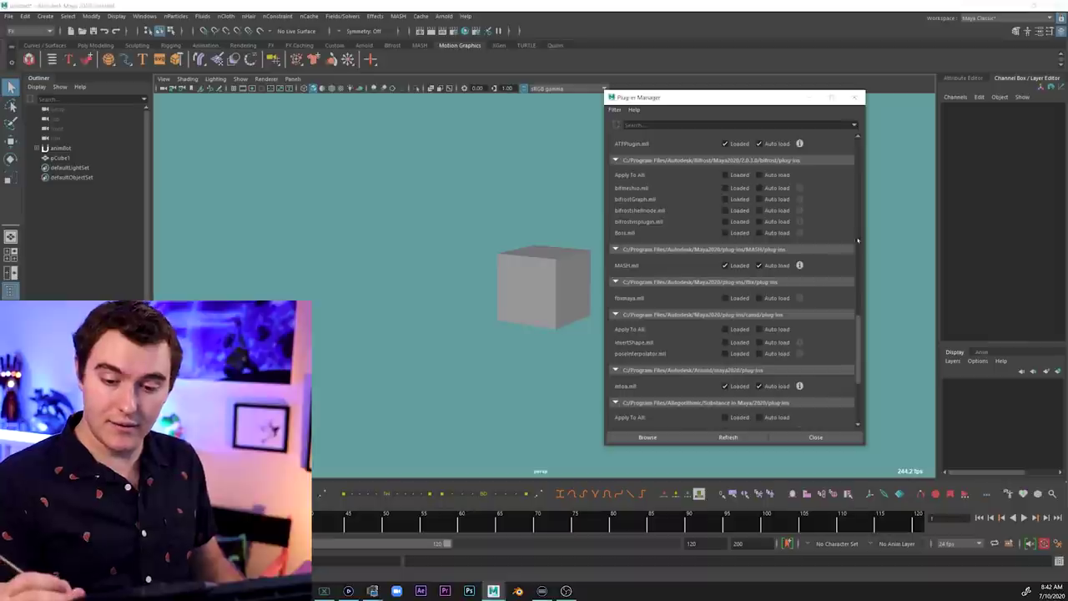
{"action": "left_click", "coordinate": [854, 99]}
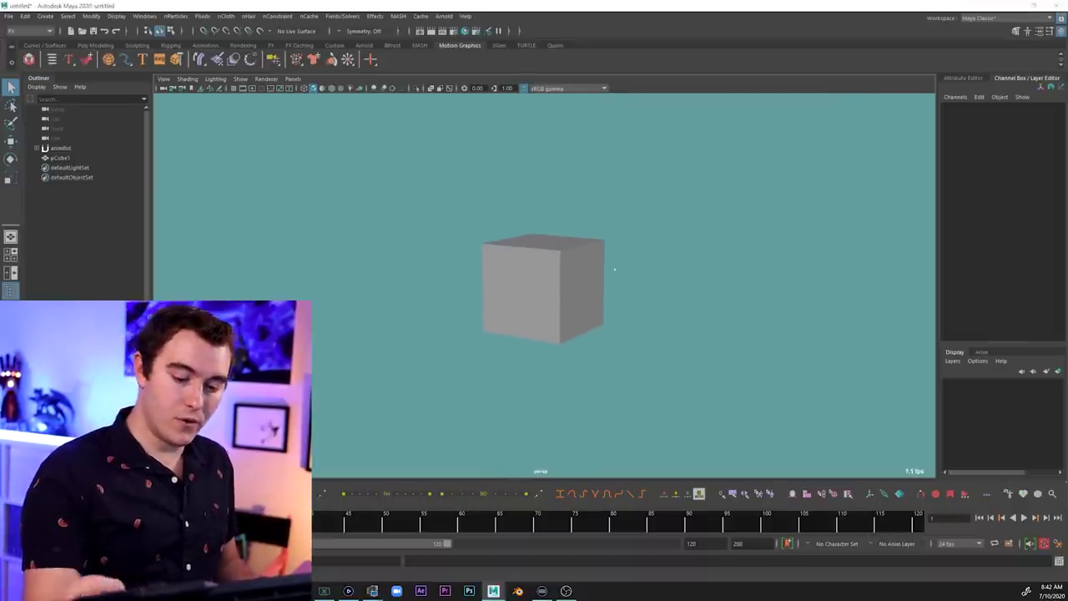
Delete the existing cube and create a new default polygon cube in its place
{"action": "left_click", "coordinate": [505, 334]}
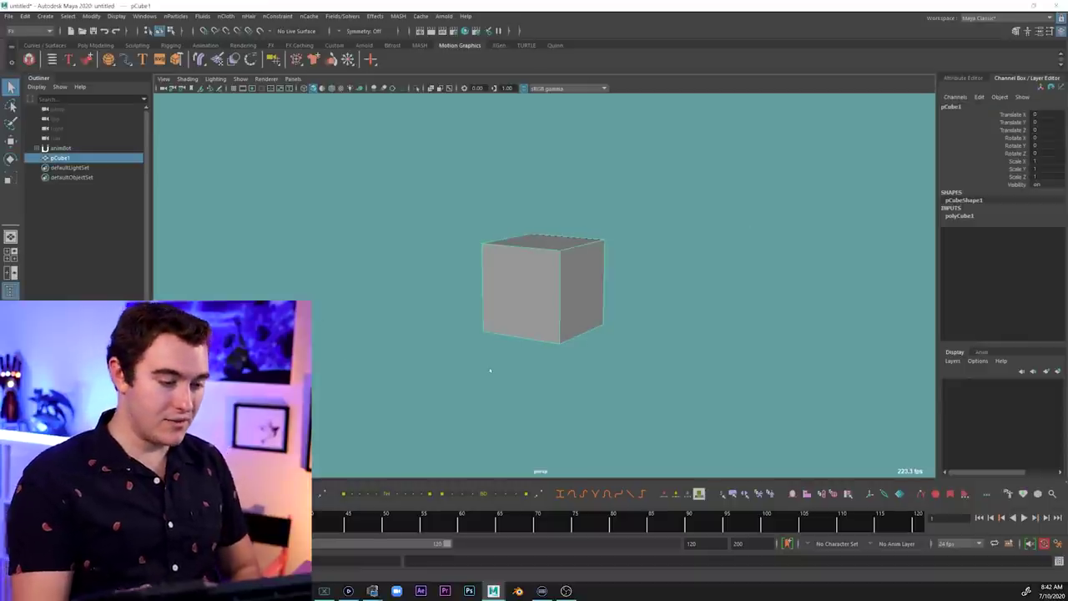
{"action": "key", "text": "Delete"}
{"action": "right_click", "coordinate": [111, 63]}
{"action": "left_click", "coordinate": [138, 109]}
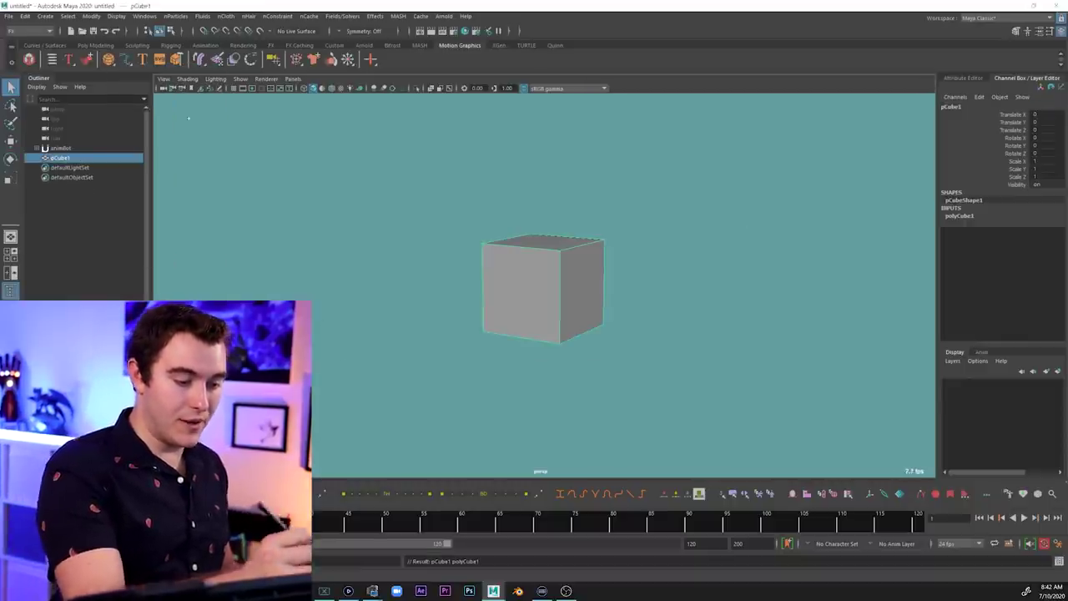
{"action": "right_click", "coordinate": [116, 63]}
{"action": "left_click", "coordinate": [163, 147]}
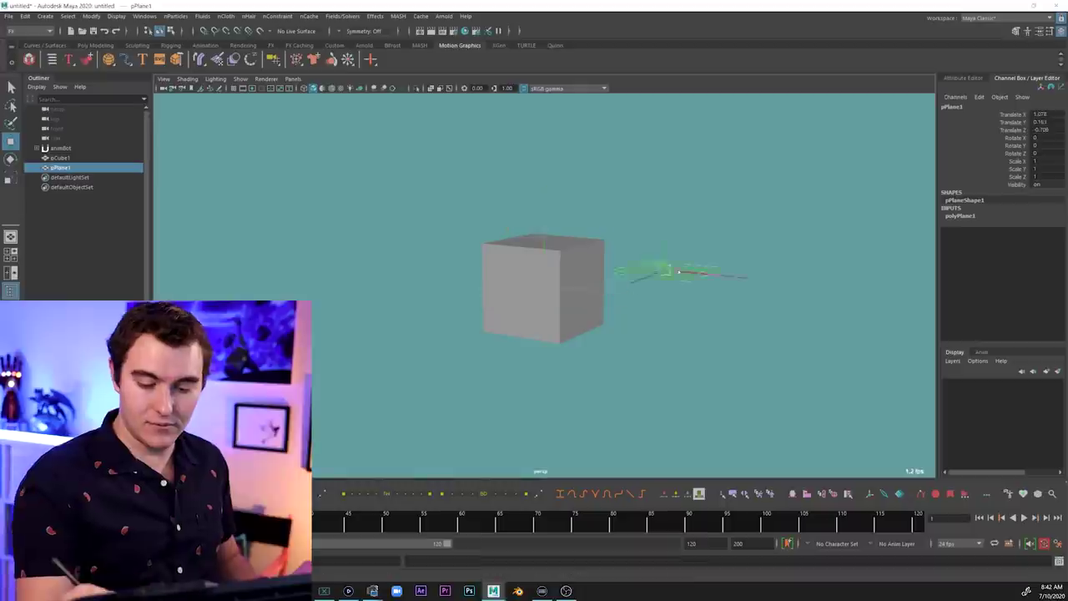
{"action": "key", "text": "Delete"}
Create a MASH network from the cube and frame the resulting row of copies
{"action": "left_click_drag", "start_coordinate": [664, 317], "coordinate": [493, 347]}
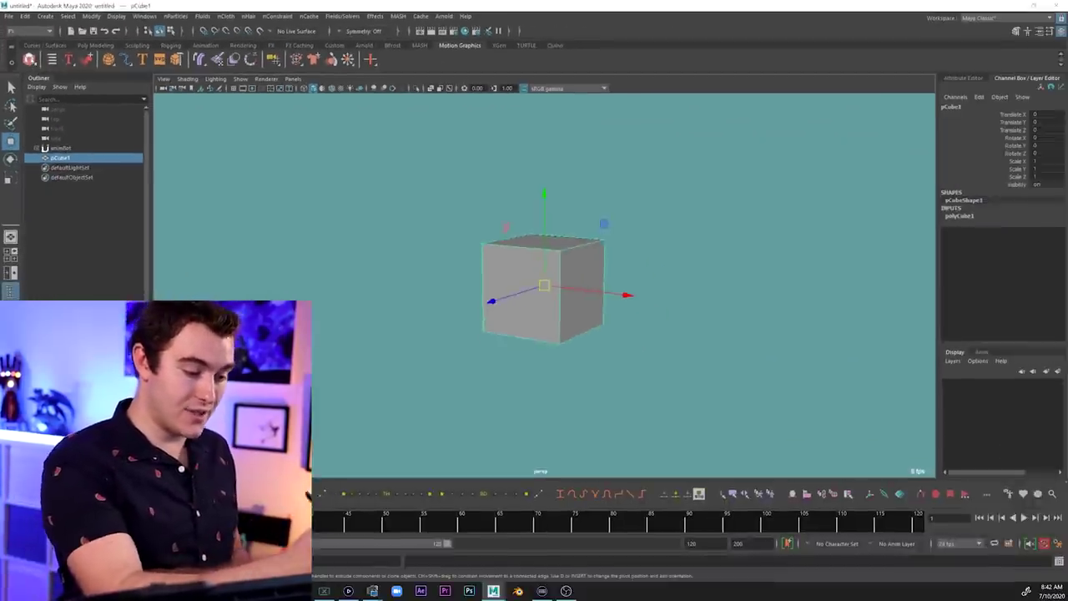
{"action": "left_click", "coordinate": [80, 143]}
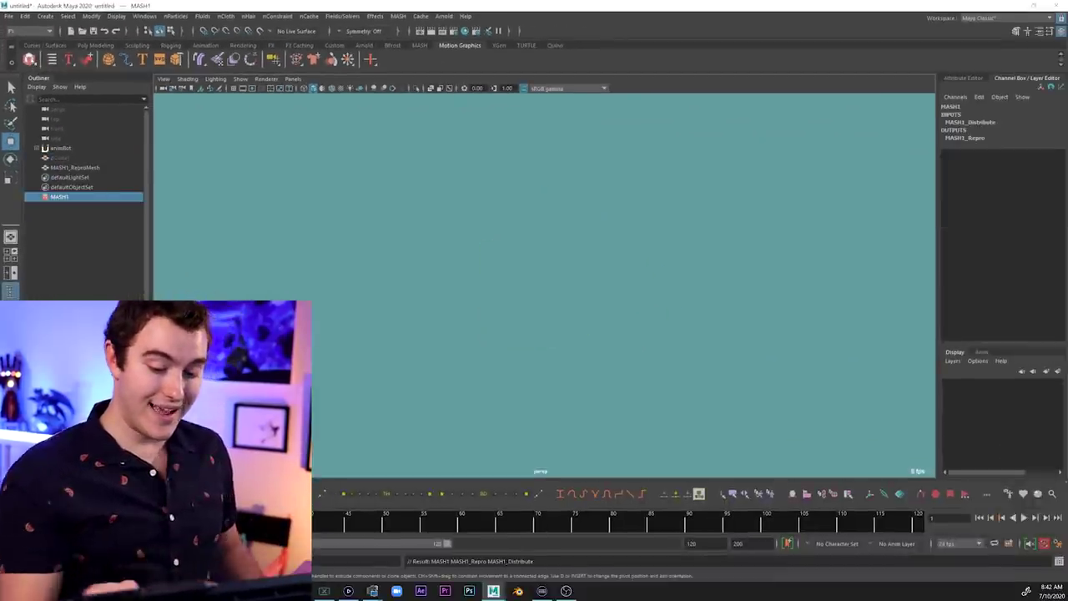
{"action": "key", "text": "f"}
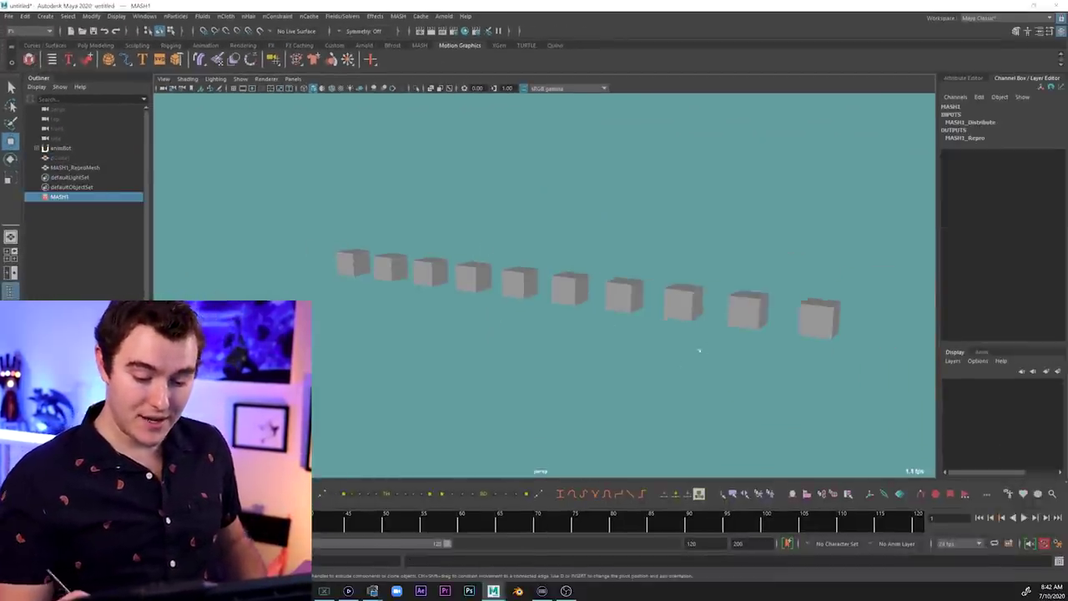
Unhide the original cube and move it above the row of copies, to about X 9.391 and Y 3.53
{"action": "left_click", "coordinate": [77, 158]}
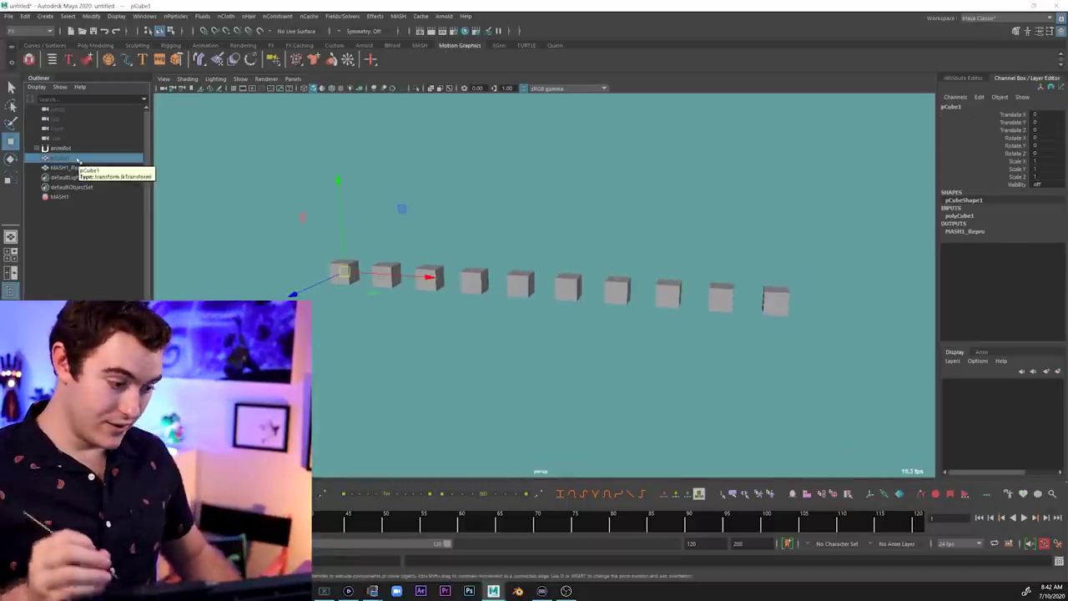
{"action": "left_click_drag", "start_coordinate": [402, 207], "coordinate": [524, 160]}
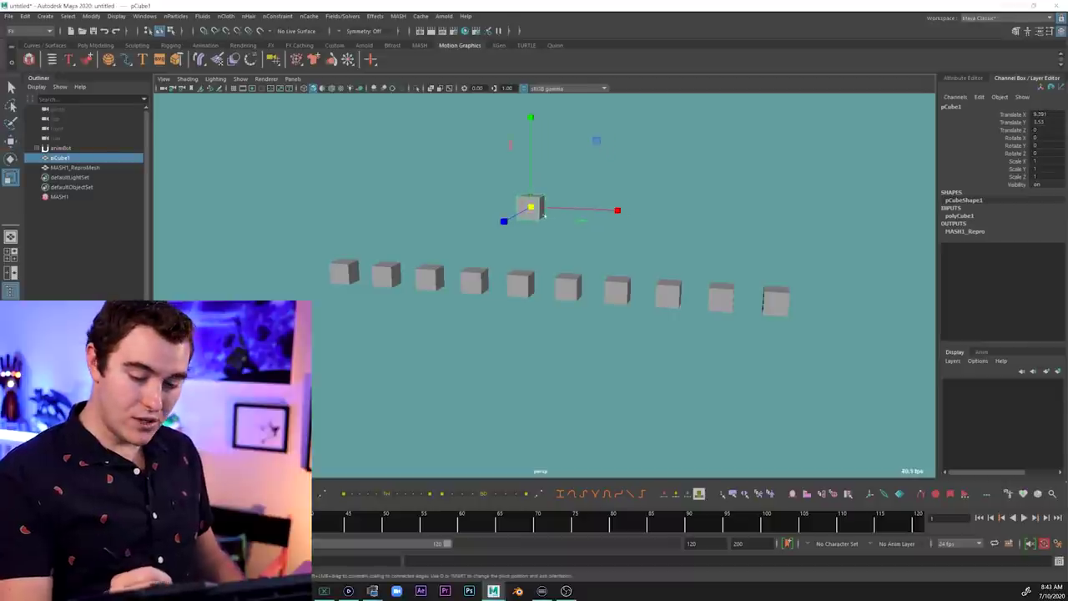
Try scaling and rotating the original cube to see the copies follow, and undo the transforms
{"action": "mouse_move", "coordinate": [532, 208]}
{"action": "left_mouse_down"}
{"action": "mouse_move", "coordinate": [557, 210]}
{"action": "mouse_move", "coordinate": [496, 215]}
{"action": "mouse_move", "coordinate": [542, 218]}
{"action": "mouse_move", "coordinate": [558, 199]}
{"action": "mouse_move", "coordinate": [584, 208]}
{"action": "mouse_move", "coordinate": [549, 217]}
{"action": "left_mouse_up"}
{"action": "key", "text": "ctrl+z"}
{"action": "key", "text": "e"}
{"action": "key", "text": "ctrl+z"}
{"action": "key", "text": "r"}
{"action": "key", "text": "e"}
{"action": "key", "text": "w"}
{"action": "key", "text": "ctrl+z"}
{"action": "key", "text": "ctrl+z"}
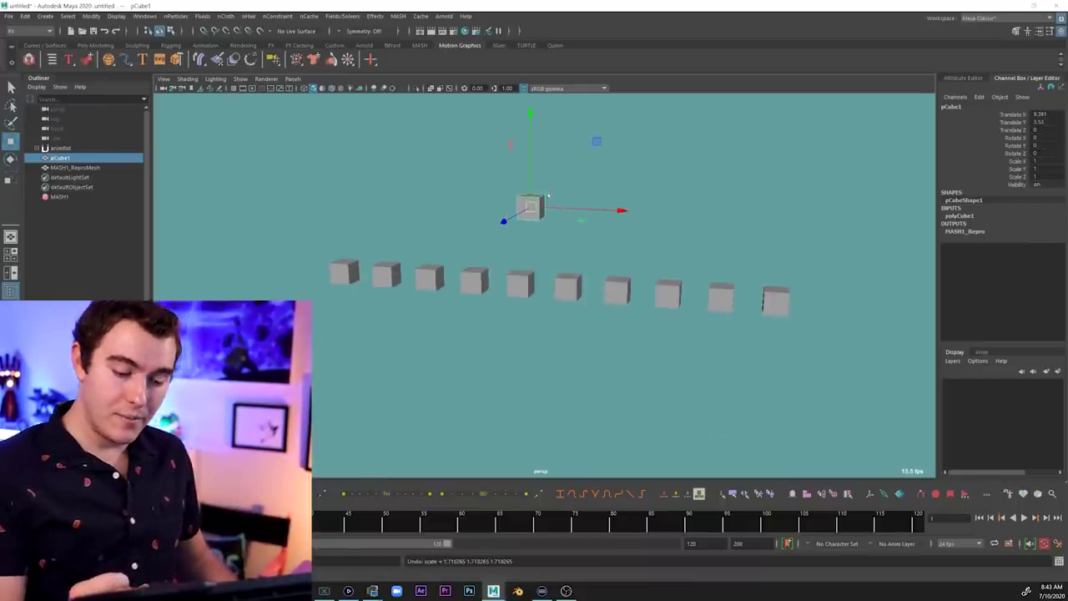
Try moving the front face of the original cube vertically to deform the copies, and undo the edit
{"action": "left_click_drag", "start_coordinate": [548, 196], "coordinate": [538, 222], "text": "alt"}
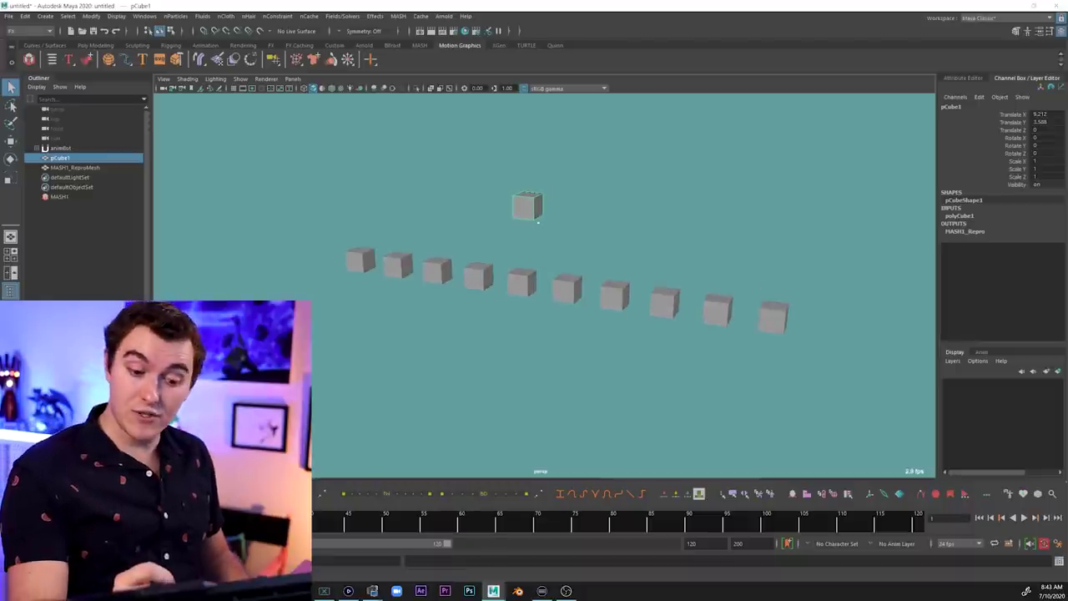
{"action": "right_click_drag", "start_coordinate": [532, 202], "coordinate": [529, 227]}
{"action": "left_click", "coordinate": [530, 207]}
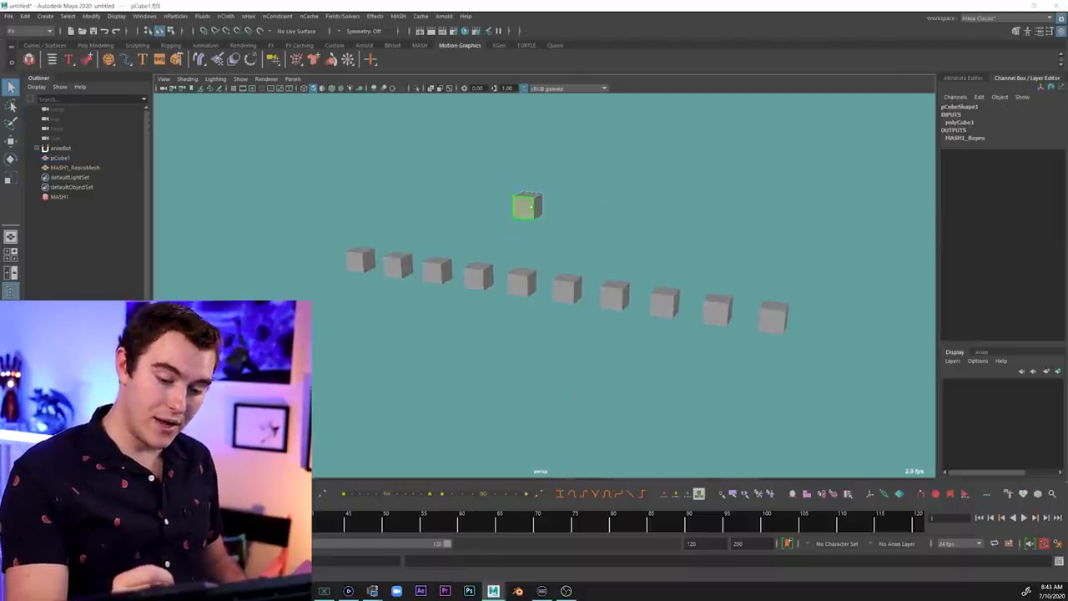
{"action": "left_click_drag", "start_coordinate": [522, 178], "coordinate": [524, 199]}
{"action": "key", "text": "ctrl+z"}
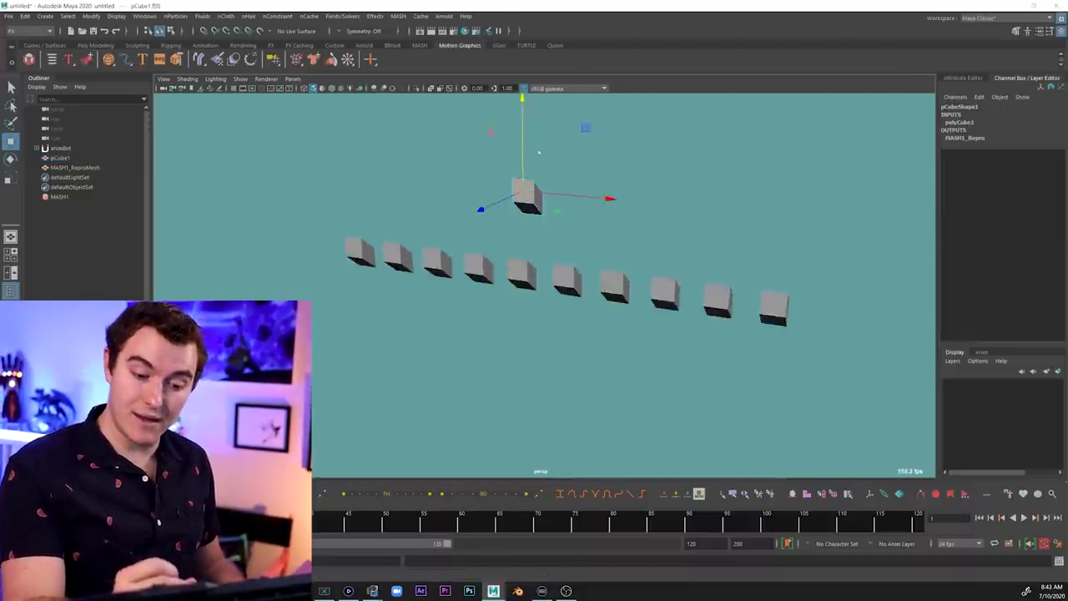
Hide the original cube so that only the MASH copies are shown
{"action": "key", "text": "ctrl+h"}
{"action": "right_click_drag", "start_coordinate": [721, 337], "coordinate": [755, 329], "text": "alt"}
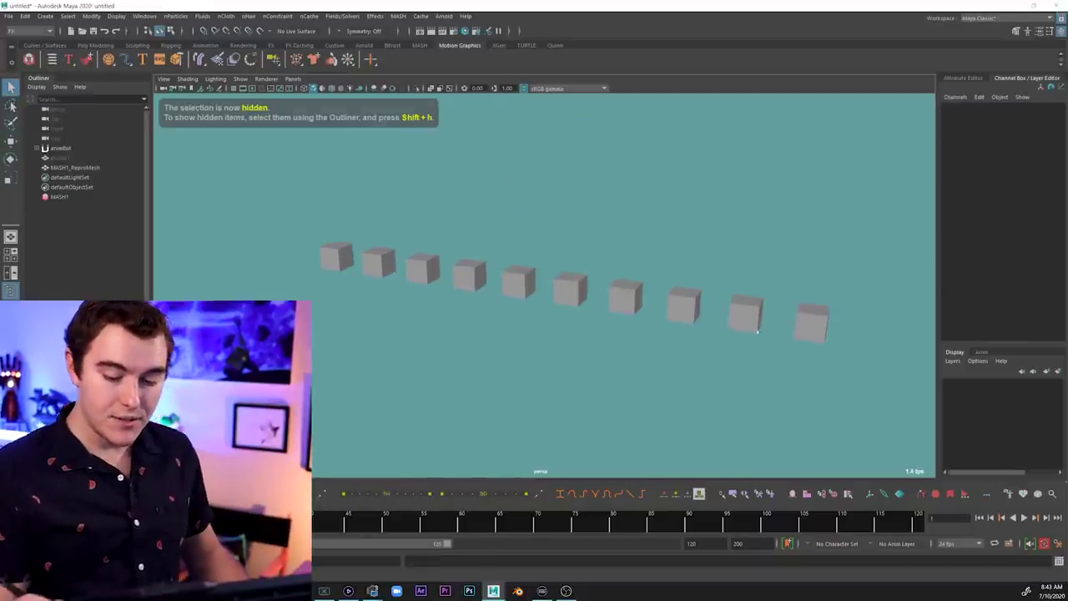
Show the Distribute node attributes of the MASH1 network
{"action": "left_click", "coordinate": [60, 197]}
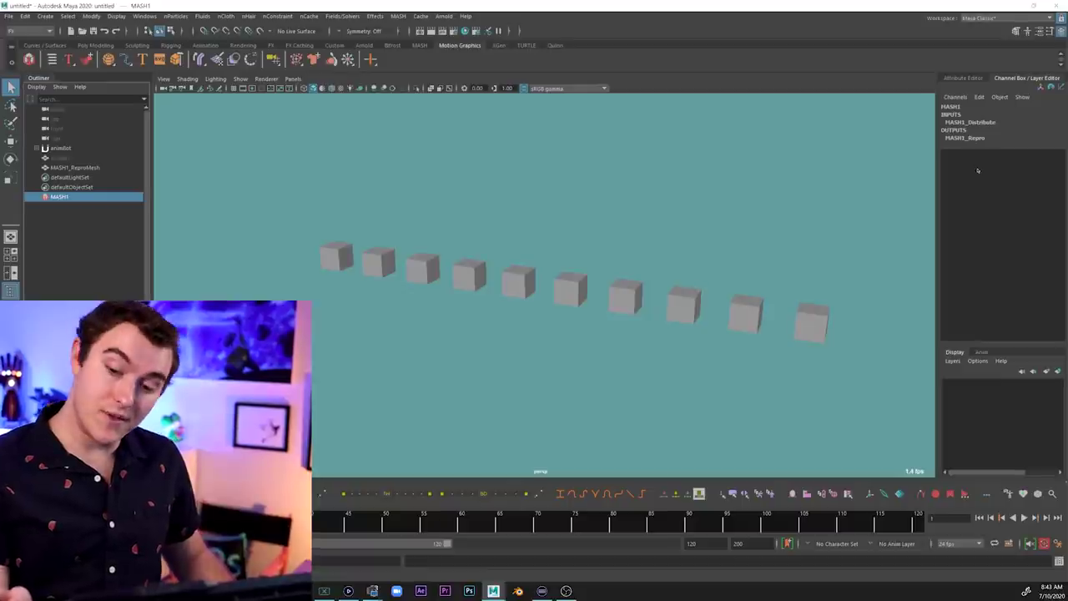
{"action": "key", "text": "ctrl+a"}
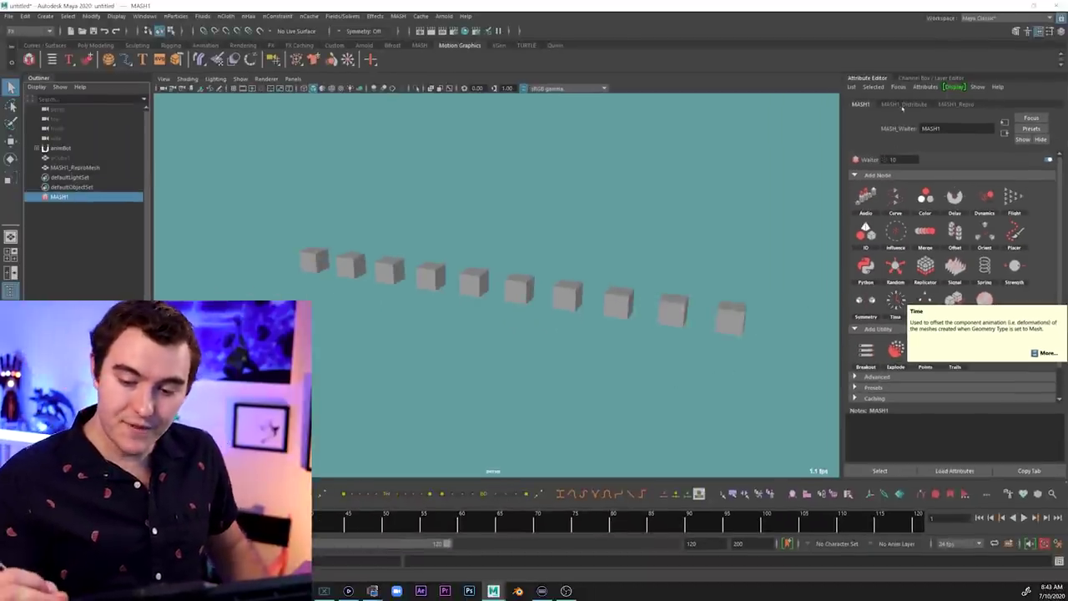
{"action": "left_click", "coordinate": [902, 105]}
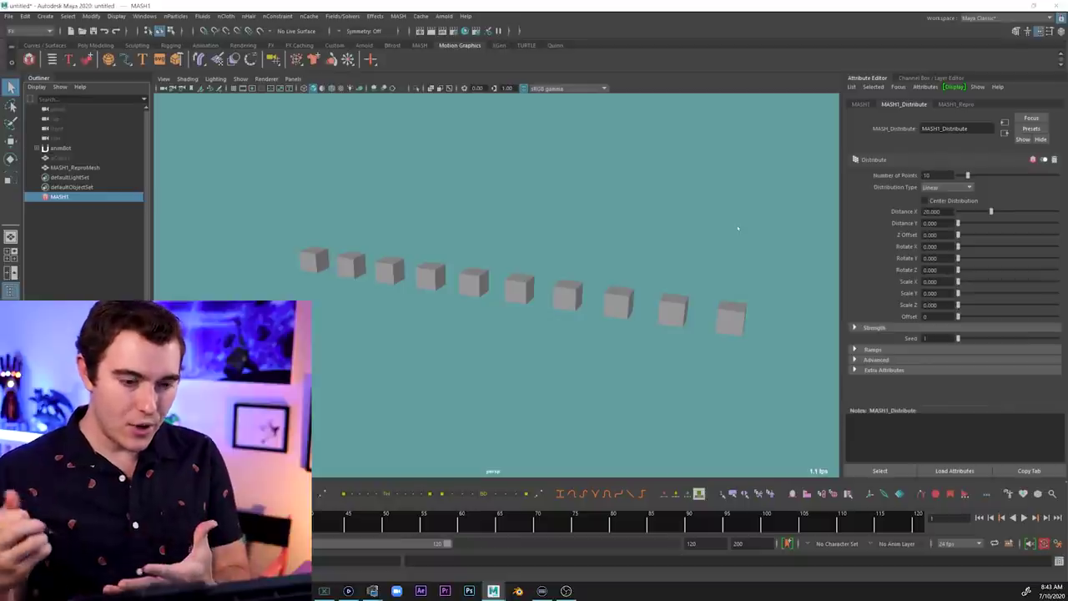
Open the MASH Editor, place it over the Outliner area and select the MASH1_Distribute node in it
{"action": "left_click", "coordinate": [399, 17]}
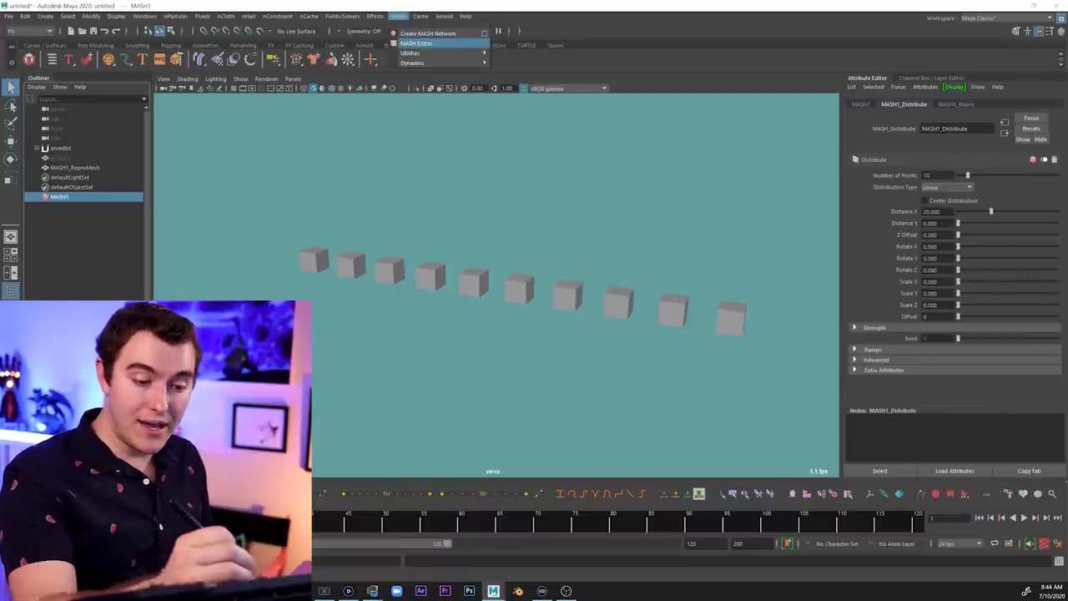
{"action": "left_click", "coordinate": [441, 43]}
{"action": "left_click_drag", "start_coordinate": [500, 143], "coordinate": [109, 261]}
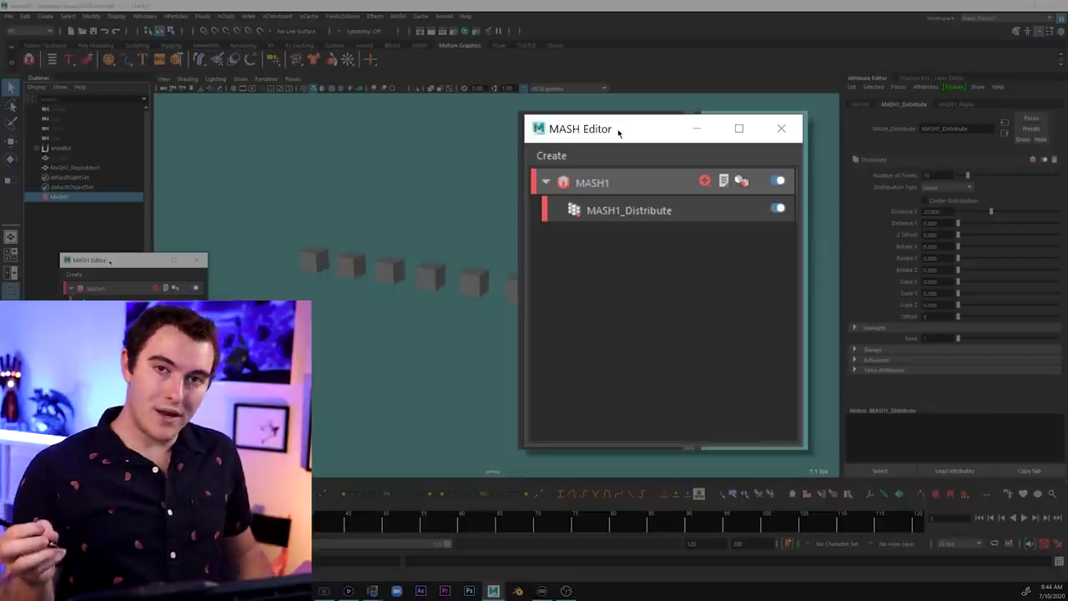
{"action": "left_click", "coordinate": [669, 207]}
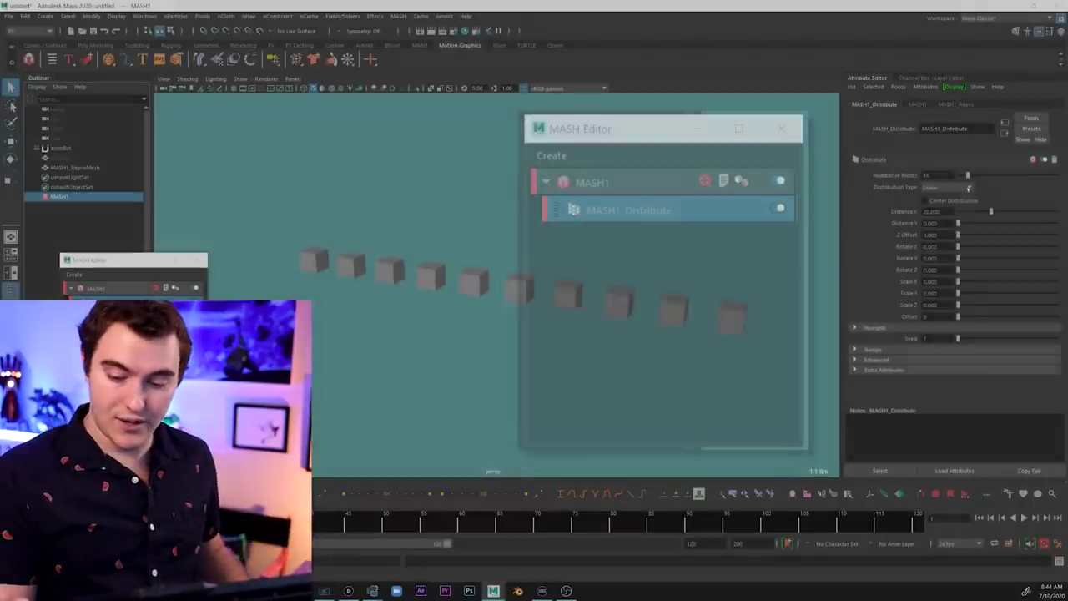
Set the linear distribution to 17 points with a Distance X of about 27.624
{"action": "left_click", "coordinate": [967, 187]}
{"action": "left_click", "coordinate": [968, 187]}
{"action": "left_click_drag", "start_coordinate": [968, 175], "coordinate": [973, 176]}
{"action": "left_click_drag", "start_coordinate": [991, 212], "coordinate": [1002, 212]}
{"action": "scroll", "coordinate": [741, 347], "scroll_direction": "down", "scroll_amount": 5}
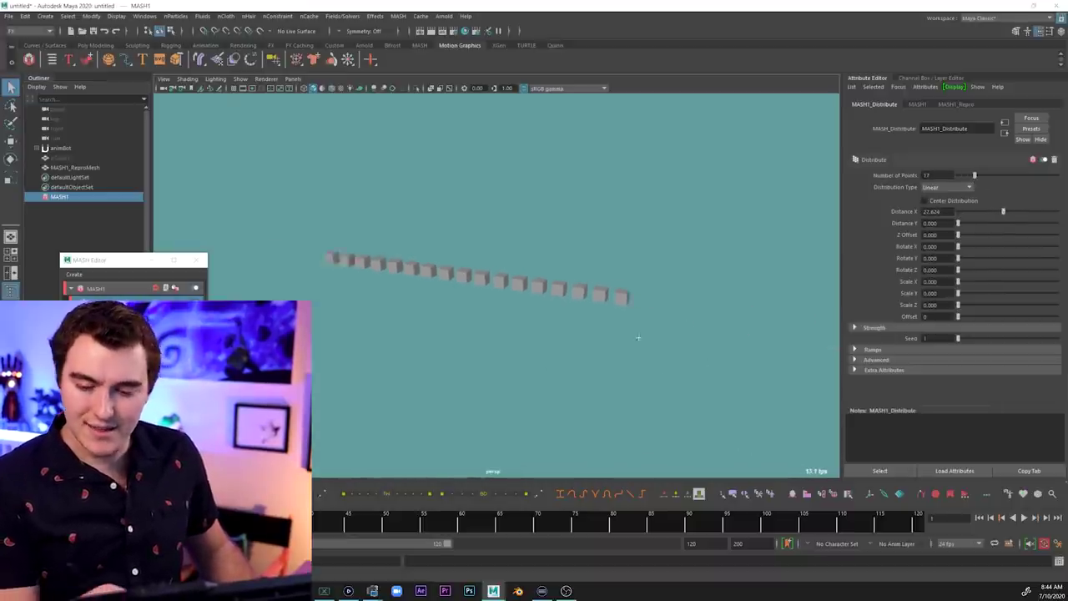
Raise the Number of Points to 100 and inspect the overlapping cubes in wireframe before restoring shaded display
{"action": "left_click_drag", "start_coordinate": [973, 176], "coordinate": [1045, 176]}
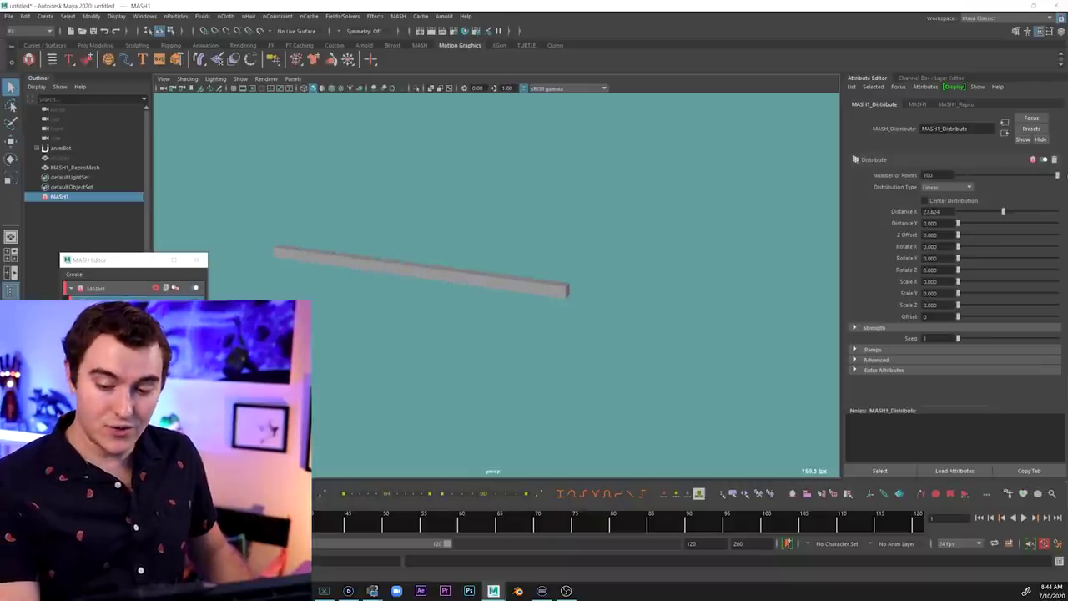
{"action": "left_click_drag", "start_coordinate": [634, 305], "coordinate": [674, 292], "text": "alt"}
{"action": "key", "text": "4"}
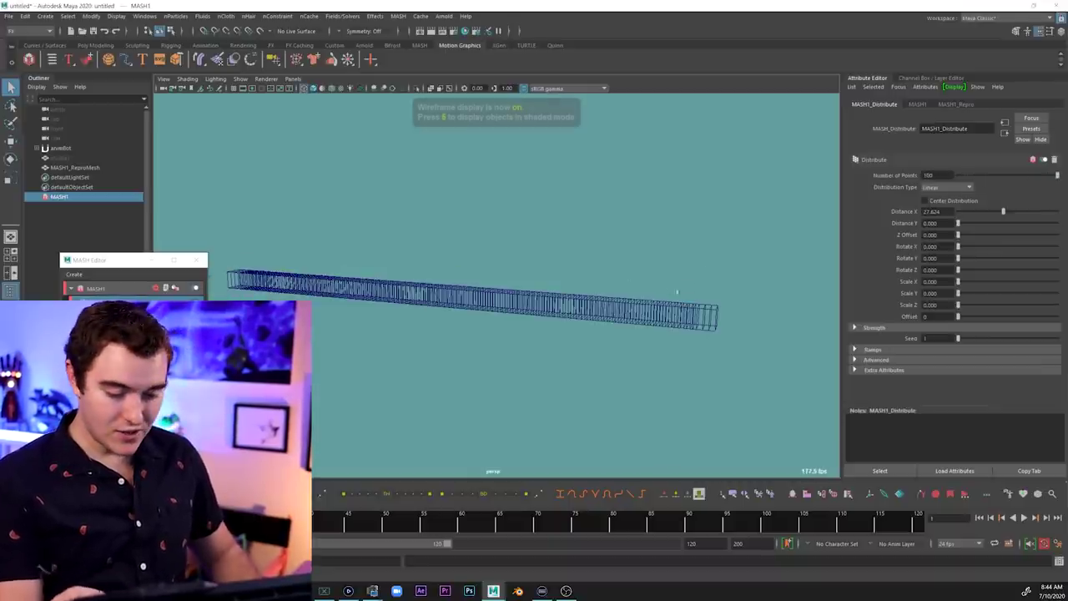
{"action": "key", "text": "5"}
{"action": "scroll", "coordinate": [767, 334], "scroll_direction": "down", "scroll_amount": 1}
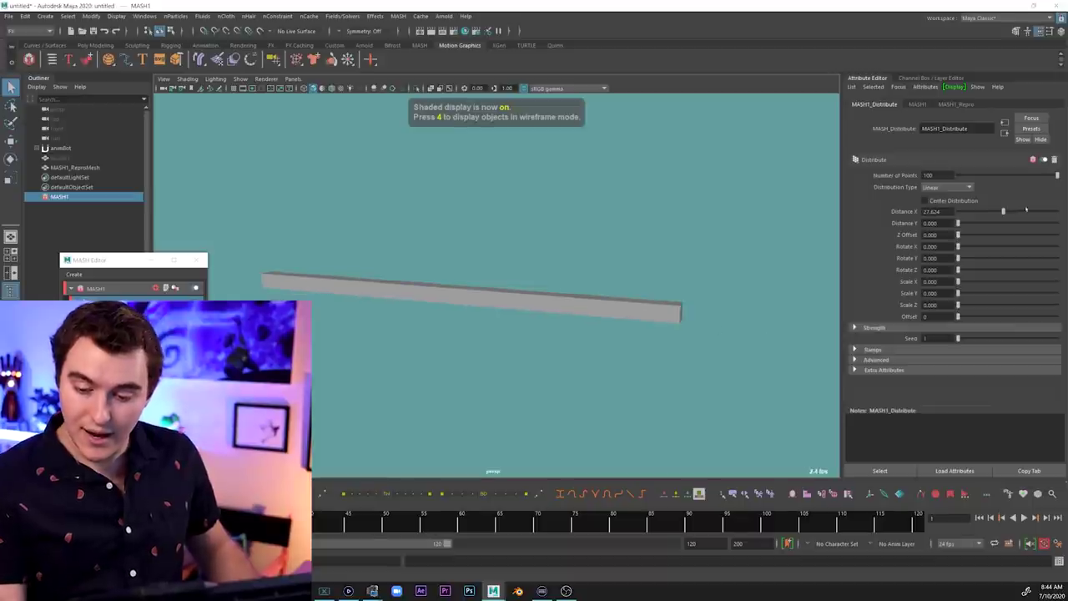
Set the linear distribution to 31 points with a Distance X of about 33.861
{"action": "left_click_drag", "start_coordinate": [1025, 209], "coordinate": [975, 175]}
{"action": "left_click_drag", "start_coordinate": [995, 211], "coordinate": [988, 176]}
{"action": "right_click_drag", "start_coordinate": [751, 313], "coordinate": [701, 313], "text": "alt"}
{"action": "left_click_drag", "start_coordinate": [701, 313], "coordinate": [734, 311], "text": "alt"}
{"action": "scroll", "coordinate": [734, 311], "scroll_direction": "down", "scroll_amount": 1}
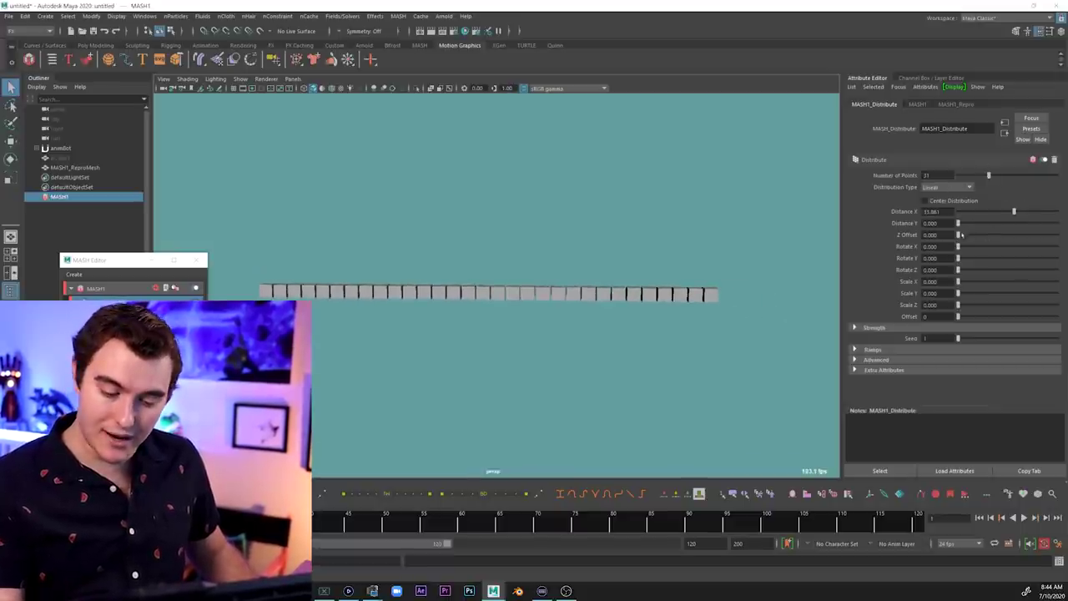
{"action": "left_click_drag", "start_coordinate": [959, 234], "coordinate": [918, 294]}
{"action": "right_click", "coordinate": [916, 294]}
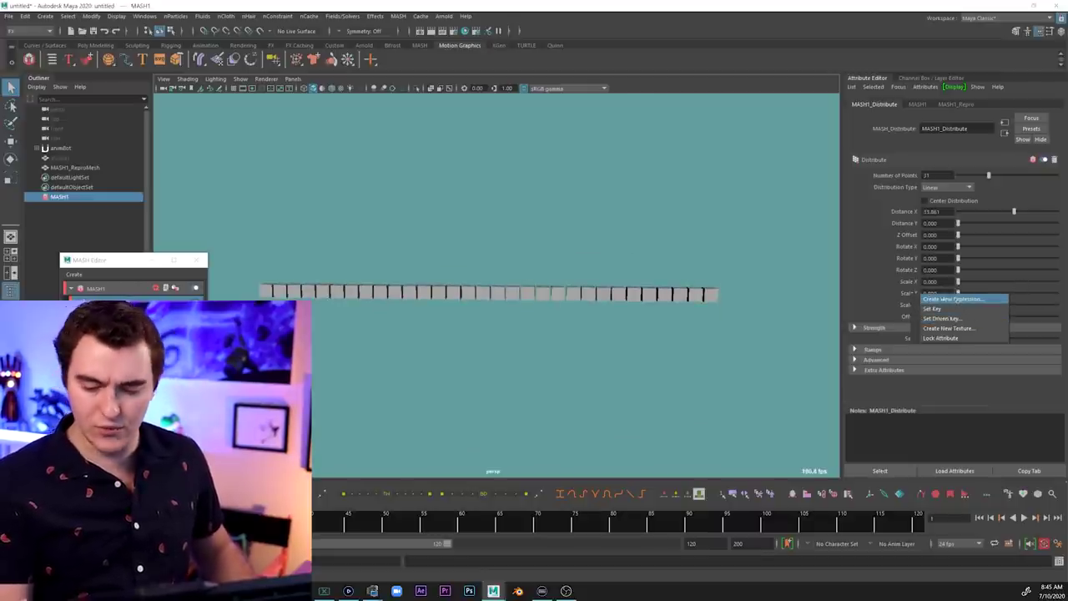
{"action": "left_click", "coordinate": [881, 266]}
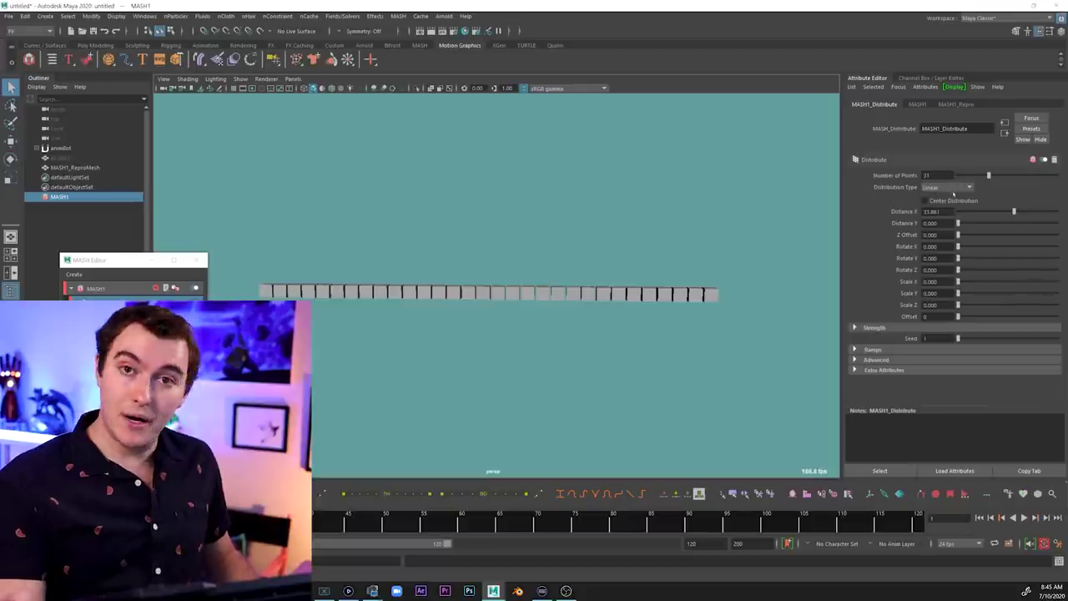
Change the Distribution Type to Radial and set the Number of Points to 19
{"action": "left_click", "coordinate": [951, 187]}
{"action": "left_click", "coordinate": [945, 209]}
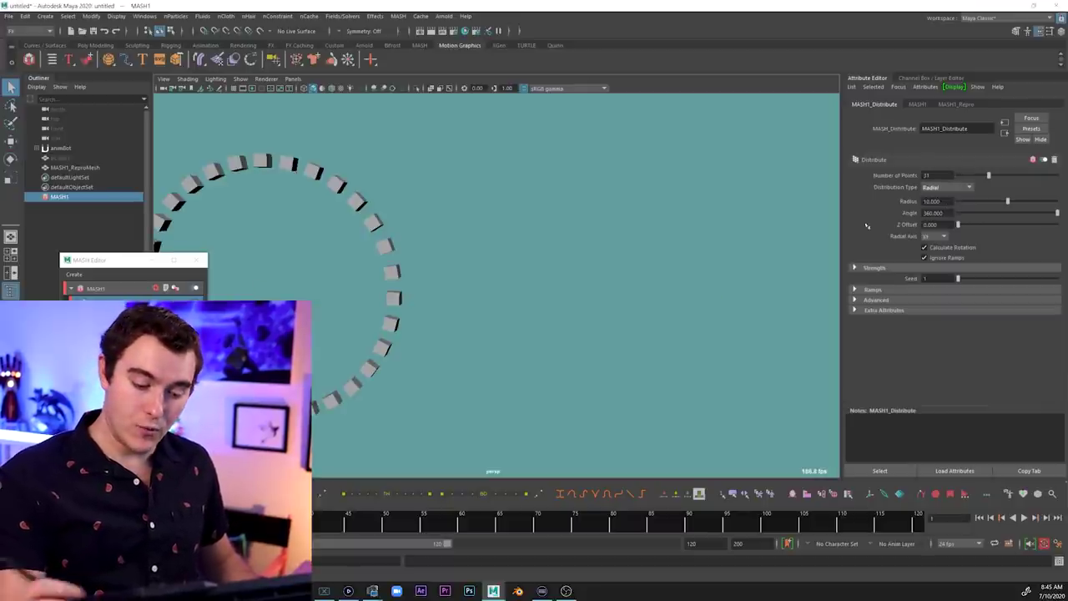
{"action": "mouse_move", "coordinate": [988, 176]}
{"action": "left_mouse_down"}
{"action": "mouse_move", "coordinate": [1040, 175]}
{"action": "mouse_move", "coordinate": [976, 175]}
{"action": "left_mouse_up"}
{"action": "right_click_drag", "start_coordinate": [680, 318], "coordinate": [558, 344], "text": "alt"}
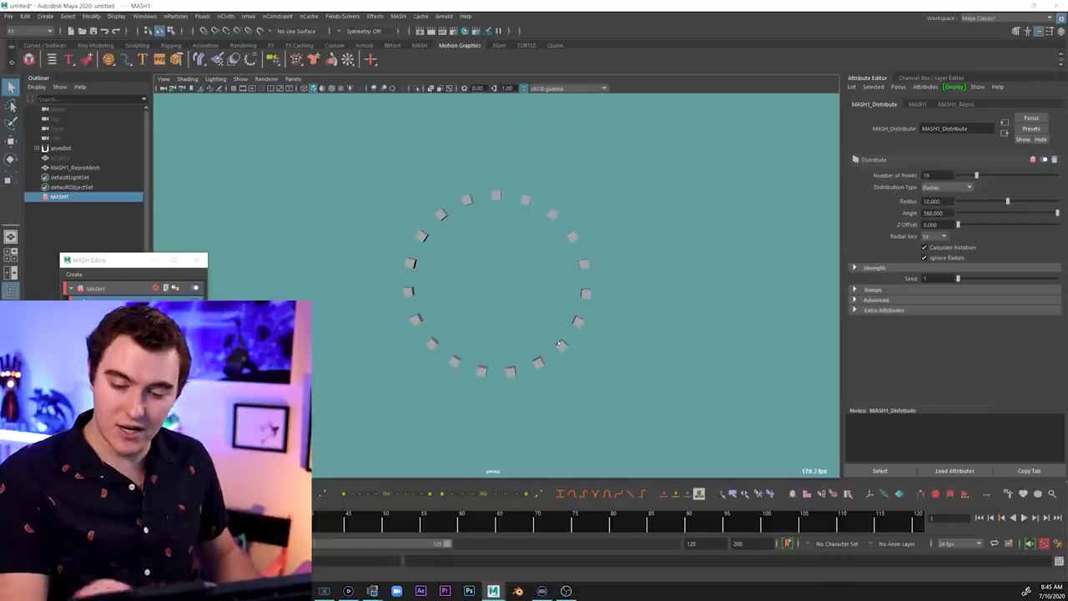
Raise the radial distribution's Number of Points to 100 and its Radius to 20
{"action": "left_click_drag", "start_coordinate": [977, 175], "coordinate": [1057, 175]}
{"action": "right_click_drag", "start_coordinate": [717, 308], "coordinate": [634, 321], "text": "alt"}
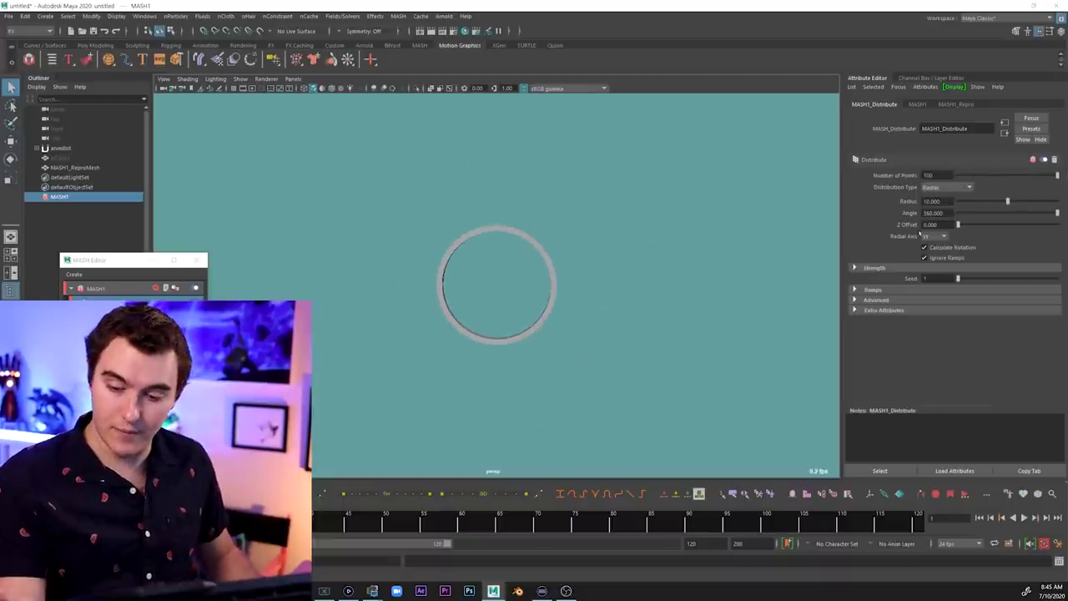
{"action": "left_click_drag", "start_coordinate": [1007, 201], "coordinate": [1058, 196]}
{"action": "right_click_drag", "start_coordinate": [729, 316], "coordinate": [804, 312], "text": "alt"}
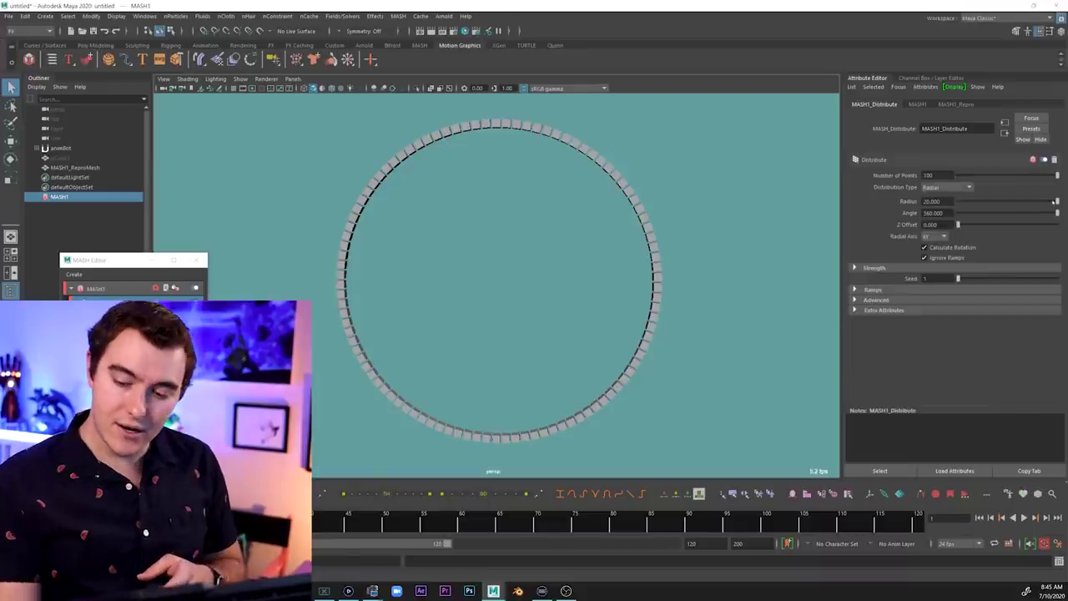
{"action": "left_click_drag", "start_coordinate": [1055, 201], "coordinate": [1063, 199]}
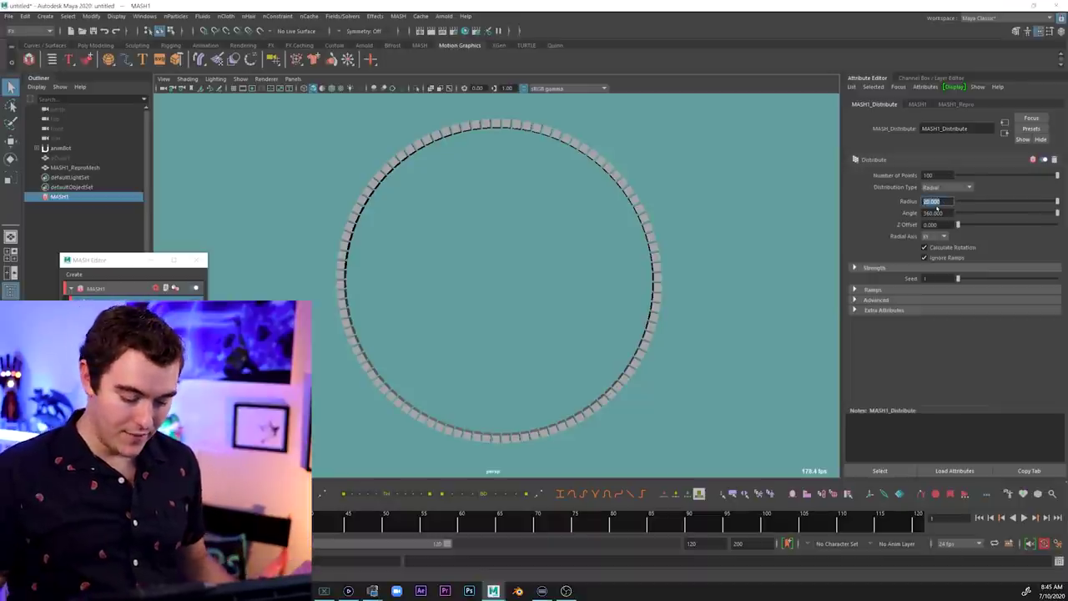
Enter a Radius of 30 for the radial ring, then reduce it to about 26.139
{"action": "type", "text": "30"}
{"action": "key", "text": "Return"}
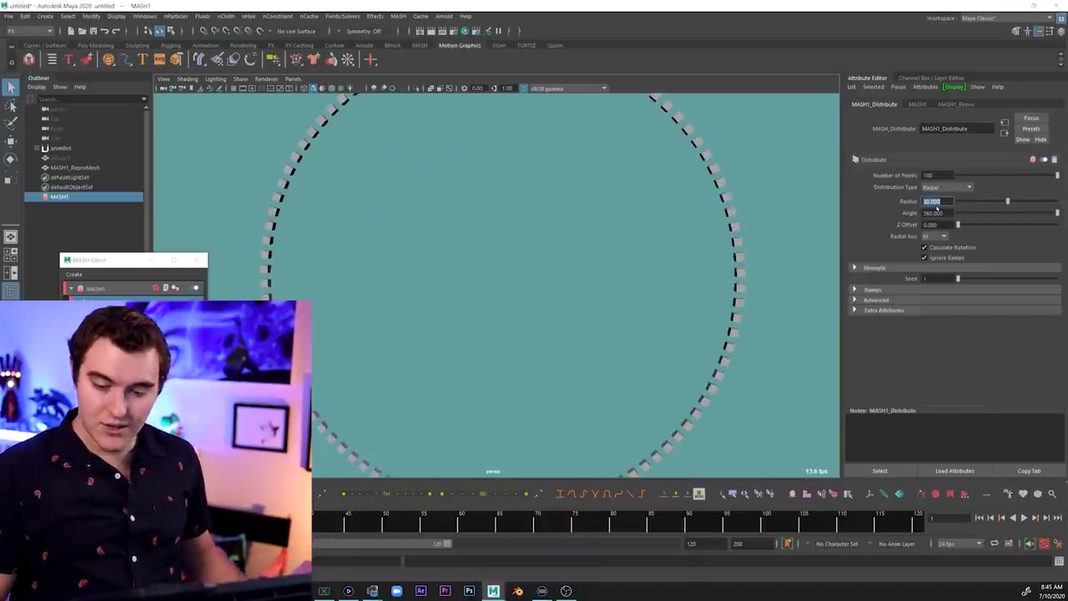
{"action": "mouse_move", "coordinate": [1008, 201]}
{"action": "left_mouse_down"}
{"action": "mouse_move", "coordinate": [974, 202]}
{"action": "mouse_move", "coordinate": [1000, 201]}
{"action": "left_mouse_up"}
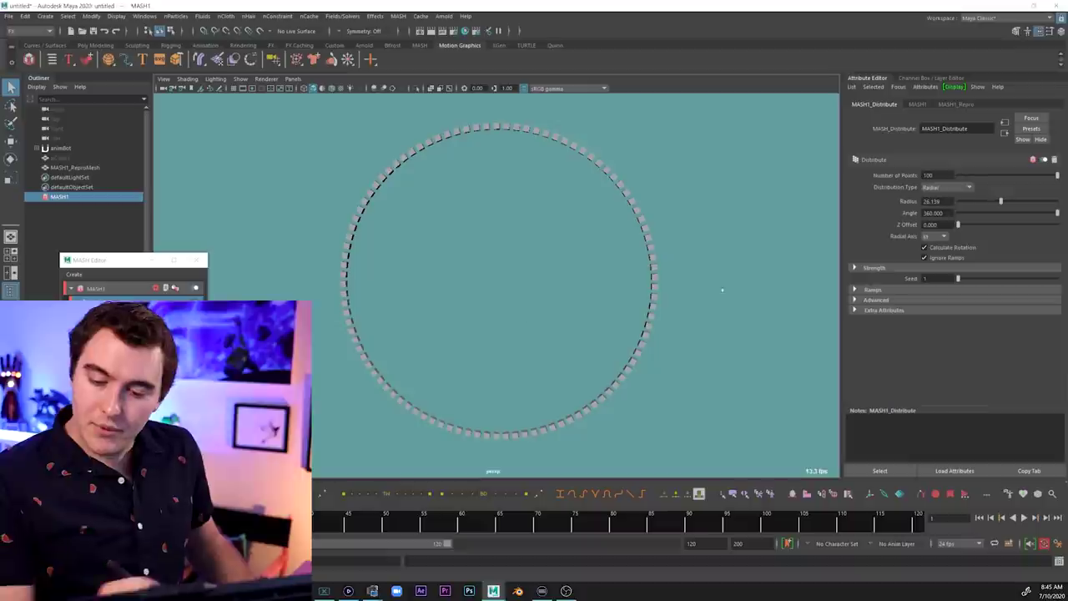
Switch the Radial Axis to ZX so the ring lies flat, and try out the Z Offset
{"action": "left_click", "coordinate": [934, 238]}
{"action": "left_click", "coordinate": [933, 266]}
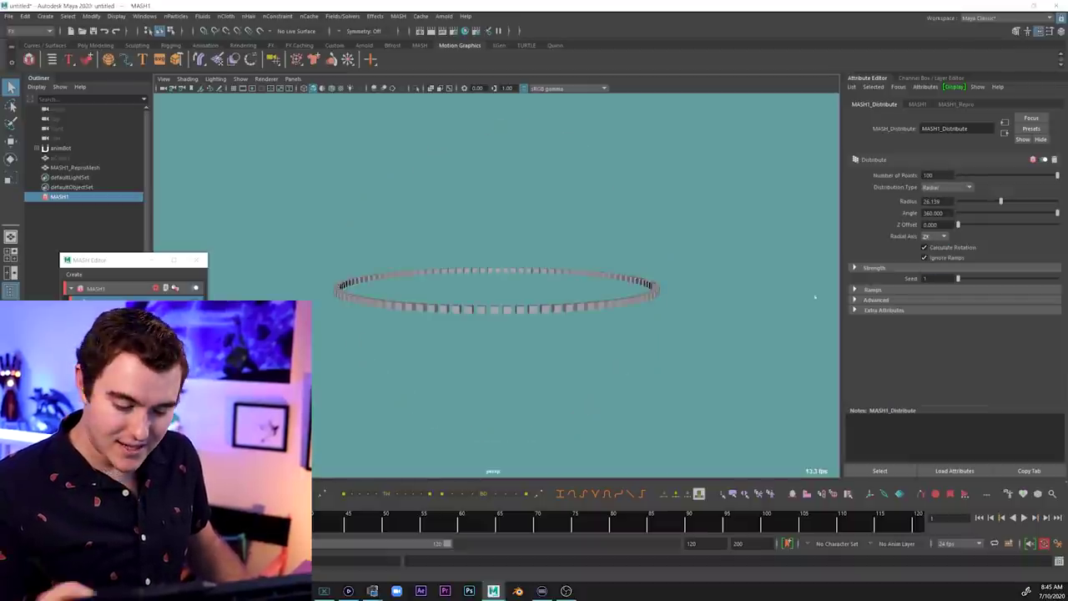
{"action": "right_click_drag", "start_coordinate": [815, 298], "coordinate": [627, 305], "text": "alt"}
{"action": "middle_click_drag", "start_coordinate": [626, 305], "coordinate": [613, 365], "text": "alt"}
{"action": "left_click_drag", "start_coordinate": [960, 225], "coordinate": [895, 240]}
Change the Distribution Type to Spherical and set the Number of Points to 10000
{"action": "left_click", "coordinate": [944, 188]}
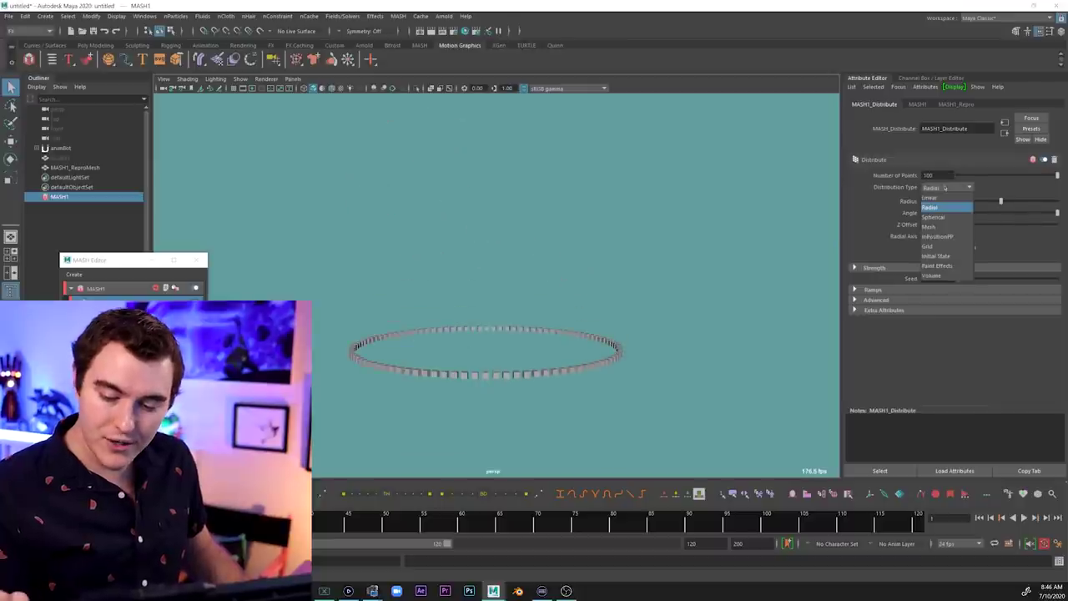
{"action": "left_click", "coordinate": [933, 217]}
{"action": "middle_click_drag", "start_coordinate": [786, 275], "coordinate": [796, 217], "text": "alt"}
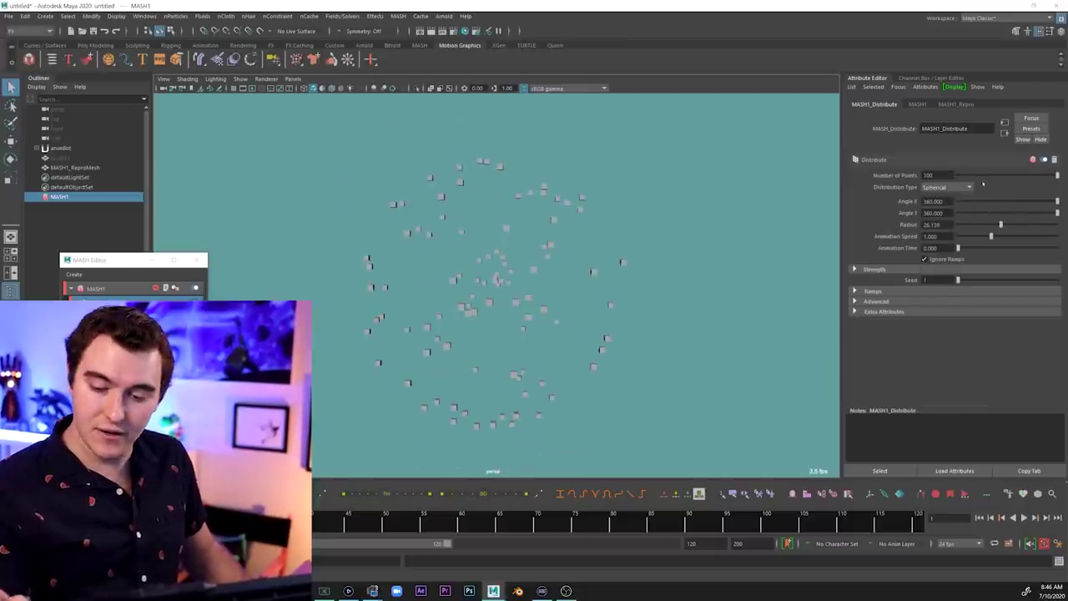
{"action": "mouse_move", "coordinate": [1056, 175]}
{"action": "left_mouse_down"}
{"action": "mouse_move", "coordinate": [963, 175]}
{"action": "mouse_move", "coordinate": [1057, 175]}
{"action": "left_mouse_up"}
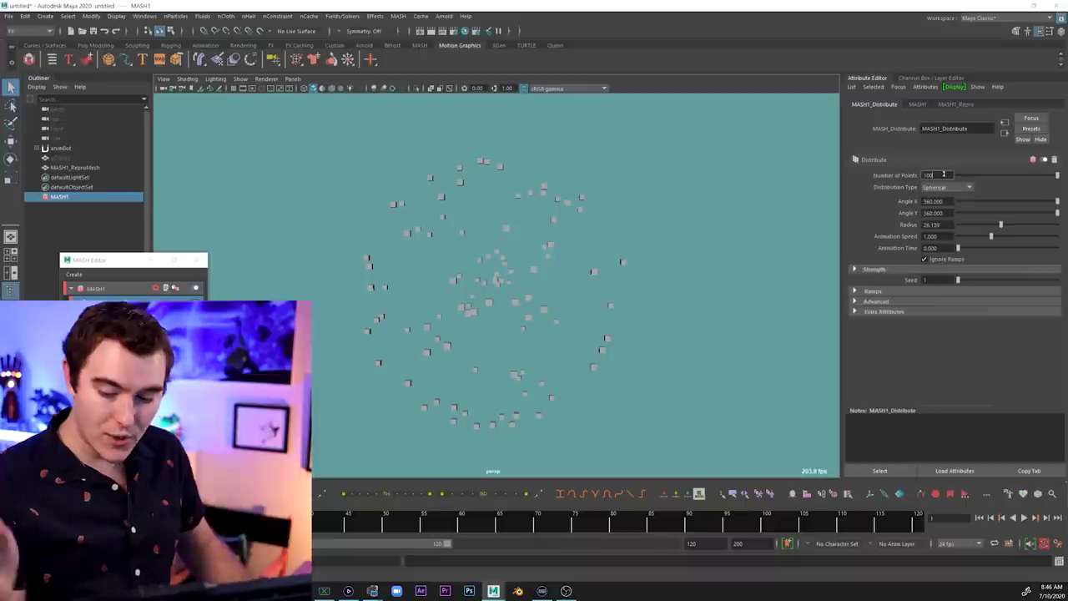
{"action": "type", "text": "0"}
{"action": "key", "text": "Return"}
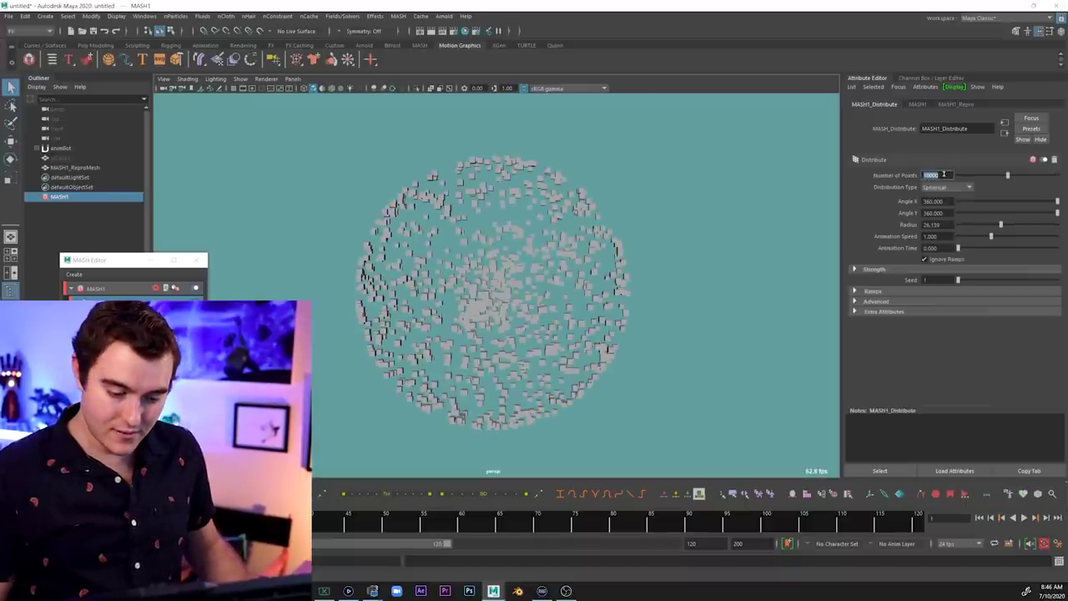
{"action": "left_click_drag", "start_coordinate": [667, 309], "coordinate": [634, 321], "text": "alt"}
{"action": "right_click_drag", "start_coordinate": [634, 322], "coordinate": [627, 288], "text": "alt"}
In the Viewport 2.0 renderer settings, enable screen-space ambient occlusion and anti-aliasing
{"action": "left_click", "coordinate": [265, 78]}
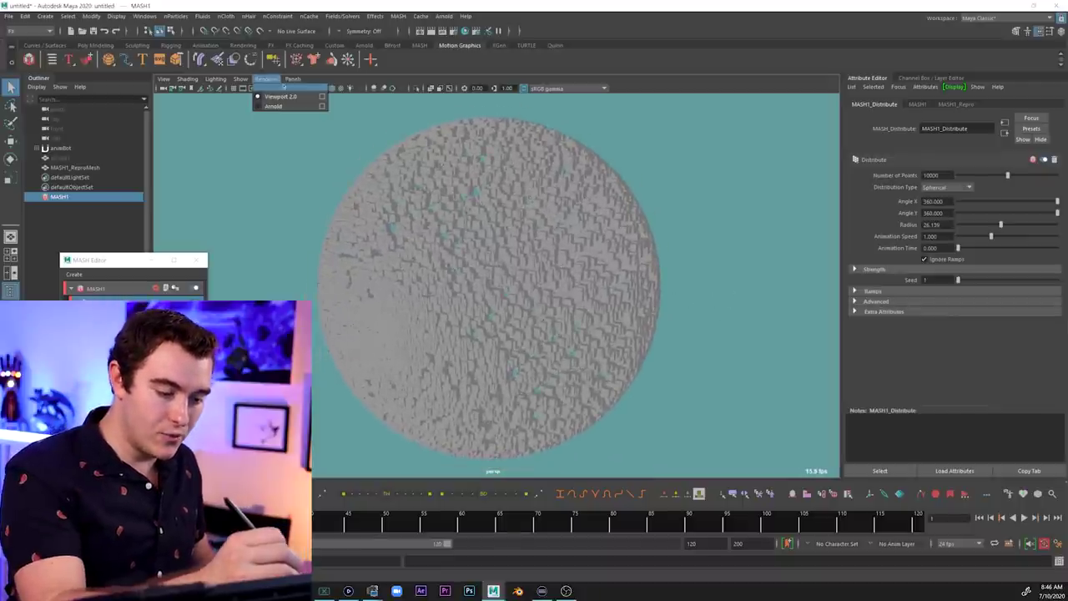
{"action": "left_click", "coordinate": [305, 91]}
{"action": "left_click_drag", "start_coordinate": [368, 136], "coordinate": [914, 110]}
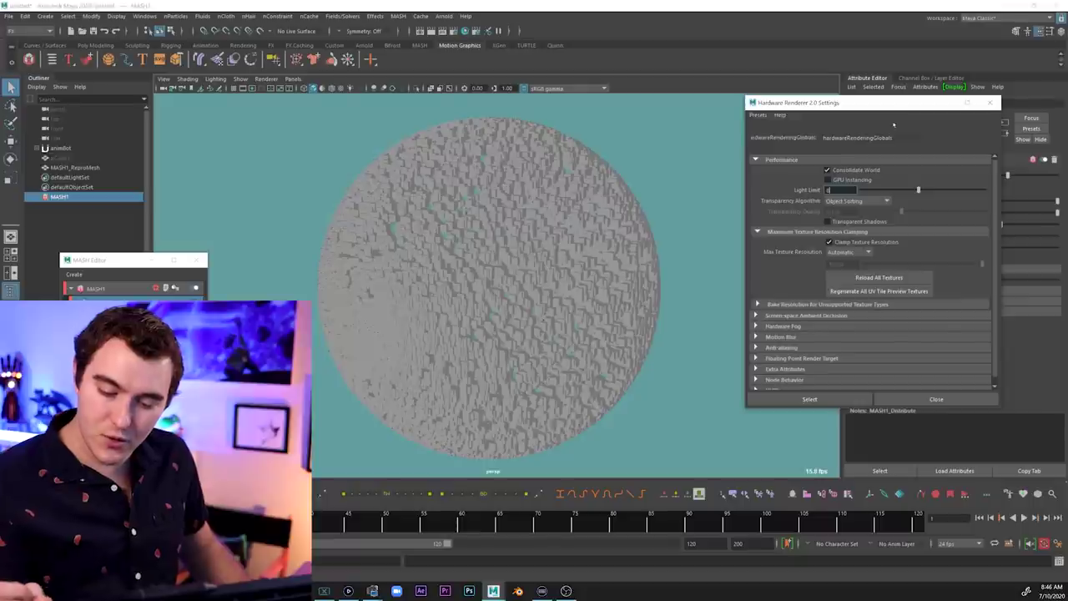
{"action": "left_click", "coordinate": [825, 316]}
{"action": "left_click", "coordinate": [828, 326]}
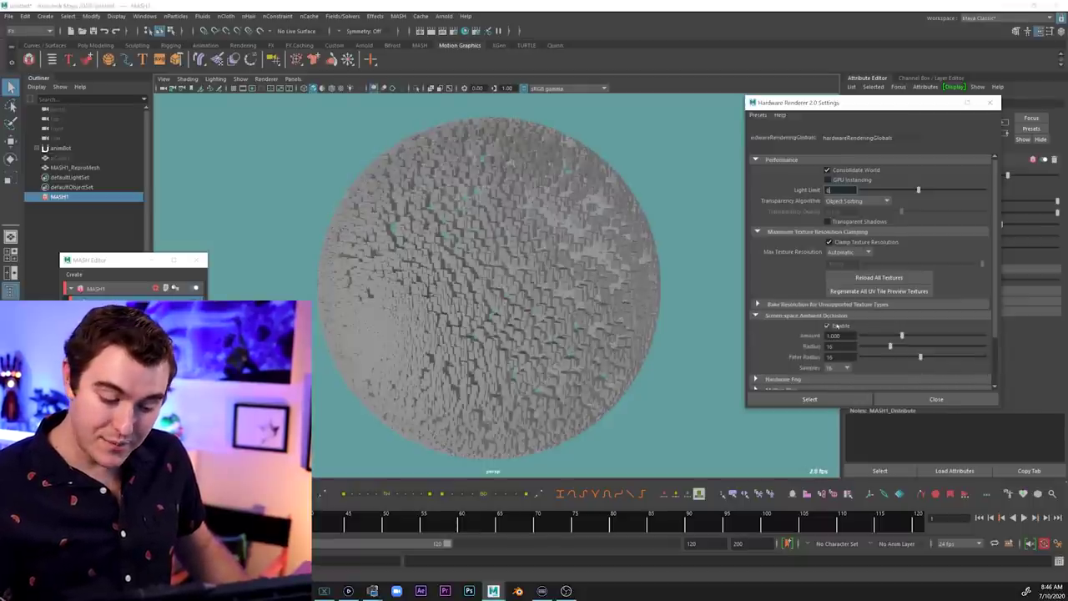
{"action": "left_click", "coordinate": [833, 326]}
{"action": "left_click", "coordinate": [834, 326]}
{"action": "left_click", "coordinate": [822, 315]}
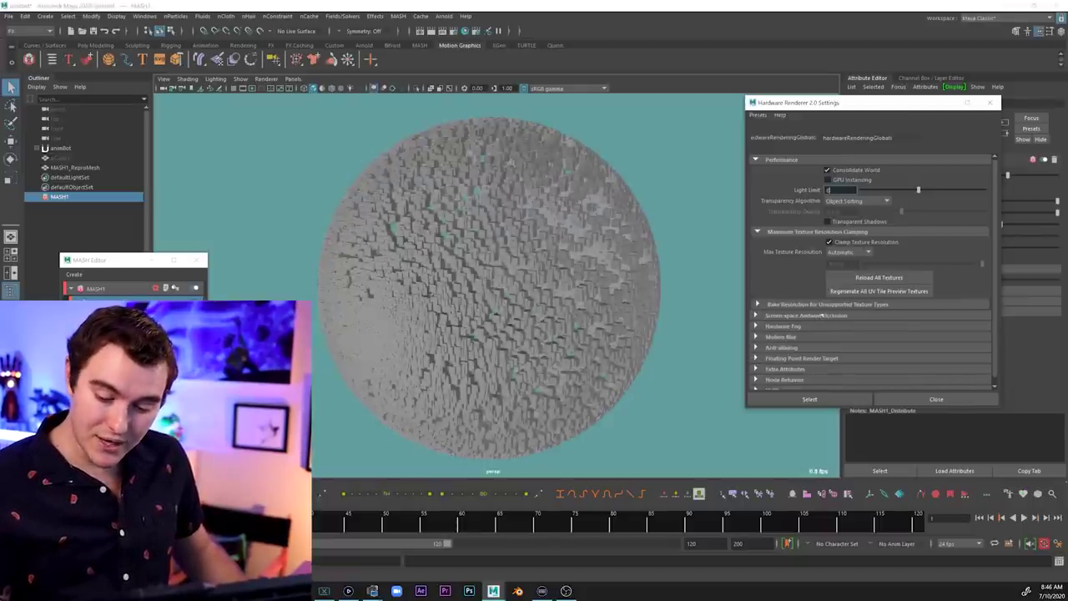
{"action": "left_click", "coordinate": [794, 347]}
{"action": "left_click", "coordinate": [826, 367]}
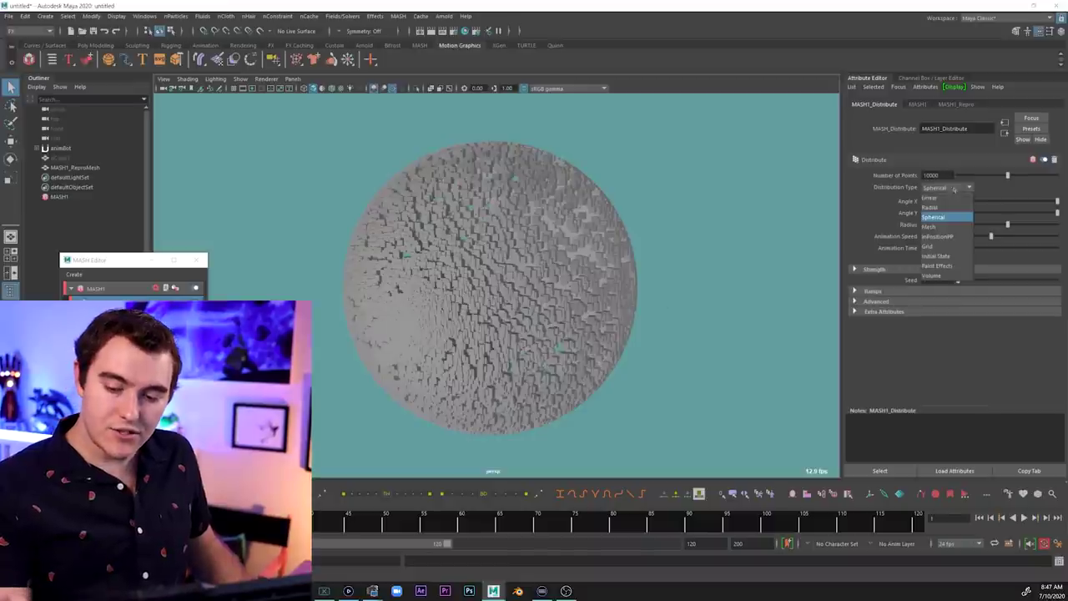
Keep the Spherical distribution and toggle the MASH1_Distribute node off and back on in the MASH Editor
{"action": "left_click", "coordinate": [935, 217]}
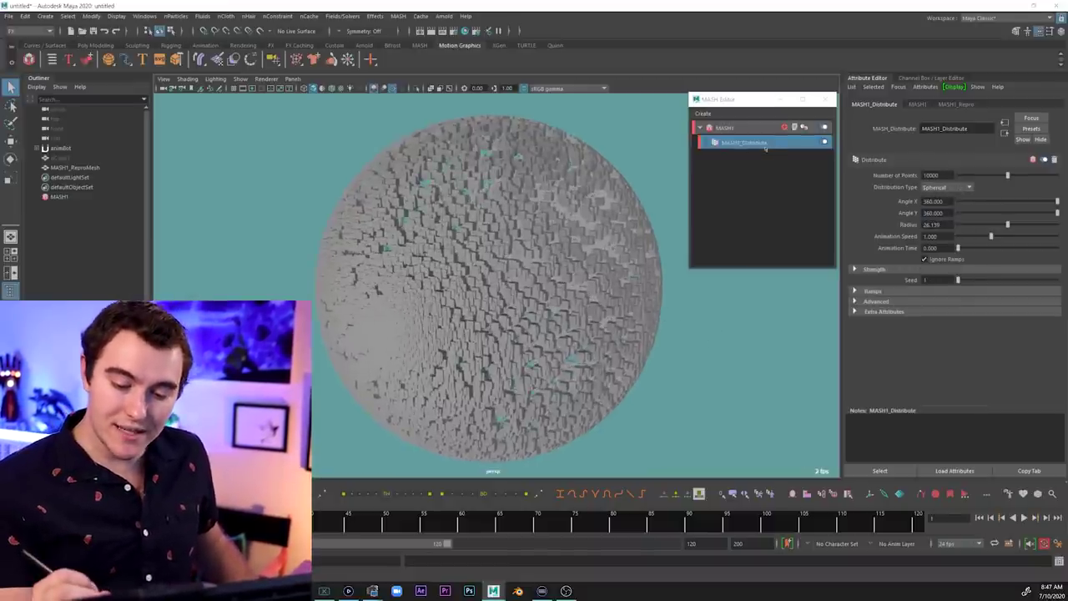
{"action": "left_click", "coordinate": [823, 142]}
{"action": "left_click", "coordinate": [824, 143]}
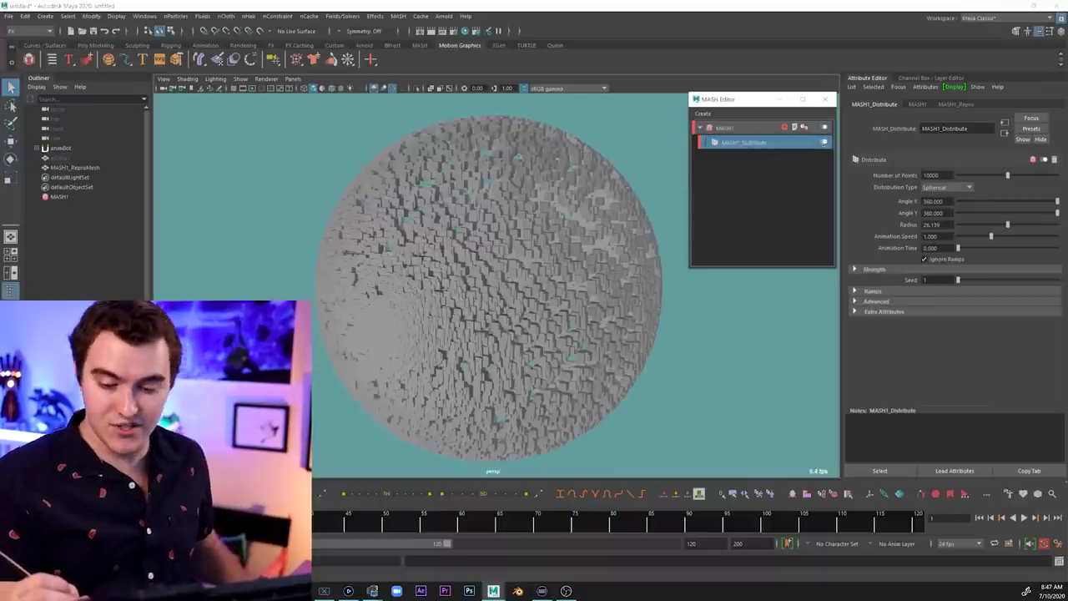
{"action": "left_click", "coordinate": [824, 142]}
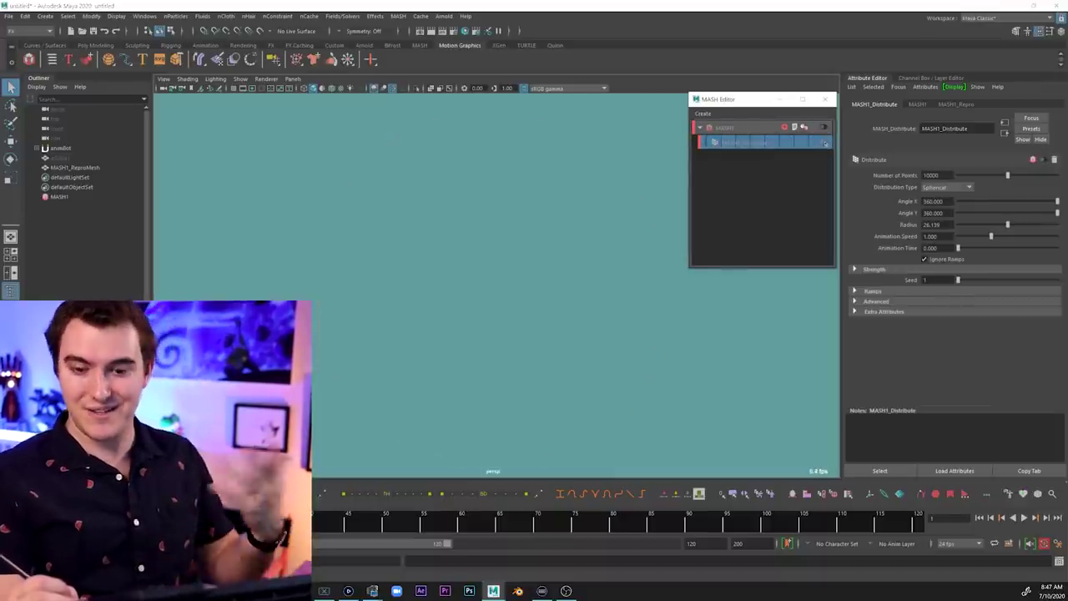
{"action": "left_click", "coordinate": [824, 142]}
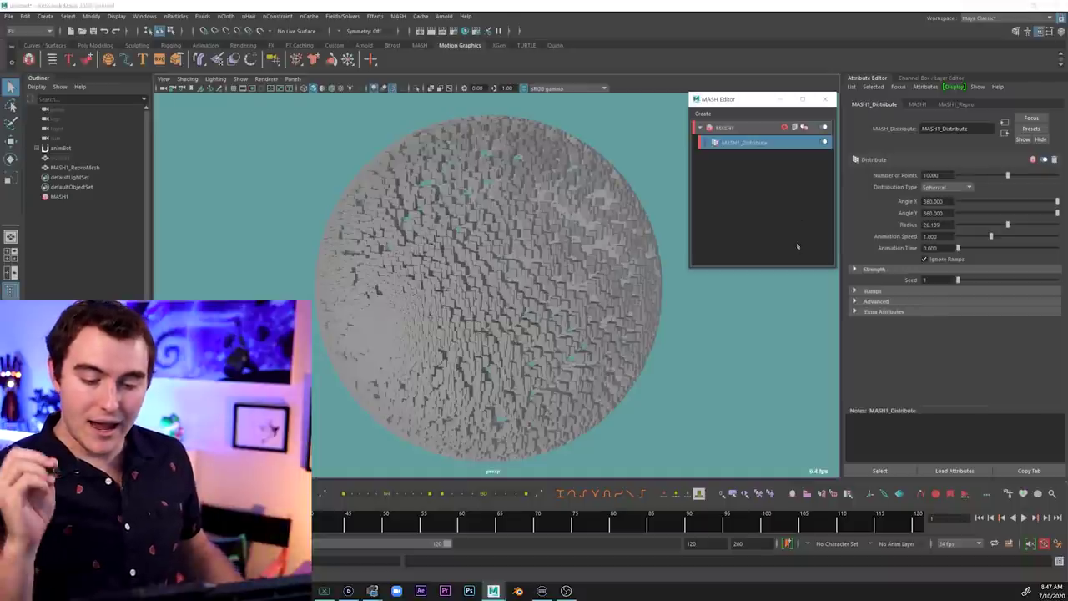
Expand the Distribute node's Strength settings and try Strength and Random Strength on the sphere, returning both to 1.000
{"action": "left_click", "coordinate": [876, 270]}
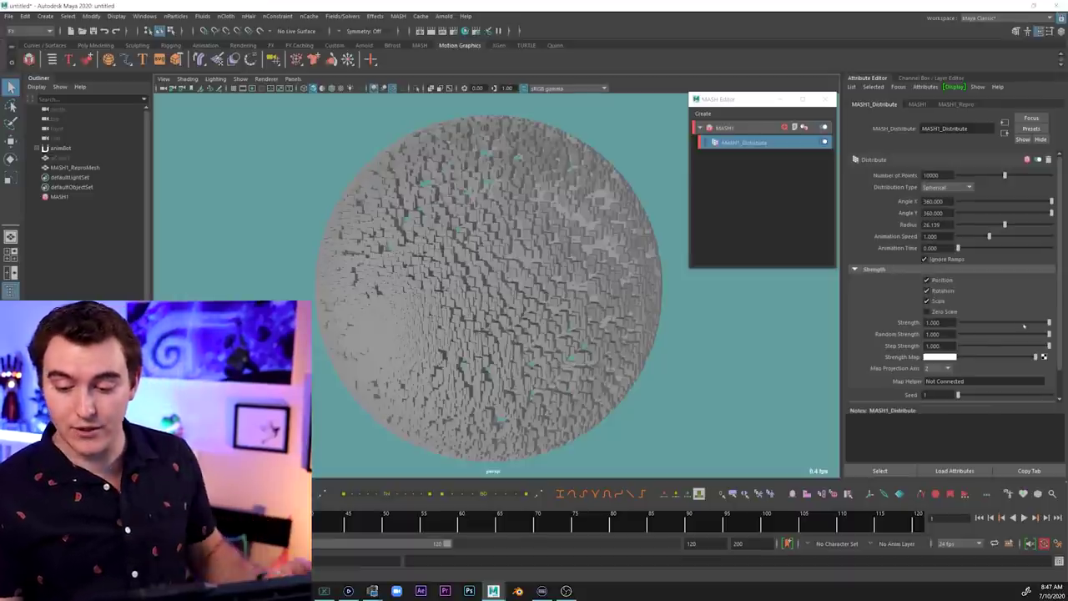
{"action": "left_click_drag", "start_coordinate": [1024, 326], "coordinate": [1056, 323]}
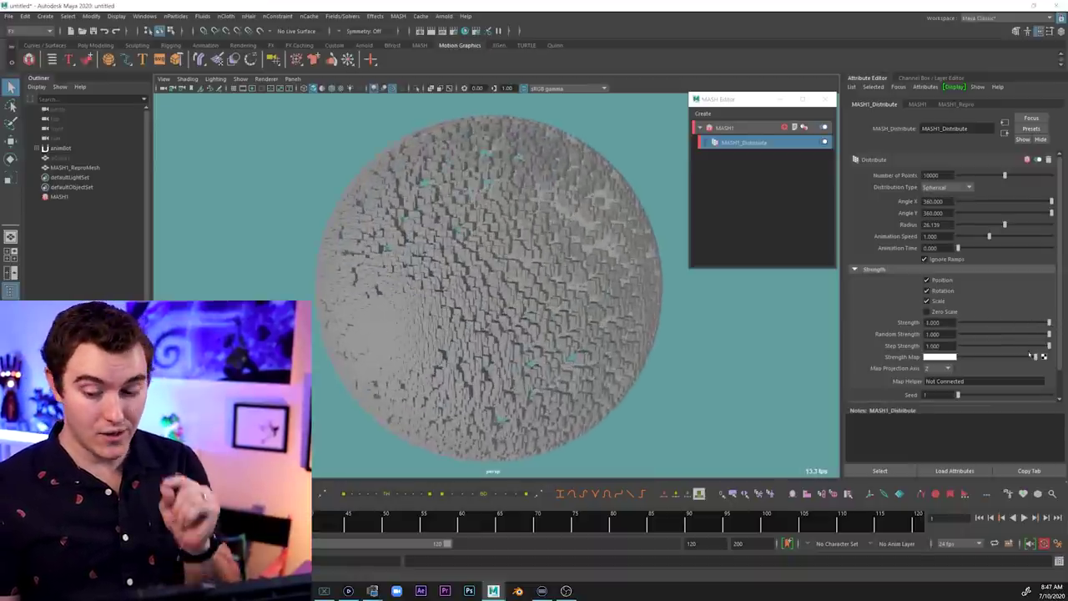
{"action": "mouse_move", "coordinate": [1048, 333]}
{"action": "left_mouse_down"}
{"action": "mouse_move", "coordinate": [976, 338]}
{"action": "mouse_move", "coordinate": [1048, 334]}
{"action": "left_mouse_up"}
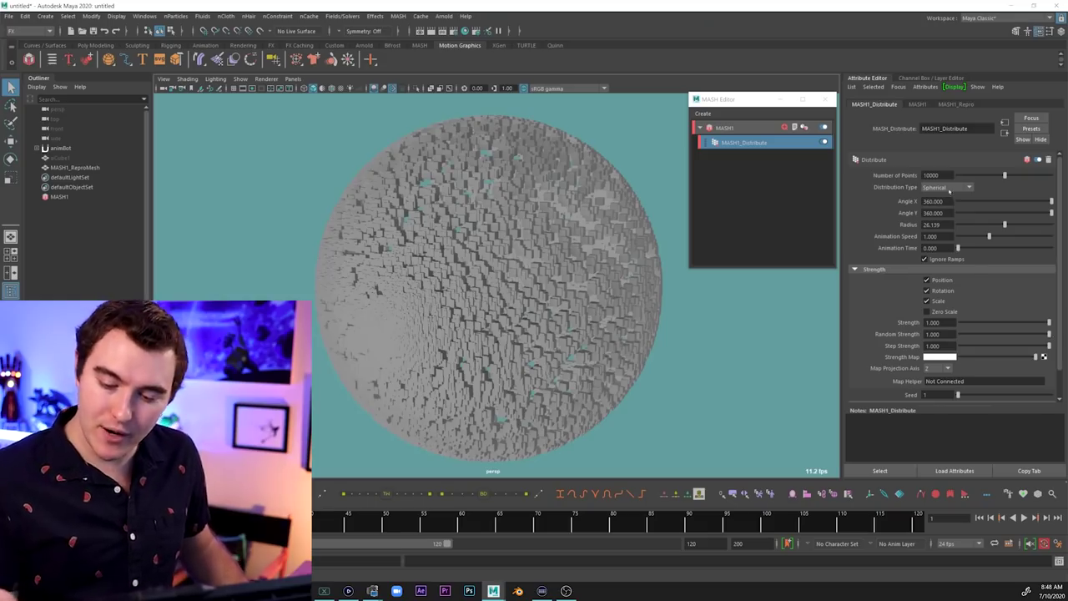
Change the Distribution Type to Grid with Grid X, Y and Z at 25 and all distances at 30, and inspect the block of cubes
{"action": "left_click", "coordinate": [948, 187]}
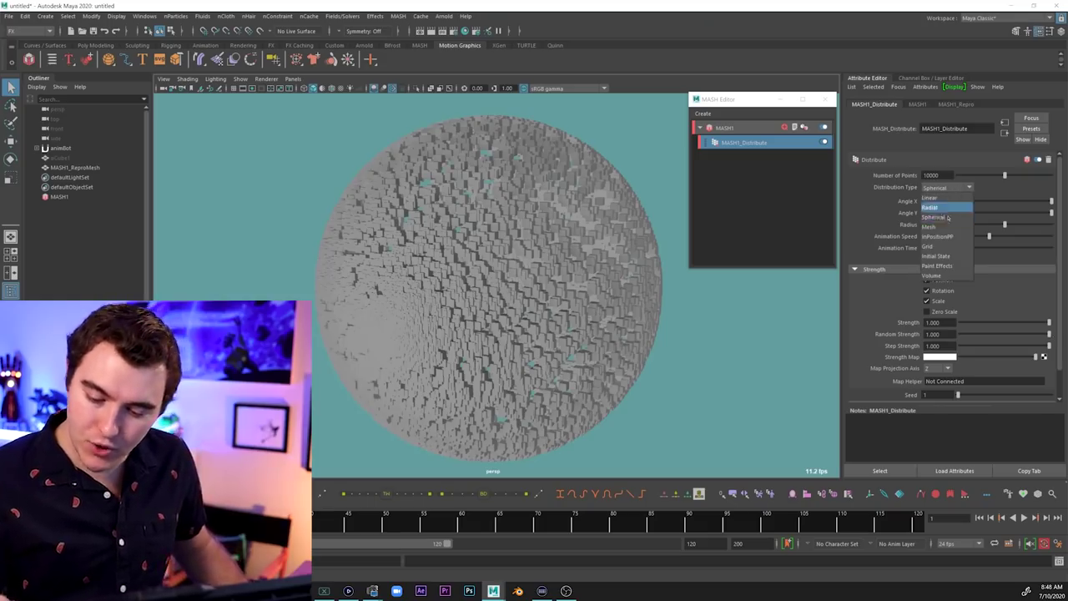
{"action": "left_click", "coordinate": [938, 243]}
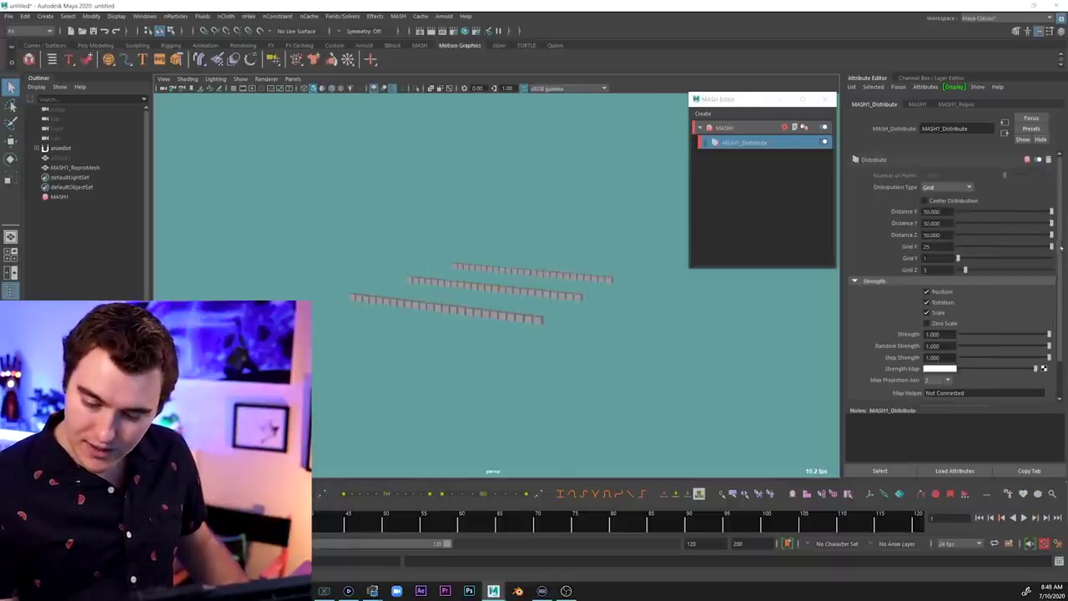
{"action": "left_click_drag", "start_coordinate": [958, 258], "coordinate": [1053, 269]}
{"action": "middle_click_drag", "start_coordinate": [636, 321], "coordinate": [591, 421], "text": "alt"}
{"action": "right_click_drag", "start_coordinate": [591, 420], "coordinate": [601, 325], "text": "alt"}
{"action": "left_click_drag", "start_coordinate": [534, 338], "coordinate": [582, 314], "text": "alt"}
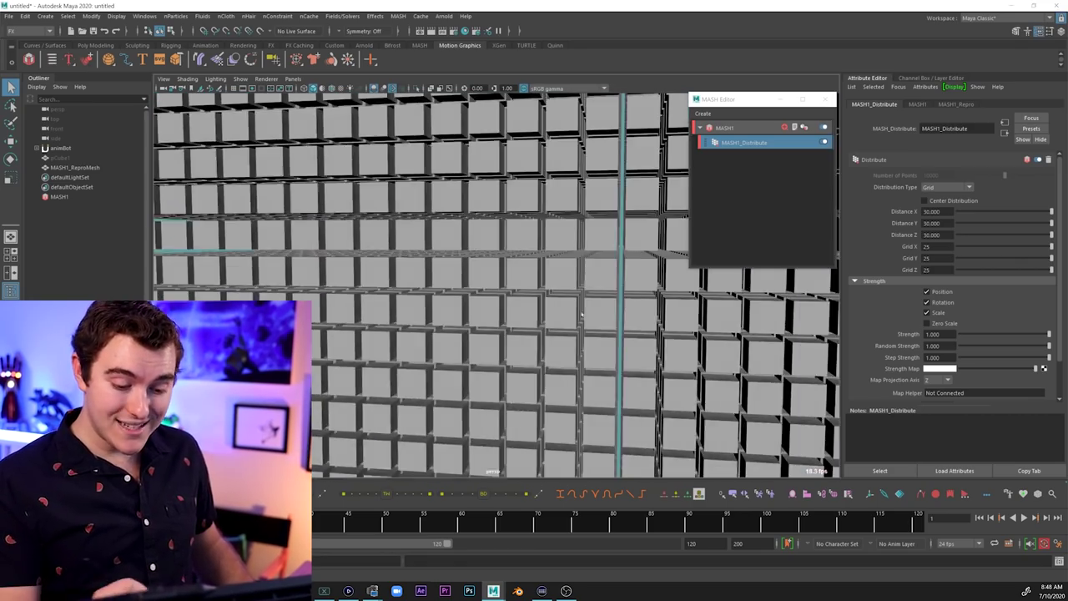
{"action": "scroll", "coordinate": [581, 313], "scroll_direction": "up", "scroll_amount": 10}
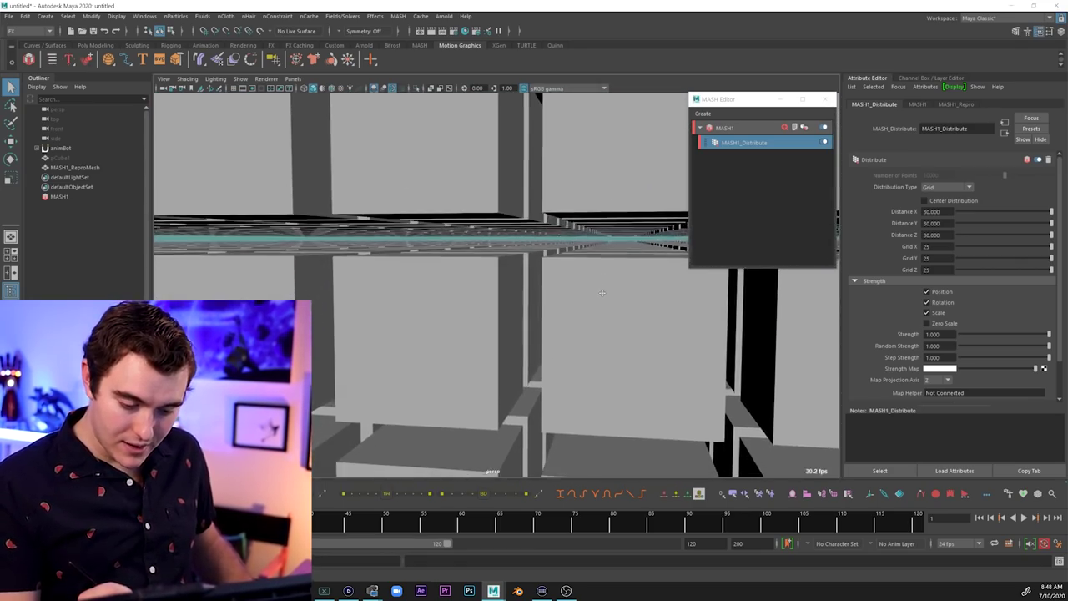
{"action": "right_click_drag", "start_coordinate": [601, 293], "coordinate": [451, 330], "text": "alt"}
{"action": "left_click_drag", "start_coordinate": [584, 309], "coordinate": [551, 334], "text": "alt"}
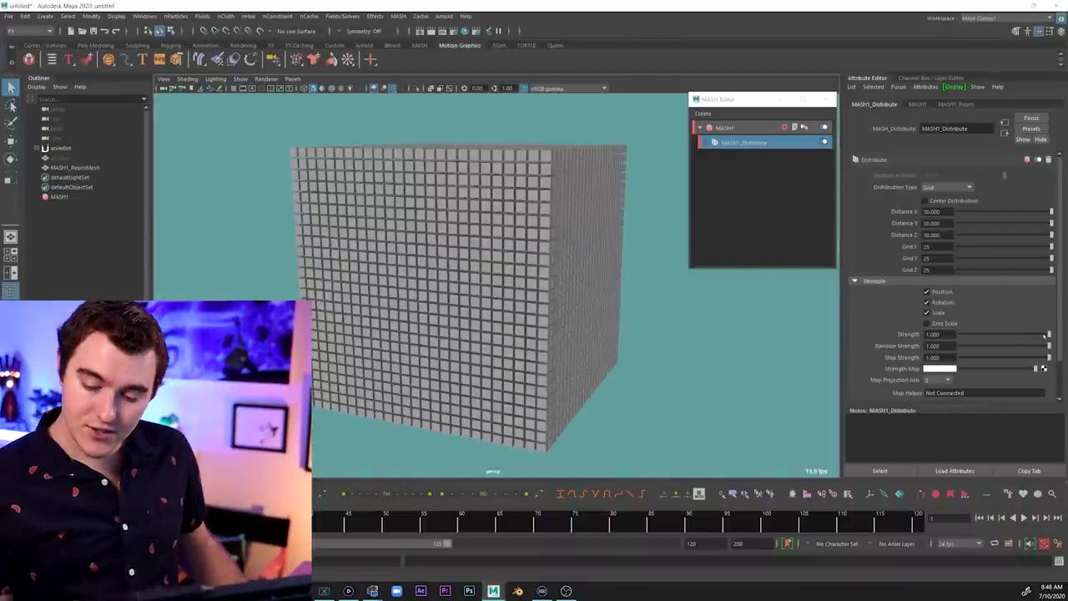
Try lower Strength, Random Strength and Step Strength values on the grid, restore them to 1.000 and collapse the Strength settings
{"action": "left_click_drag", "start_coordinate": [1047, 334], "coordinate": [983, 346]}
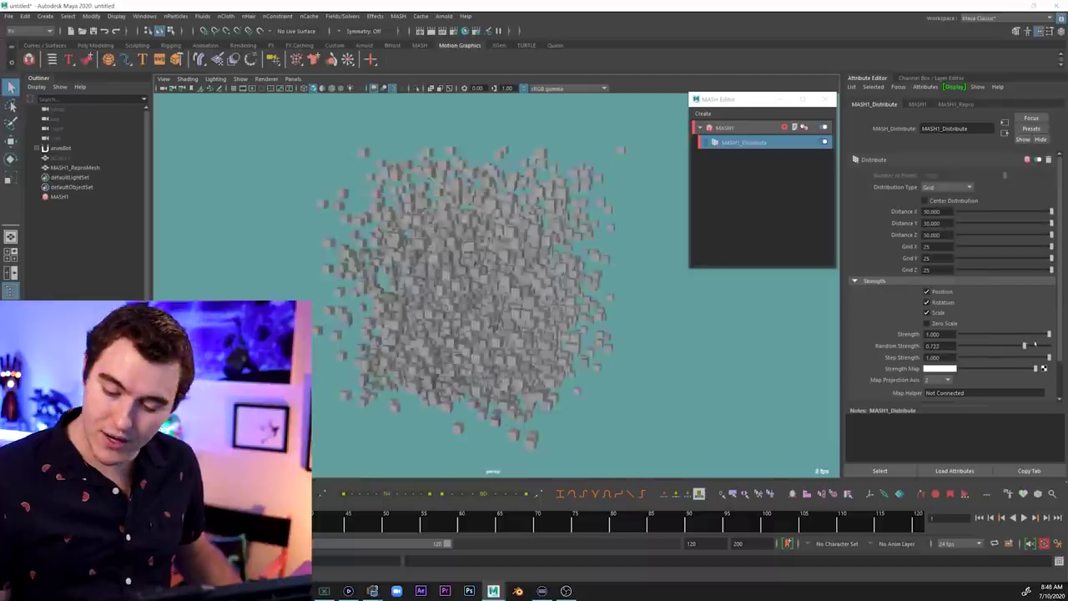
{"action": "left_click_drag", "start_coordinate": [1035, 342], "coordinate": [1053, 361]}
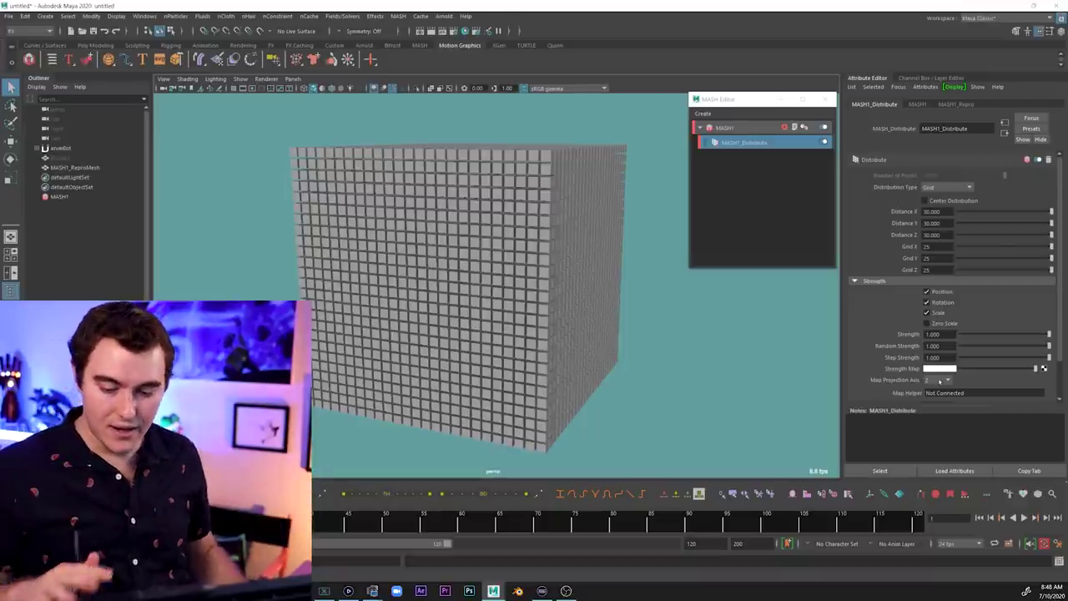
{"action": "left_click", "coordinate": [867, 280]}
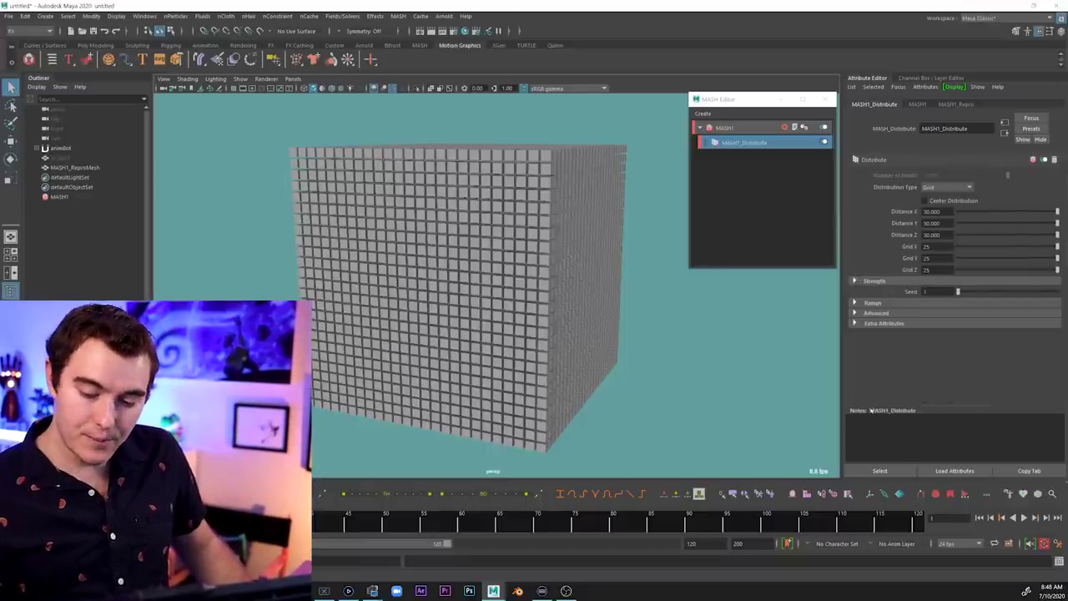
Add a Random node to the MASH1 network and return its Position X, Y and Z to 0
{"action": "left_click", "coordinate": [755, 129]}
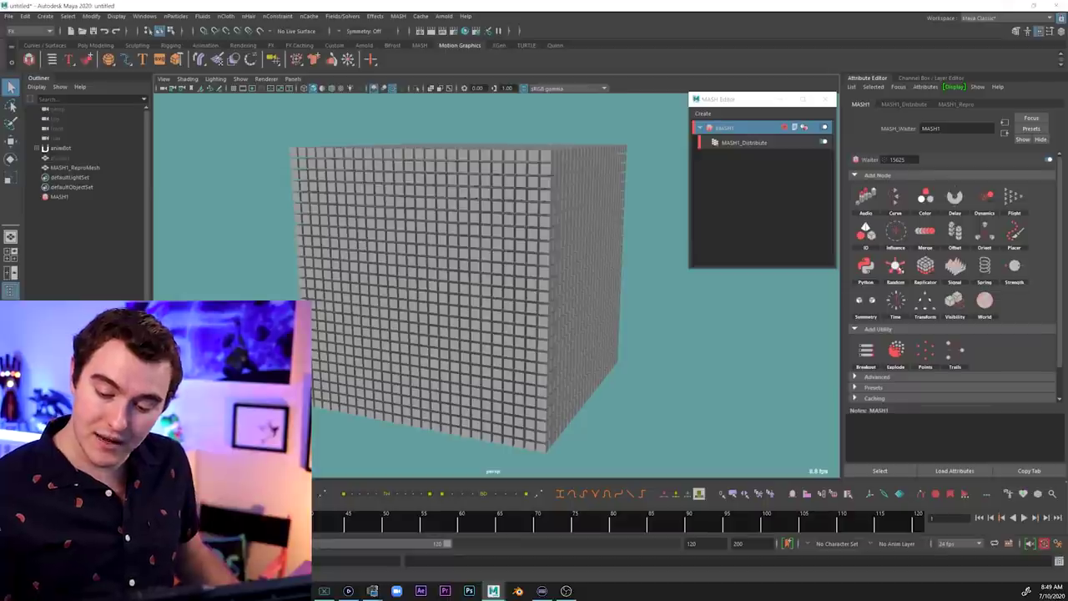
{"action": "left_click", "coordinate": [895, 267]}
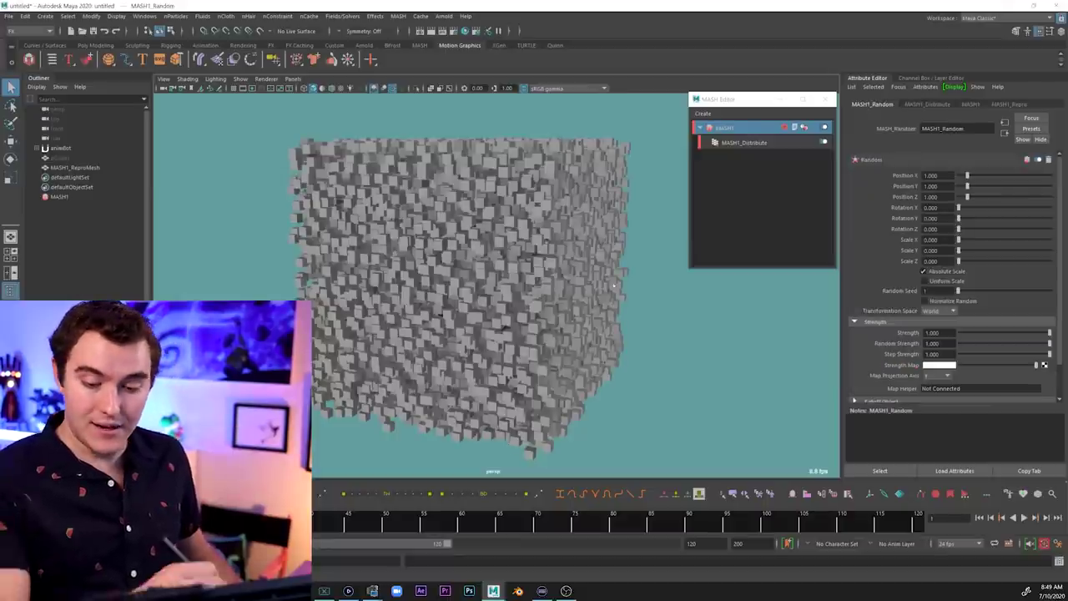
{"action": "key", "text": "ctrl+z"}
{"action": "key", "text": "ctrl+z"}
{"action": "key", "text": "ctrl+z"}
{"action": "key", "text": "ctrl+z"}
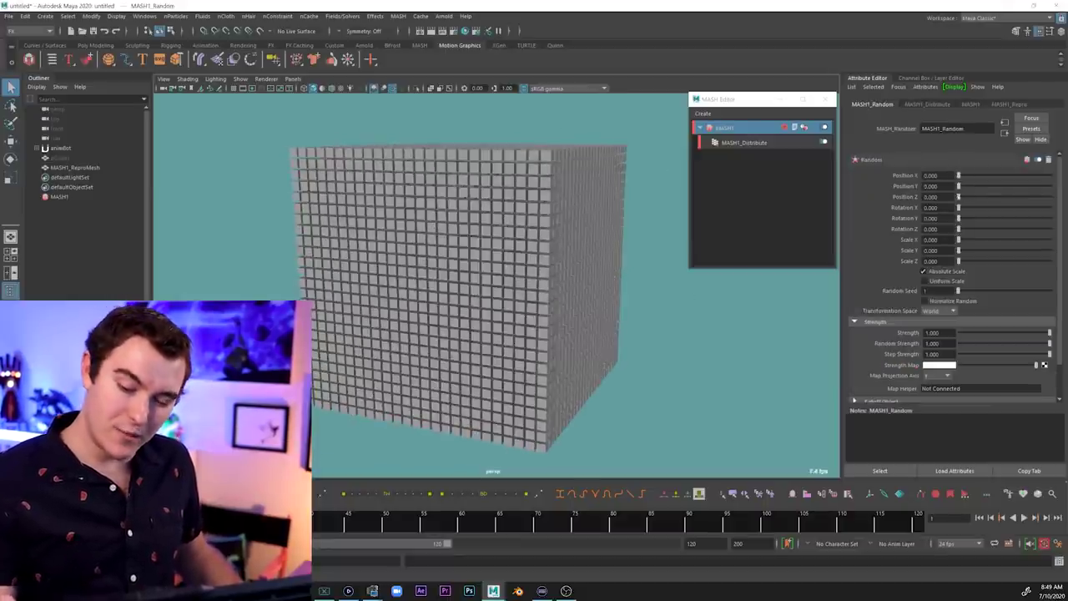
Reopen the MASH Editor to refresh its node list and select MASH1_Random in the MASH1 network
{"action": "left_click_drag", "start_coordinate": [778, 112], "coordinate": [754, 127]}
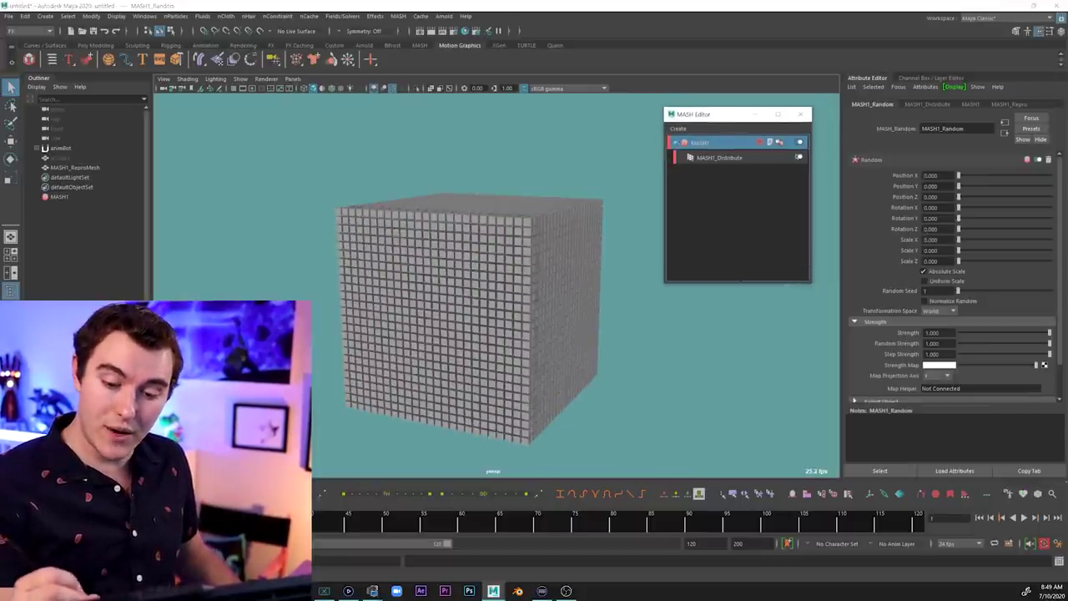
{"action": "left_click", "coordinate": [800, 114]}
{"action": "left_click", "coordinate": [398, 15]}
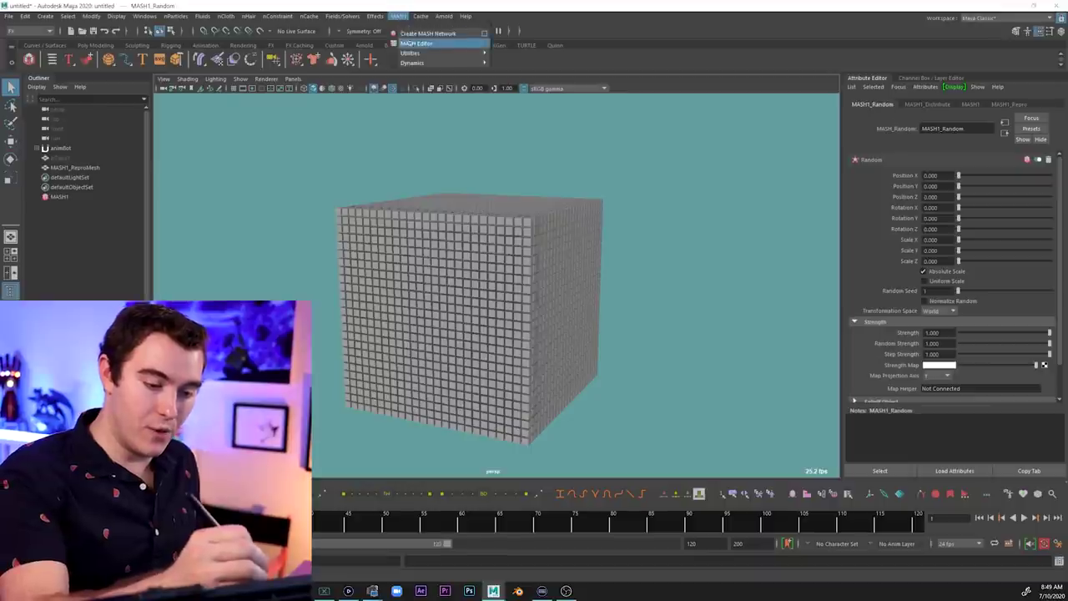
{"action": "left_click", "coordinate": [412, 43]}
{"action": "left_click_drag", "start_coordinate": [731, 114], "coordinate": [748, 109]}
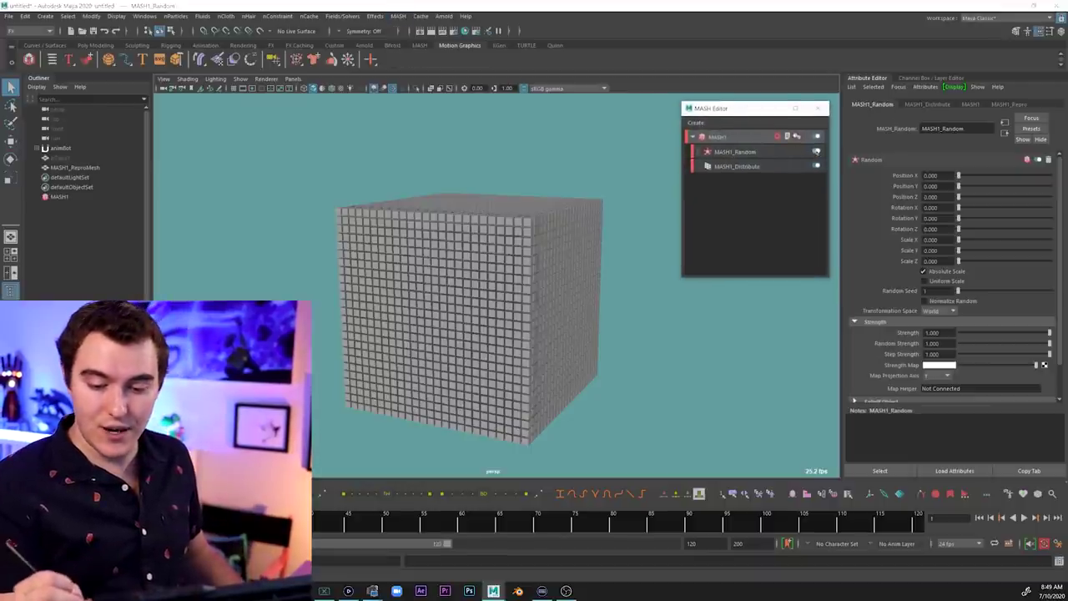
{"action": "left_click", "coordinate": [817, 152]}
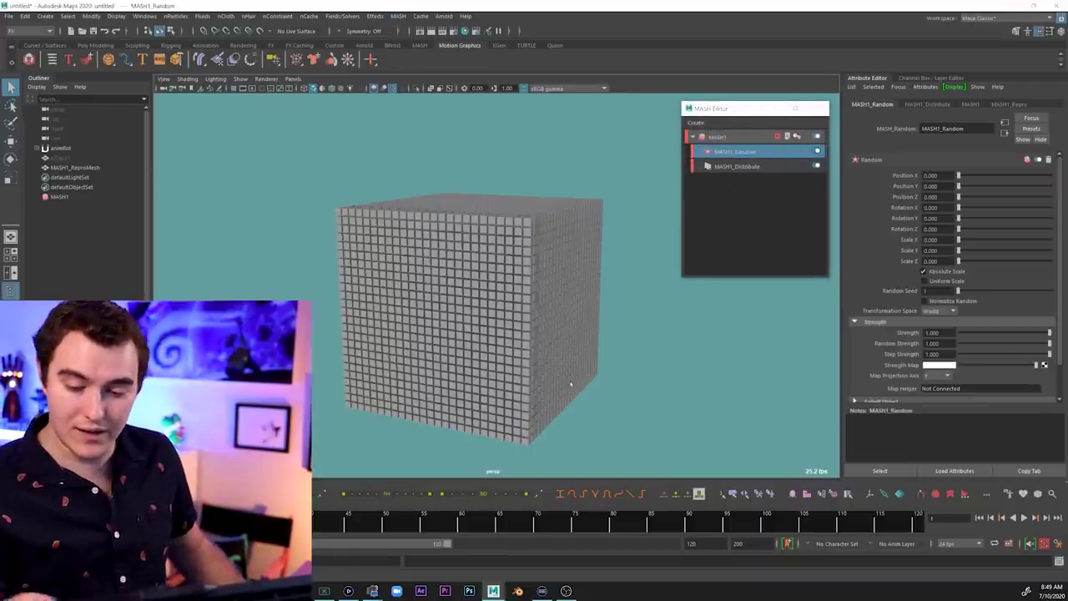
Set the Random node's Rotation X, Y and Z to 180 and inspect the rotated cubes up close
{"action": "left_click_drag", "start_coordinate": [958, 175], "coordinate": [992, 250]}
{"action": "left_click_drag", "start_coordinate": [540, 364], "coordinate": [651, 365], "text": "alt"}
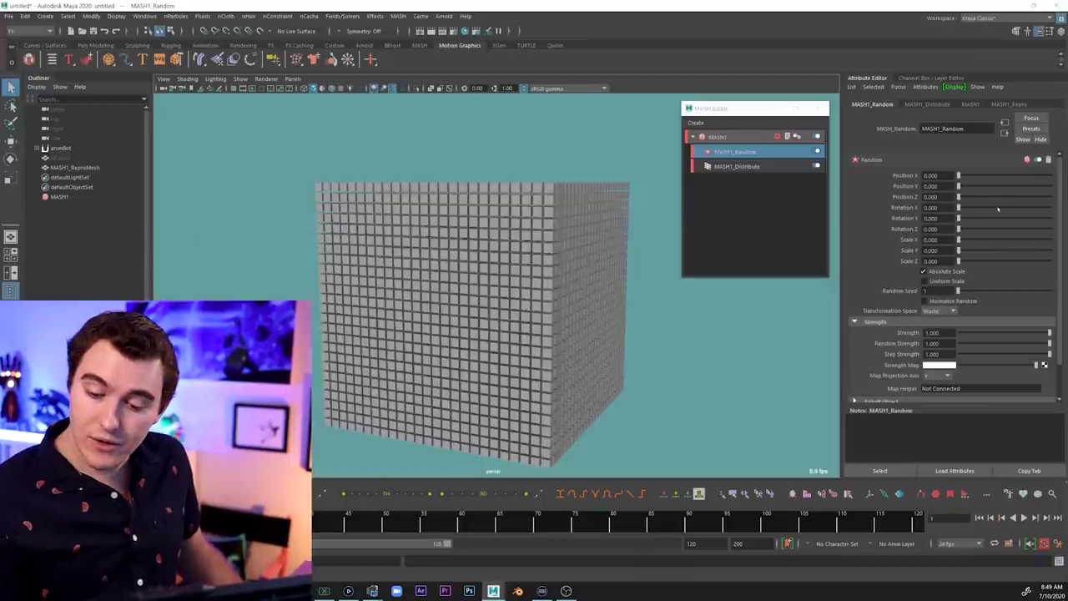
{"action": "left_click_drag", "start_coordinate": [959, 207], "coordinate": [1053, 230]}
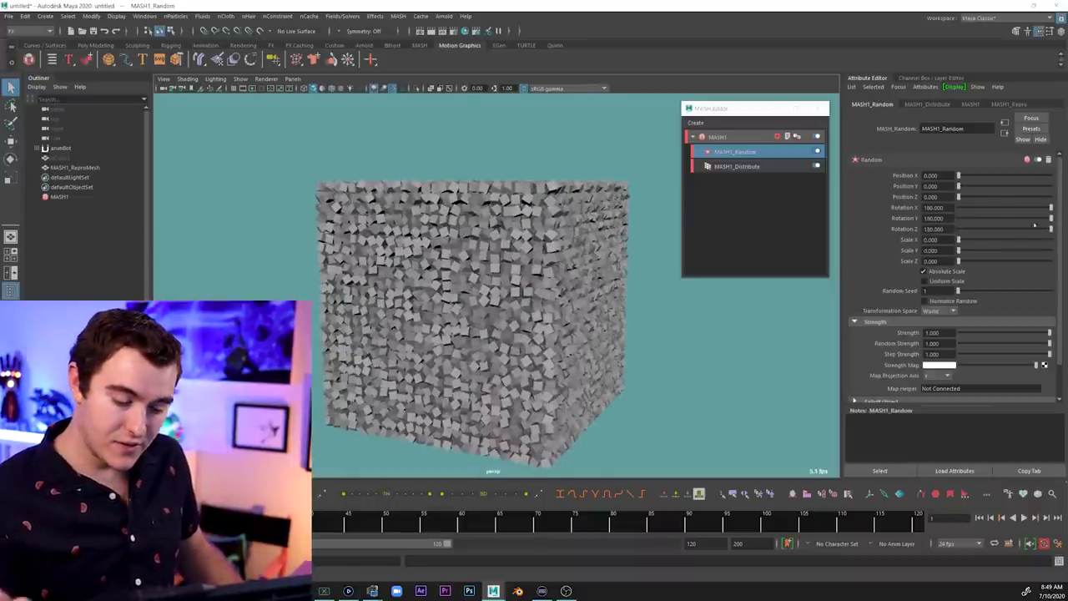
{"action": "middle_click_drag", "start_coordinate": [675, 238], "coordinate": [677, 334], "text": "alt"}
{"action": "right_click_drag", "start_coordinate": [677, 334], "coordinate": [557, 327], "text": "alt"}
{"action": "left_click_drag", "start_coordinate": [556, 328], "coordinate": [721, 372], "text": "alt"}
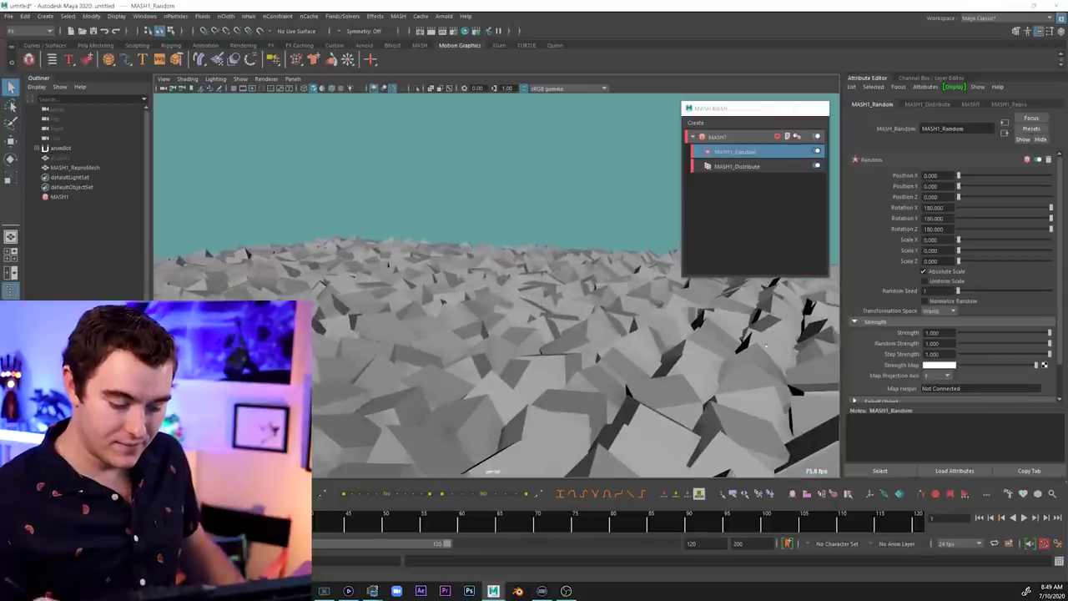
Reselect the Random node after clearing the mesh selection, try a lower Random Strength and restore it to 1.000
{"action": "left_click", "coordinate": [721, 372]}
{"action": "right_click_drag", "start_coordinate": [721, 371], "coordinate": [588, 352], "text": "alt"}
{"action": "left_click_drag", "start_coordinate": [494, 468], "coordinate": [604, 328], "text": "alt"}
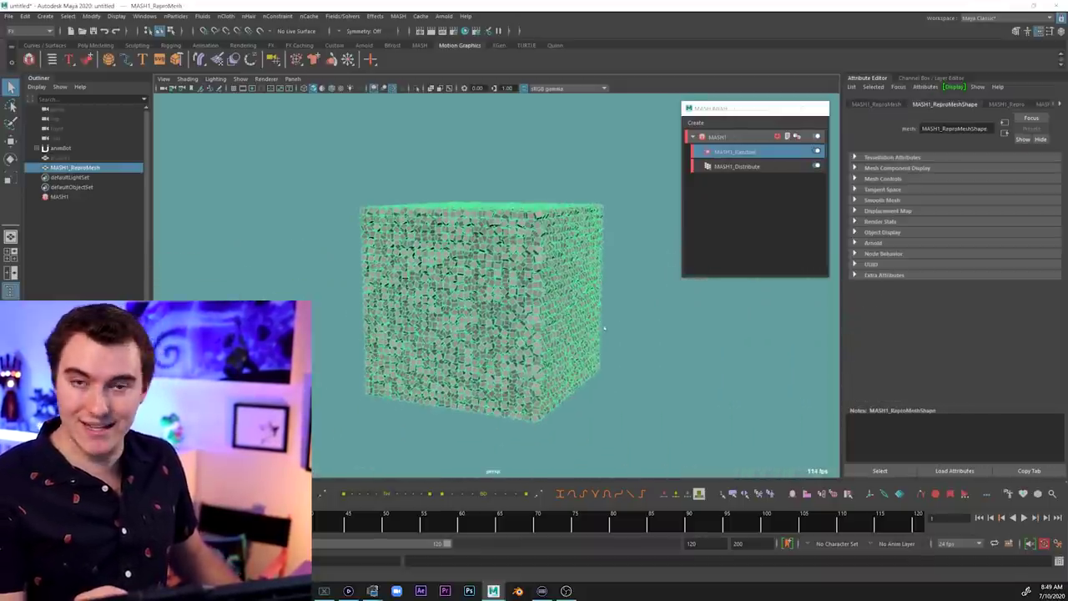
{"action": "left_click", "coordinate": [611, 197]}
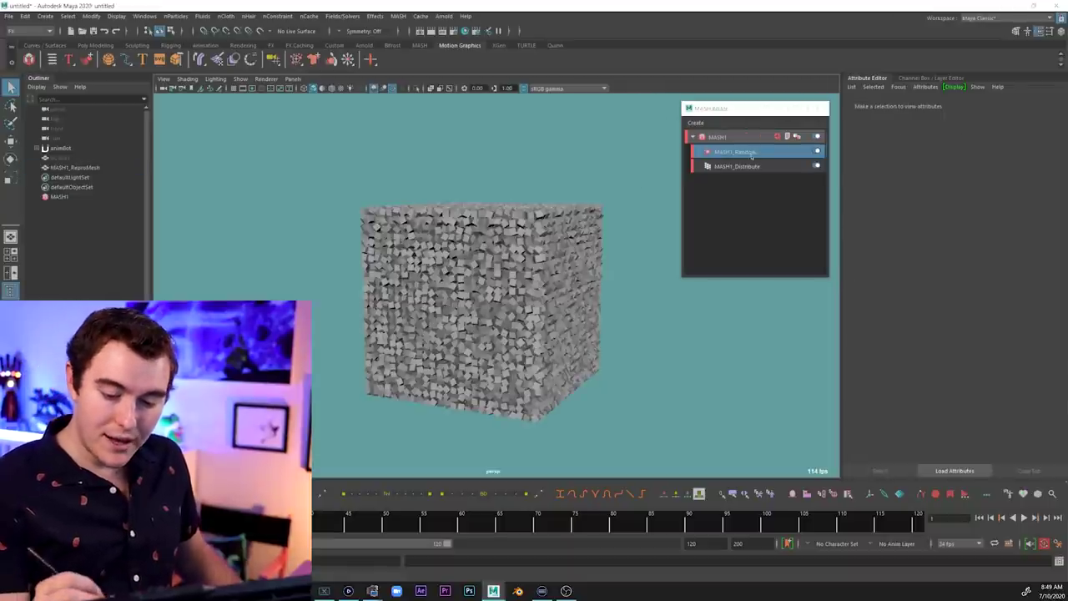
{"action": "scroll", "coordinate": [799, 371], "scroll_direction": "up", "scroll_amount": 3}
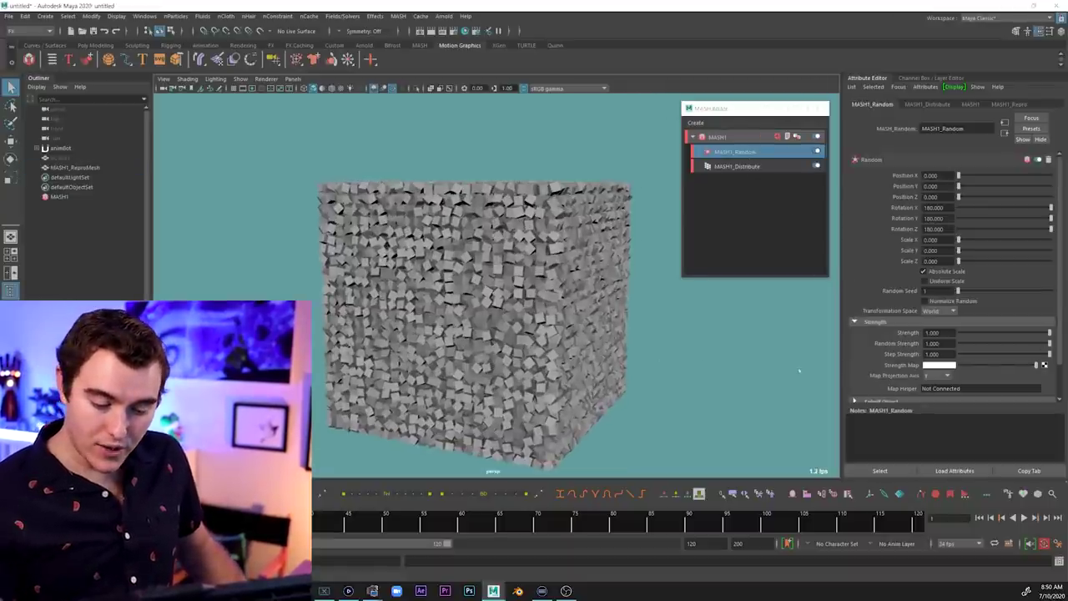
{"action": "left_click_drag", "start_coordinate": [1048, 343], "coordinate": [959, 343]}
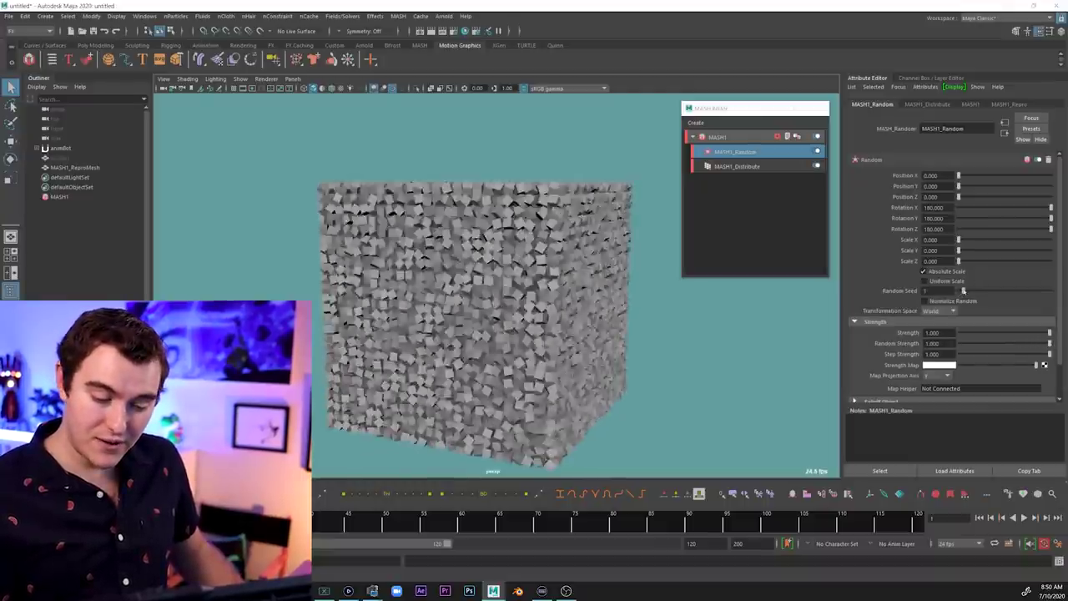
Set the Random node's Random Seed to 25
{"action": "left_click_drag", "start_coordinate": [651, 250], "coordinate": [691, 302], "text": "alt"}
{"action": "middle_click_drag", "start_coordinate": [692, 303], "coordinate": [692, 375], "text": "alt"}
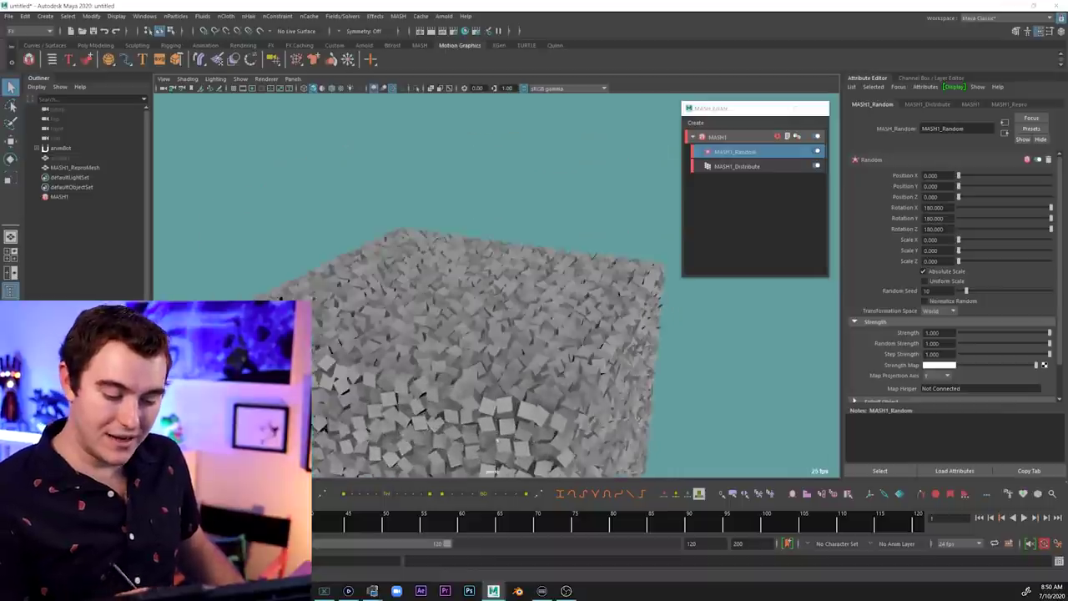
{"action": "right_click_drag", "start_coordinate": [500, 376], "coordinate": [575, 375], "text": "alt"}
{"action": "left_click_drag", "start_coordinate": [576, 375], "coordinate": [563, 380], "text": "alt"}
{"action": "left_click_drag", "start_coordinate": [966, 290], "coordinate": [978, 290]}
{"action": "left_click_drag", "start_coordinate": [978, 290], "coordinate": [980, 290]}
Try the Random node's Position X and Y at 3.617 and Position Z at 3.670, and inspect the scattered cubes
{"action": "left_click_drag", "start_coordinate": [958, 175], "coordinate": [992, 197]}
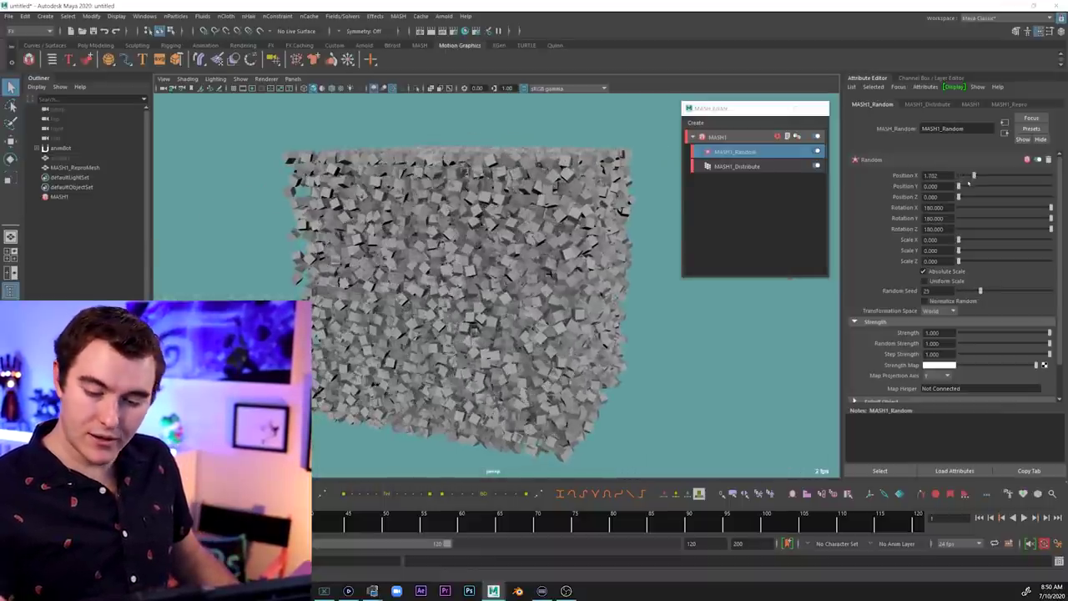
{"action": "left_click_drag", "start_coordinate": [567, 317], "coordinate": [525, 292], "text": "alt"}
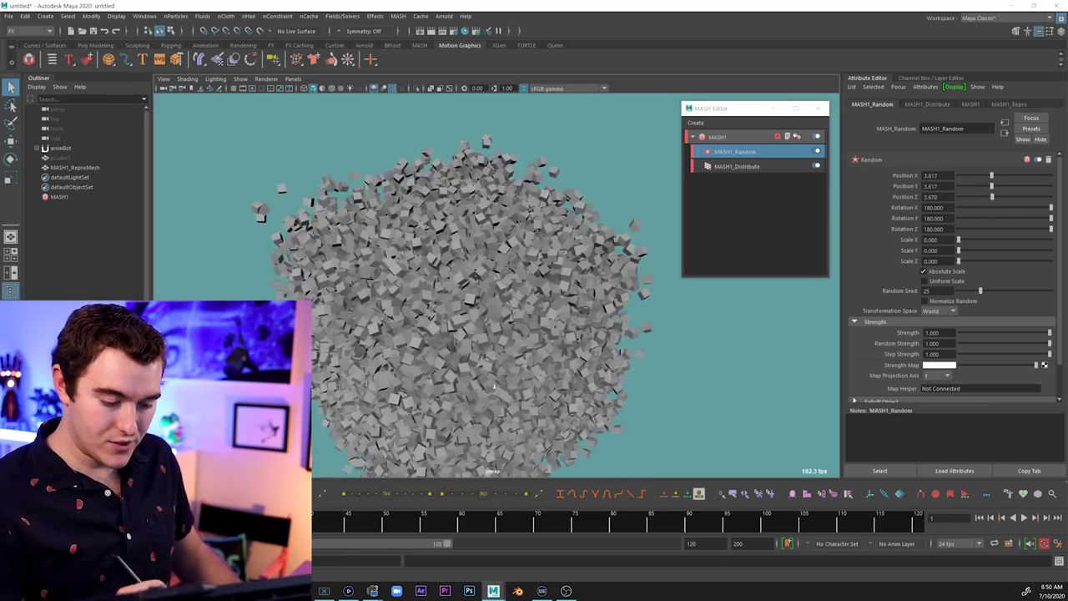
{"action": "right_click_drag", "start_coordinate": [526, 305], "coordinate": [637, 305], "text": "alt"}
{"action": "left_click_drag", "start_coordinate": [637, 307], "coordinate": [587, 387], "text": "alt"}
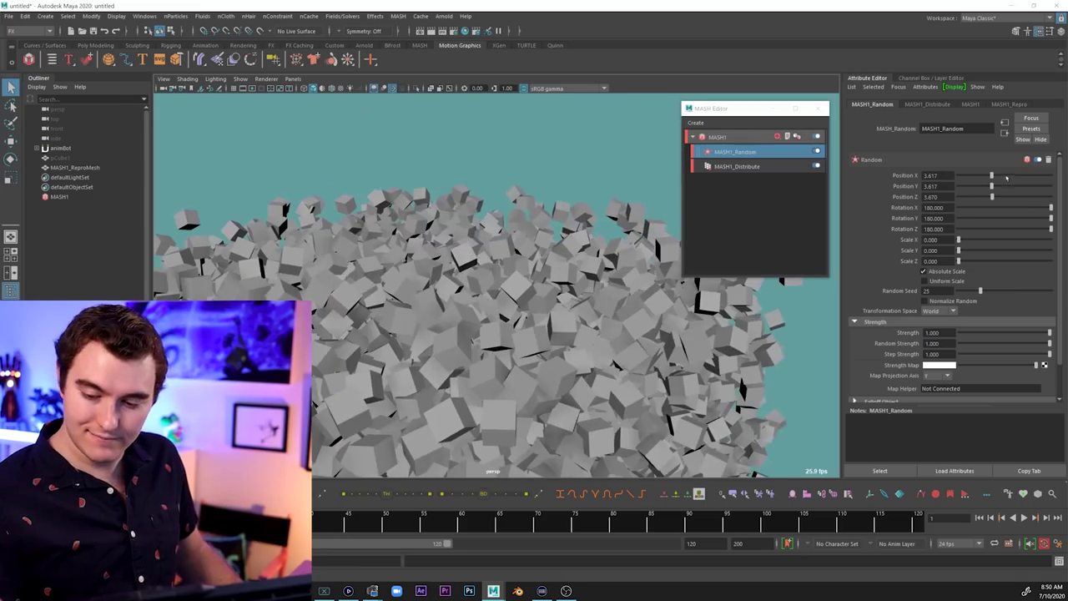
Set the Random node's Position X, Y and Z to 10 and inspect the scattered cubes from inside and outside
{"action": "left_click_drag", "start_coordinate": [1035, 175], "coordinate": [1051, 175]}
{"action": "left_click_drag", "start_coordinate": [991, 186], "coordinate": [1051, 197]}
{"action": "right_click_drag", "start_coordinate": [633, 334], "coordinate": [567, 334], "text": "alt"}
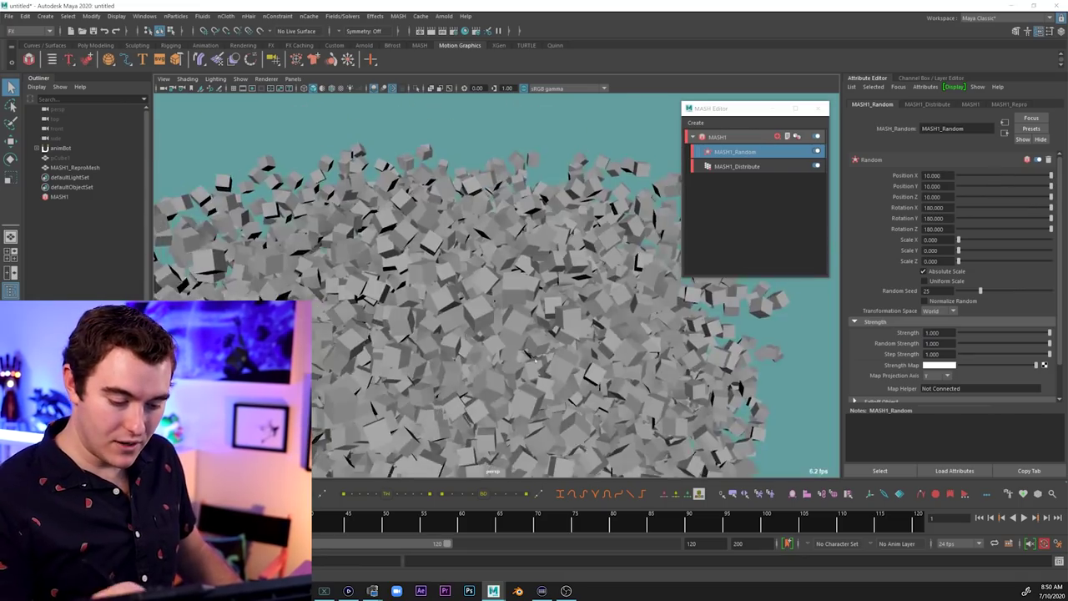
{"action": "left_click_drag", "start_coordinate": [567, 334], "coordinate": [524, 337], "text": "alt"}
{"action": "right_click_drag", "start_coordinate": [524, 337], "coordinate": [577, 336], "text": "alt"}
{"action": "scroll", "coordinate": [577, 335], "scroll_direction": "up", "scroll_amount": 10}
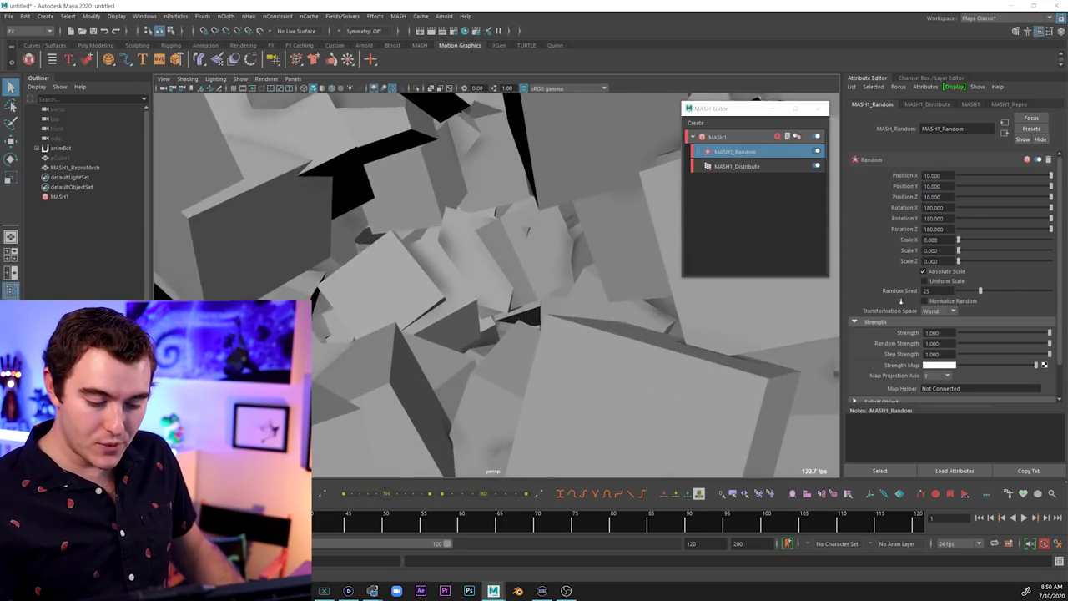
{"action": "left_click_drag", "start_coordinate": [572, 325], "coordinate": [462, 343], "text": "alt"}
{"action": "scroll", "coordinate": [462, 343], "scroll_direction": "down", "scroll_amount": 10}
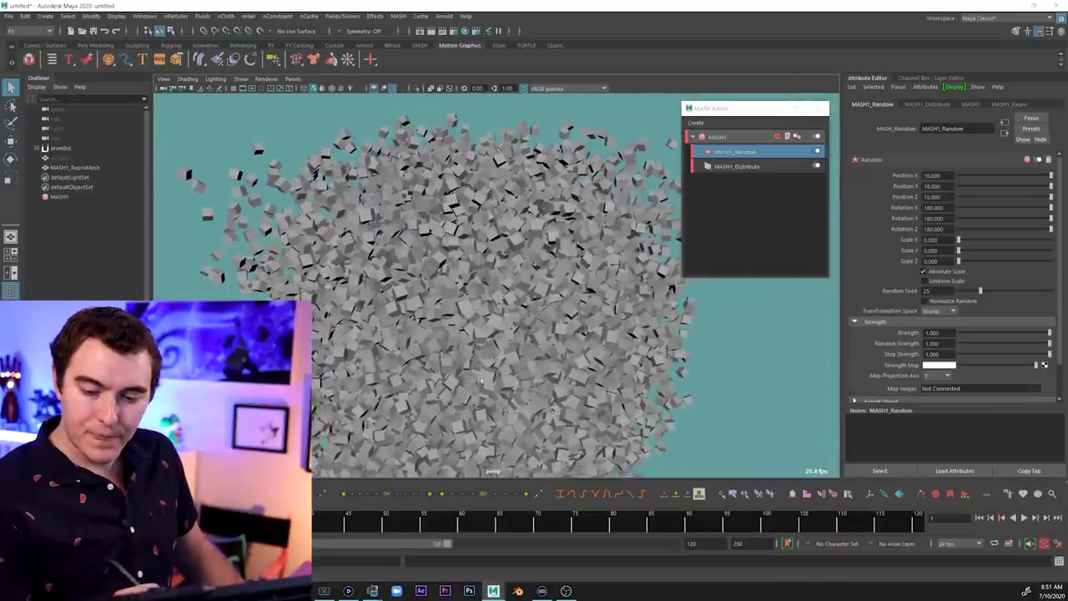
Add a Color node to the MASH1 network and set its color to yellow
{"action": "left_click", "coordinate": [742, 136]}
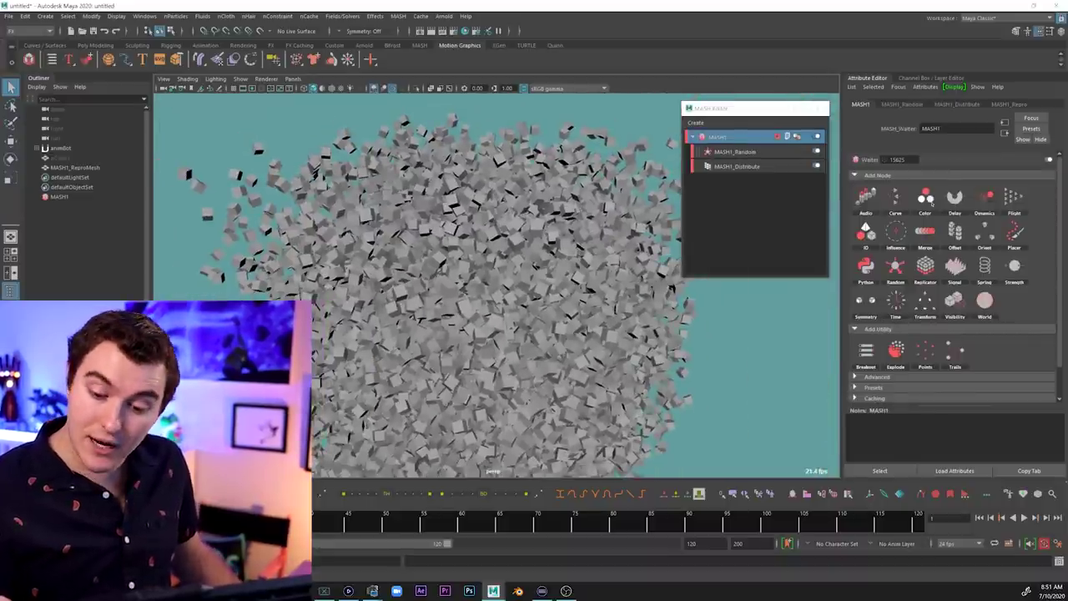
{"action": "left_click", "coordinate": [928, 200]}
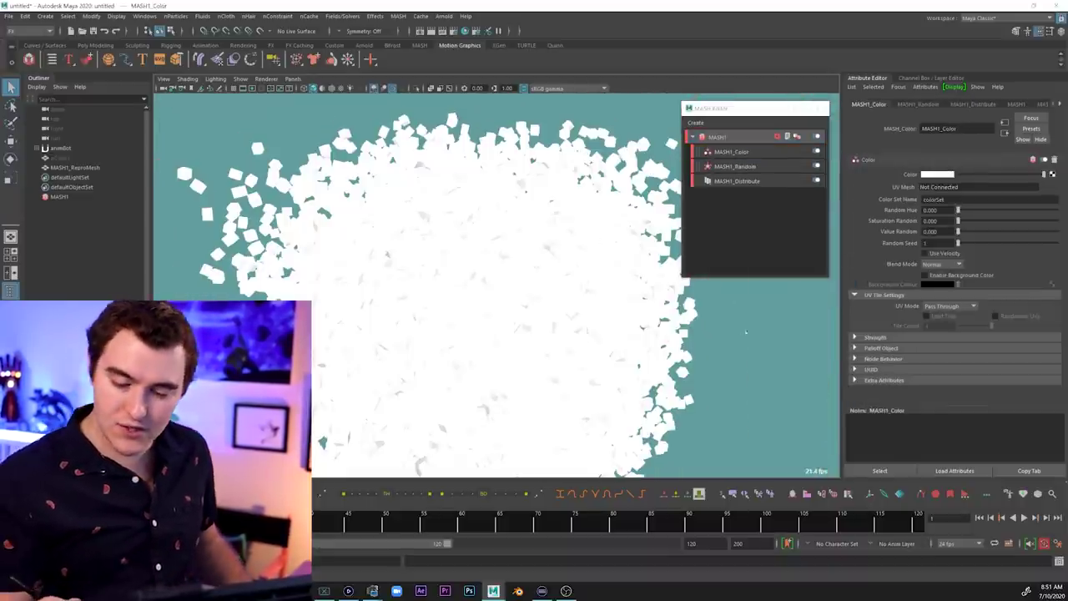
{"action": "scroll", "coordinate": [744, 332], "scroll_direction": "down", "scroll_amount": 3}
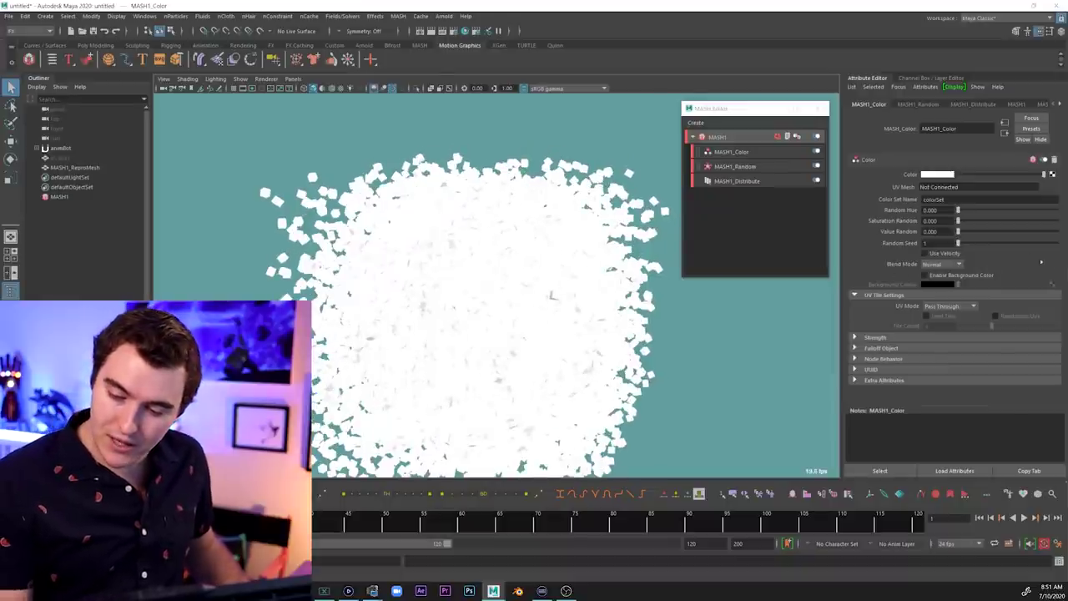
{"action": "left_click", "coordinate": [937, 173]}
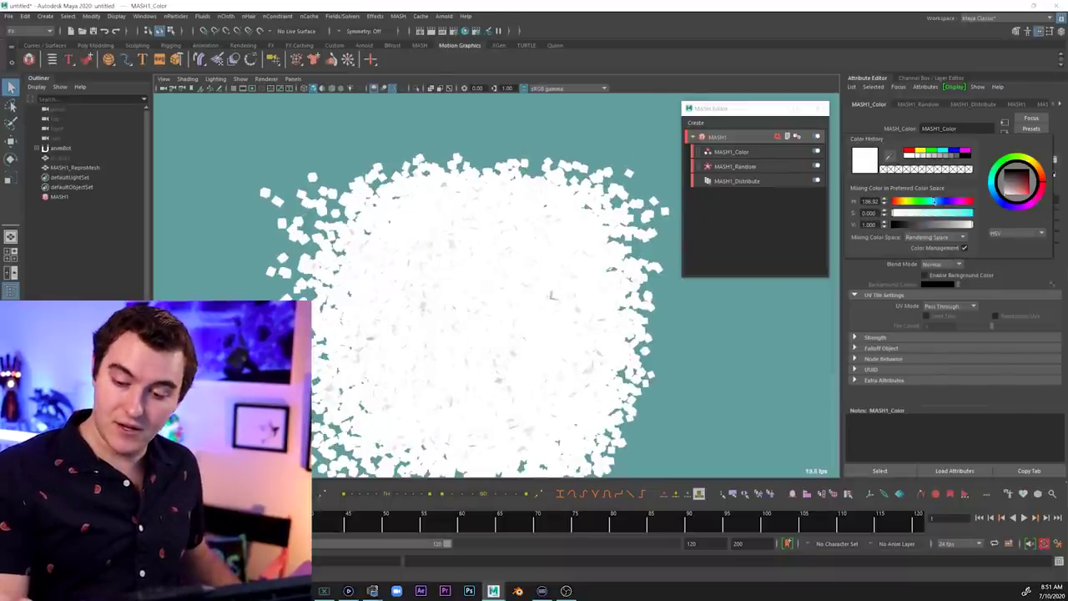
{"action": "left_click_drag", "start_coordinate": [904, 213], "coordinate": [946, 214]}
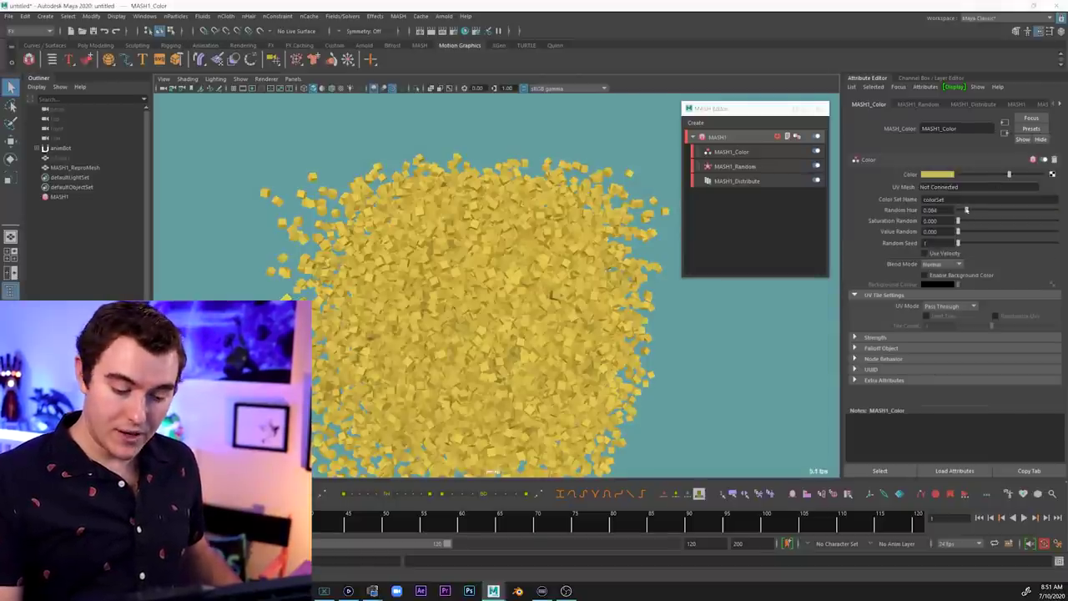
Set the Color node's Random Hue to 0.084, Saturation Random to about 0.18, Value Random to 0.154, Random Seed to 25 and Blend Mode to Overlay
{"action": "mouse_move", "coordinate": [966, 210]}
{"action": "left_mouse_down"}
{"action": "mouse_move", "coordinate": [1056, 210]}
{"action": "mouse_move", "coordinate": [966, 210]}
{"action": "left_mouse_up"}
{"action": "left_click_drag", "start_coordinate": [959, 221], "coordinate": [1037, 232]}
{"action": "left_click", "coordinate": [941, 263]}
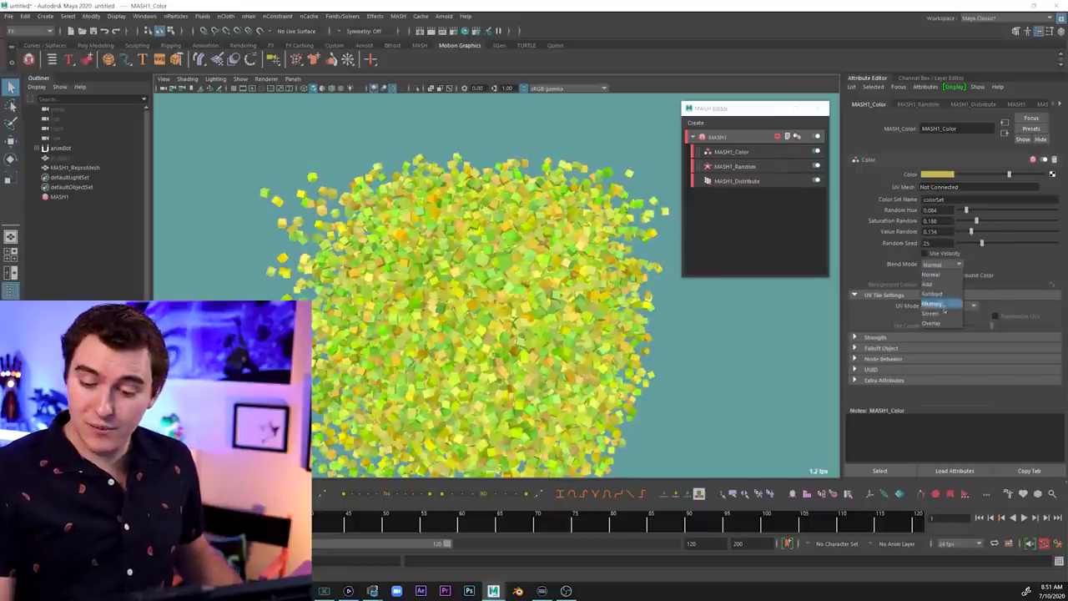
{"action": "left_click", "coordinate": [941, 321]}
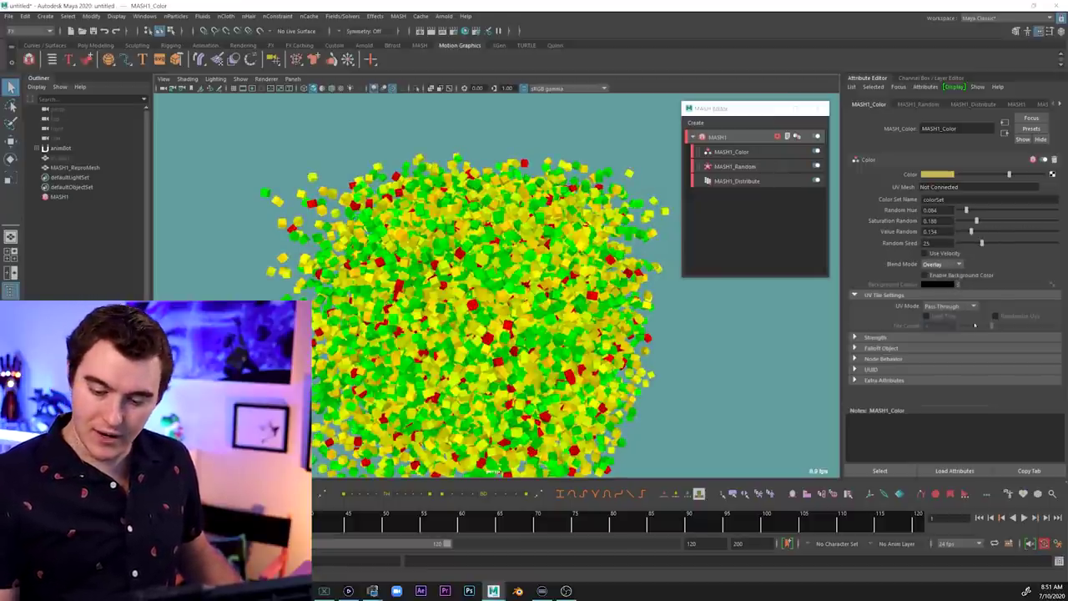
Expand the Color node's Strength settings and try out Strength, Random Strength and Step Strength
{"action": "left_click", "coordinate": [904, 338]}
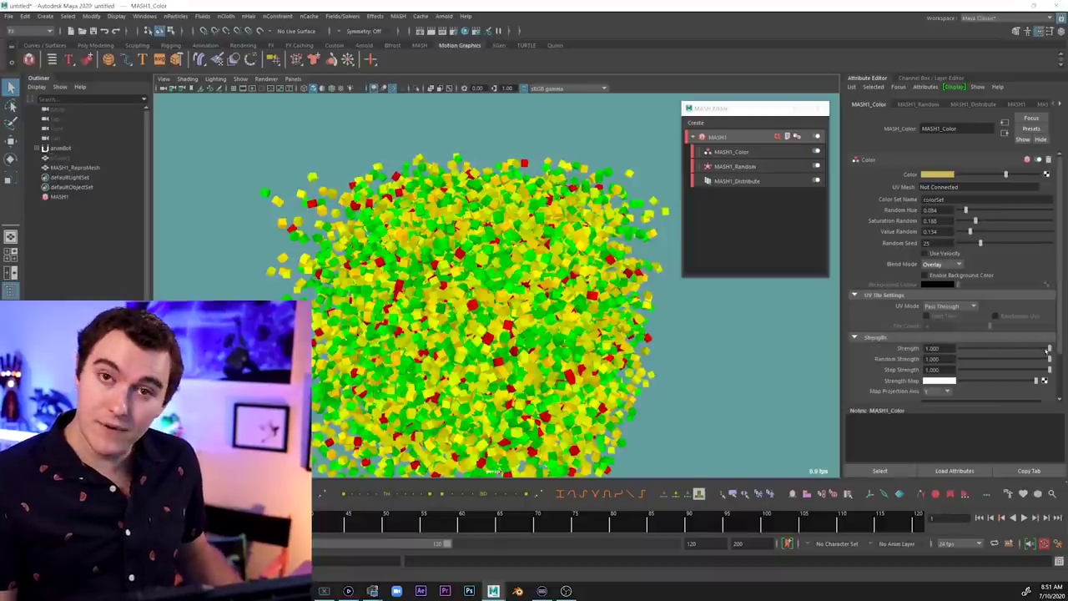
{"action": "mouse_move", "coordinate": [1048, 348]}
{"action": "left_mouse_down"}
{"action": "mouse_move", "coordinate": [973, 349]}
{"action": "mouse_move", "coordinate": [1046, 363]}
{"action": "mouse_move", "coordinate": [972, 360]}
{"action": "mouse_move", "coordinate": [1050, 360]}
{"action": "left_mouse_up"}
{"action": "mouse_move", "coordinate": [1049, 370]}
{"action": "left_mouse_down"}
{"action": "mouse_move", "coordinate": [1006, 370]}
{"action": "mouse_move", "coordinate": [1049, 370]}
{"action": "left_mouse_up"}
Disable the MASH1_Color node in the MASH1 network
{"action": "left_click", "coordinate": [741, 136]}
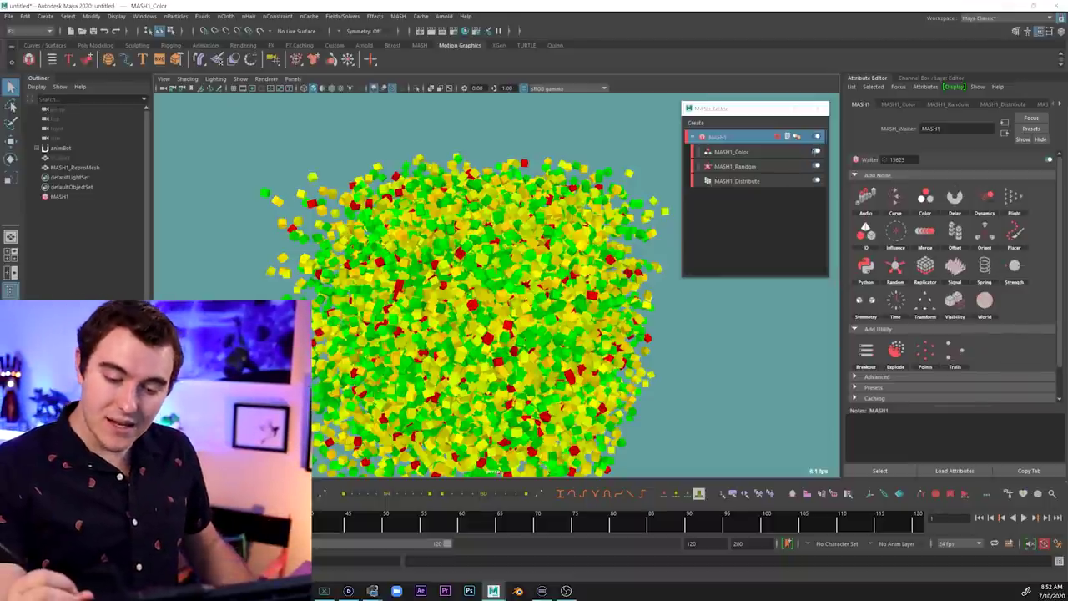
{"action": "left_click", "coordinate": [816, 151]}
{"action": "key", "text": "Delete"}
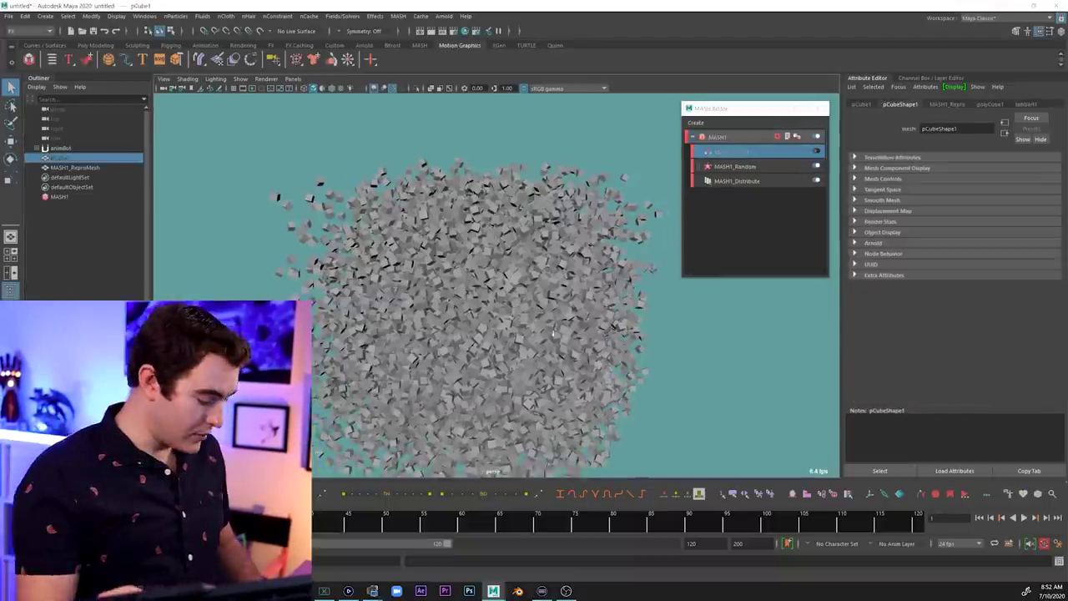
Unhide the original pCube1, move it out beside the block of cubes and scale it up
{"action": "key", "text": "w"}
{"action": "key", "text": "shift+h"}
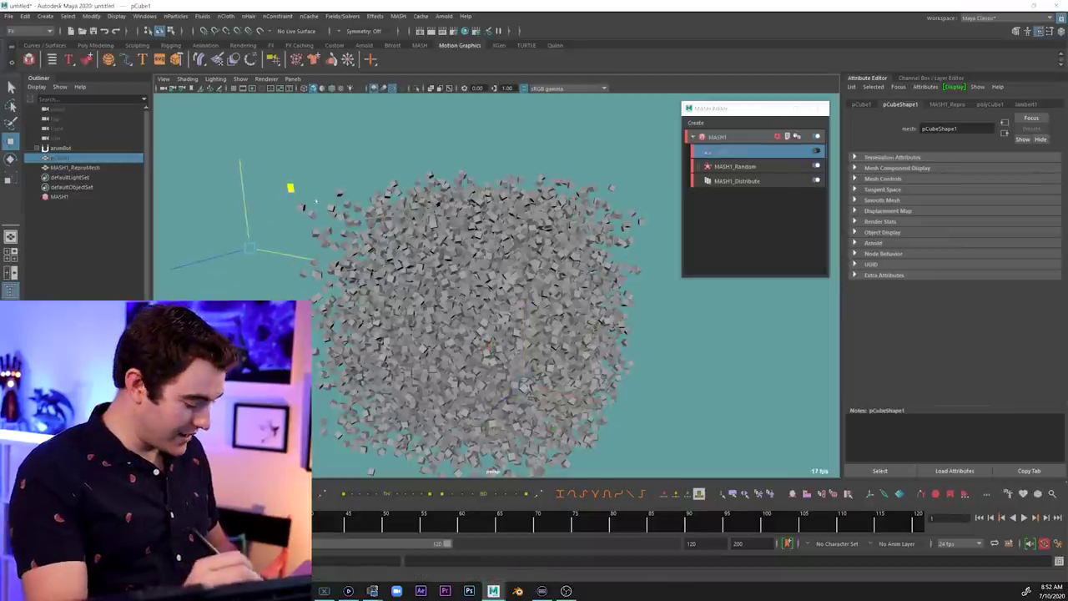
{"action": "key", "text": "f"}
{"action": "left_click_drag", "start_coordinate": [455, 316], "coordinate": [609, 319], "text": "alt"}
{"action": "scroll", "coordinate": [682, 336], "scroll_direction": "down", "scroll_amount": 5}
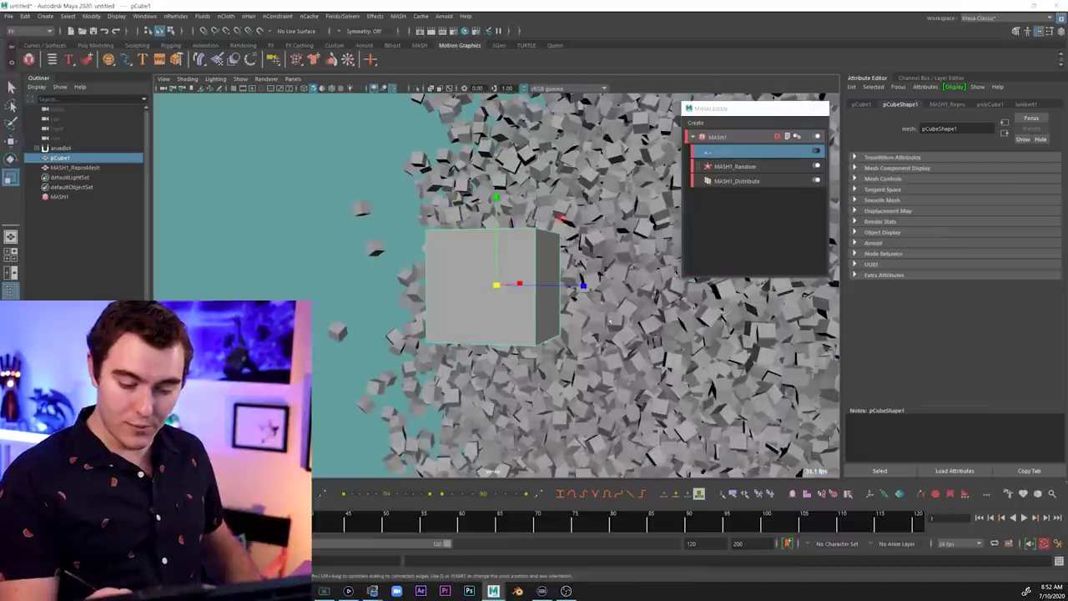
{"action": "mouse_move", "coordinate": [496, 286]}
{"action": "left_mouse_down"}
{"action": "mouse_move", "coordinate": [477, 285]}
{"action": "mouse_move", "coordinate": [500, 285]}
{"action": "left_mouse_up"}
Assign a new yellow Lambert material to one side face of pCube1
{"action": "left_click_drag", "start_coordinate": [601, 313], "coordinate": [532, 314], "text": "alt"}
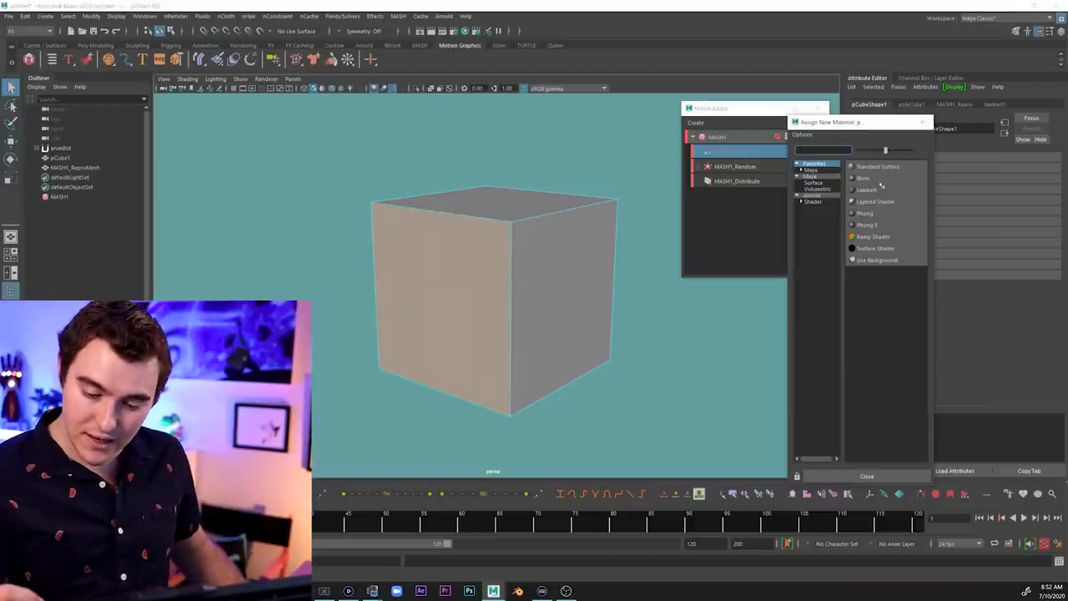
{"action": "left_click", "coordinate": [877, 188]}
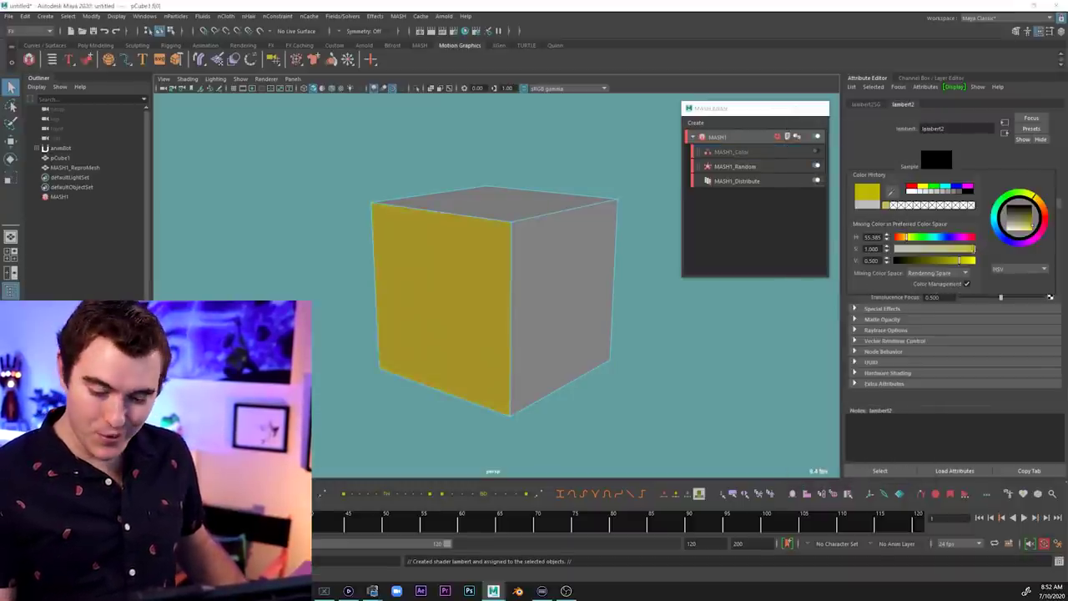
{"action": "left_click_drag", "start_coordinate": [648, 275], "coordinate": [612, 273], "text": "alt"}
Assign a new red Lambert material to pCube1's top face, return to object mode and inspect the colored MASH copies
{"action": "left_click", "coordinate": [608, 321]}
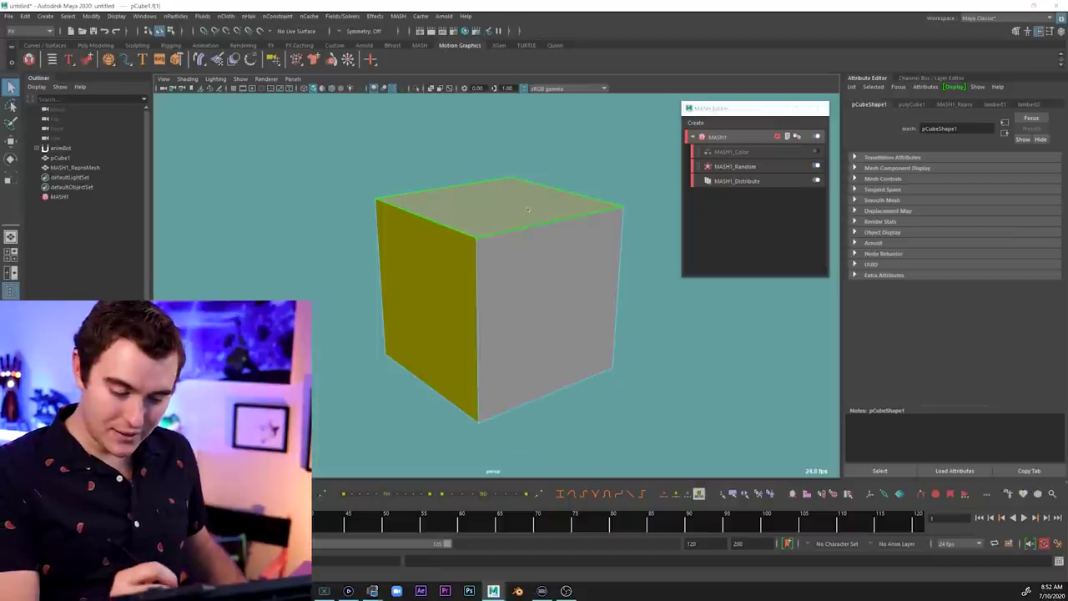
{"action": "right_click", "coordinate": [524, 223]}
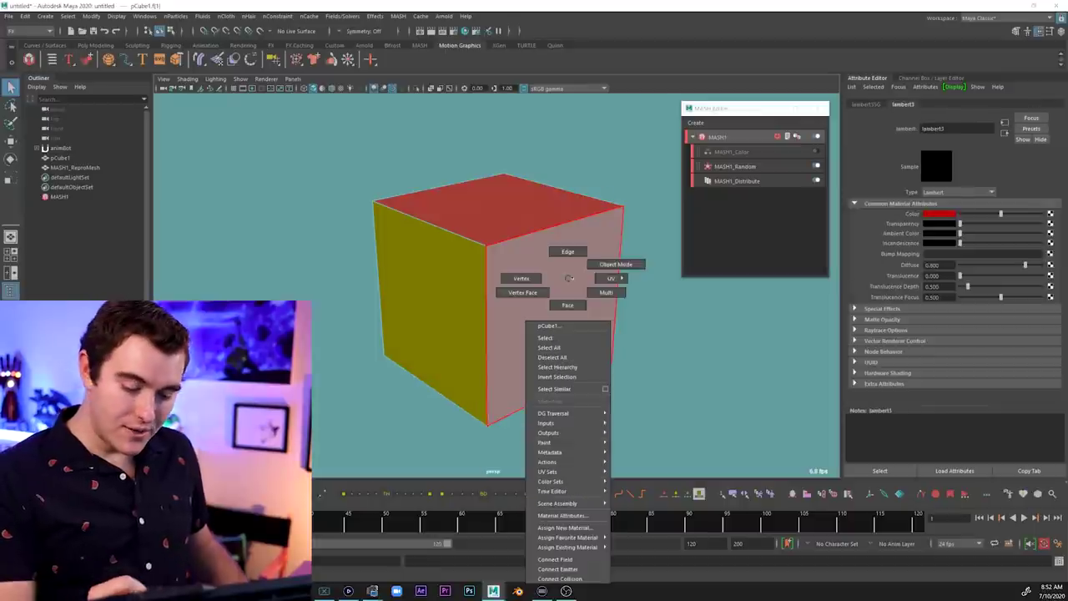
{"action": "right_click_drag", "start_coordinate": [567, 279], "coordinate": [618, 264]}
{"action": "left_click", "coordinate": [639, 234]}
{"action": "left_click_drag", "start_coordinate": [599, 296], "coordinate": [643, 319], "text": "alt"}
{"action": "right_click_drag", "start_coordinate": [643, 320], "coordinate": [429, 347], "text": "alt"}
{"action": "left_click_drag", "start_coordinate": [428, 347], "coordinate": [534, 334], "text": "alt"}
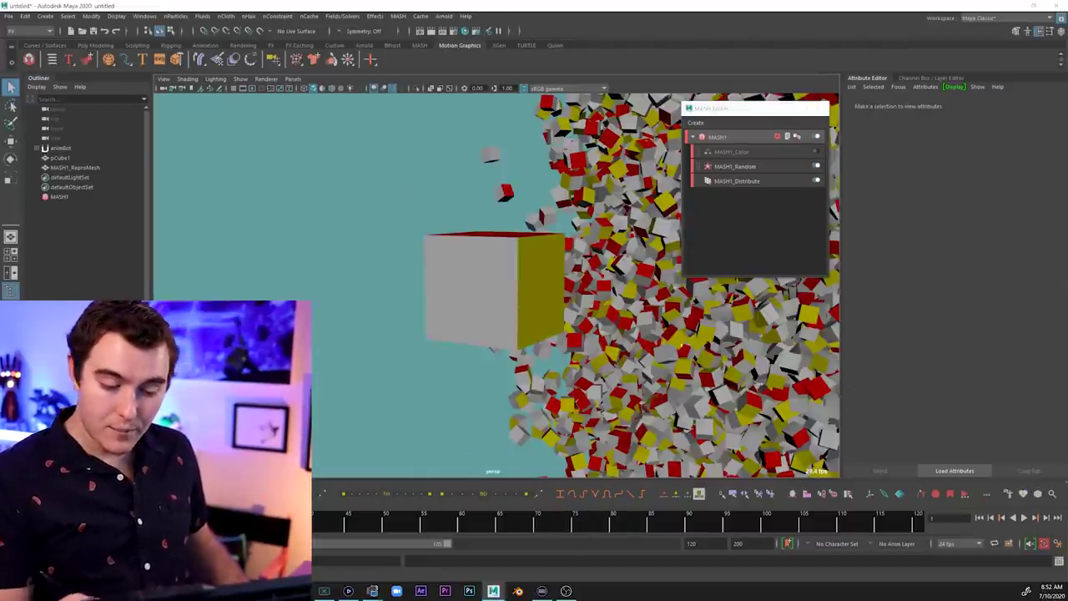
Raise a top corner vertex of pCube1 to form a tall spike and return to object mode
{"action": "right_click_drag", "start_coordinate": [534, 334], "coordinate": [467, 350], "text": "alt"}
{"action": "left_click_drag", "start_coordinate": [467, 350], "coordinate": [534, 359], "text": "alt"}
{"action": "right_click_drag", "start_coordinate": [534, 359], "coordinate": [468, 386], "text": "alt"}
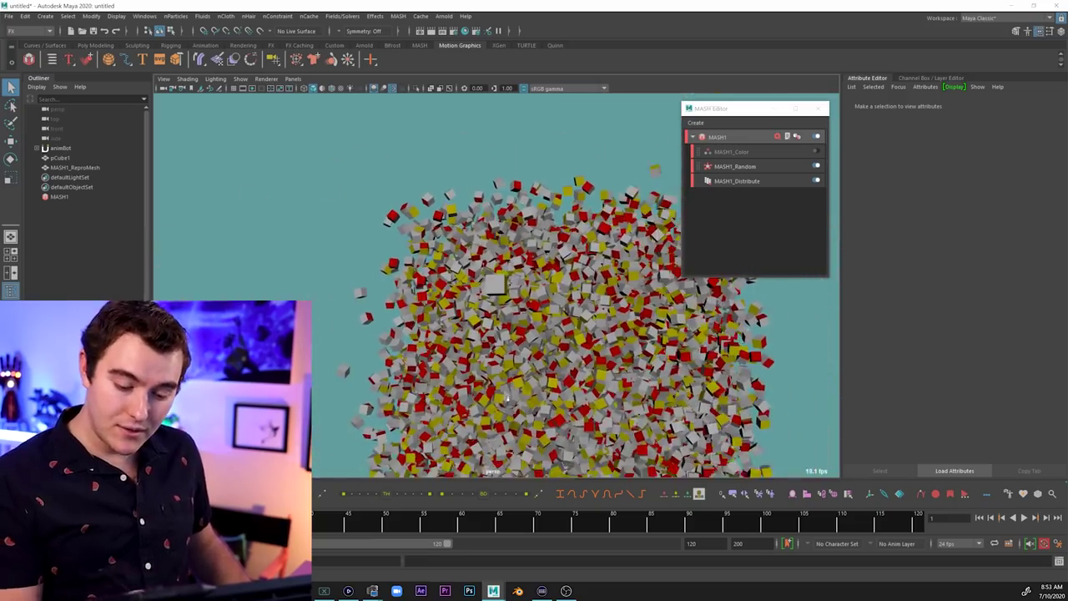
{"action": "left_click_drag", "start_coordinate": [600, 317], "coordinate": [558, 354], "text": "alt"}
{"action": "middle_click_drag", "start_coordinate": [634, 357], "coordinate": [543, 375], "text": "alt"}
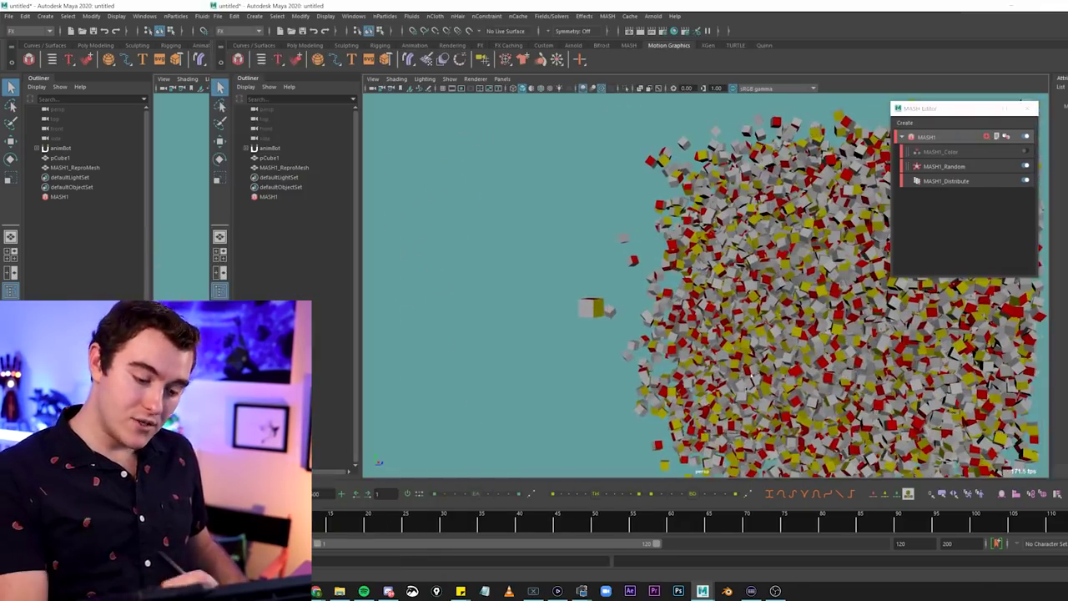
{"action": "right_click_drag", "start_coordinate": [751, 377], "coordinate": [948, 258], "text": "alt"}
{"action": "middle_click_drag", "start_coordinate": [534, 338], "coordinate": [684, 338], "text": "alt"}
{"action": "right_click_drag", "start_coordinate": [584, 351], "coordinate": [684, 351], "text": "alt"}
{"action": "right_click_drag", "start_coordinate": [534, 359], "coordinate": [486, 359]}
{"action": "left_click", "coordinate": [523, 343]}
{"action": "key", "text": "w"}
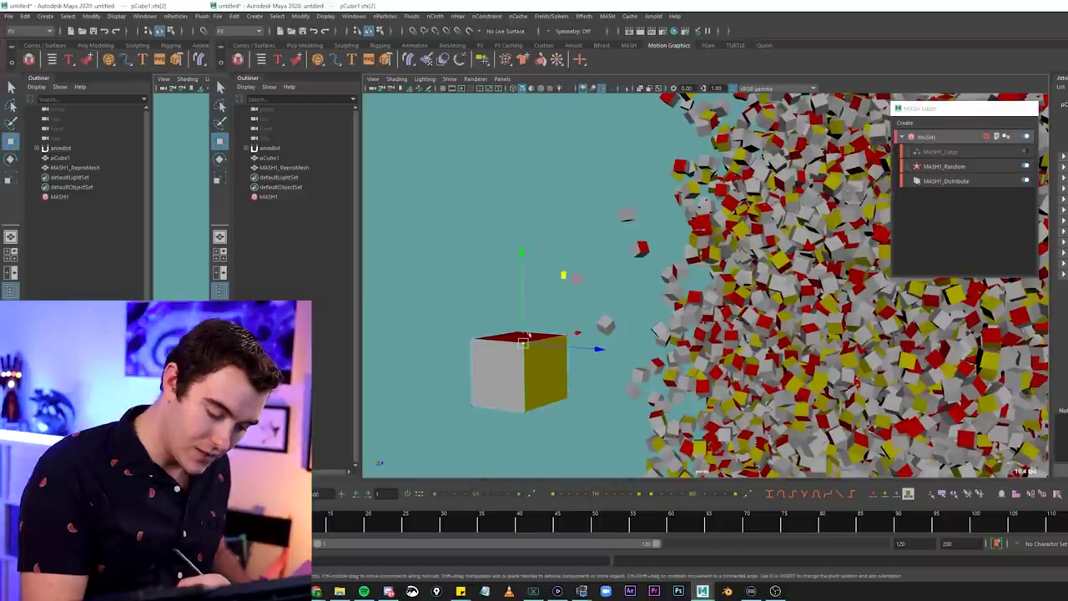
{"action": "left_click_drag", "start_coordinate": [522, 298], "coordinate": [522, 182]}
{"action": "key", "text": "q"}
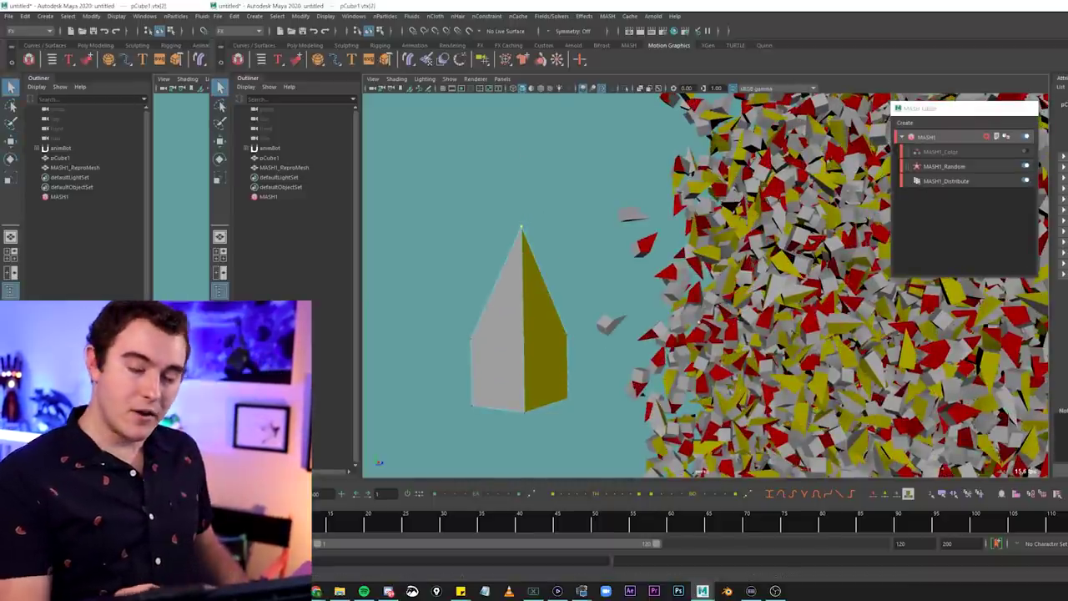
{"action": "right_click_drag", "start_coordinate": [537, 333], "coordinate": [576, 277]}
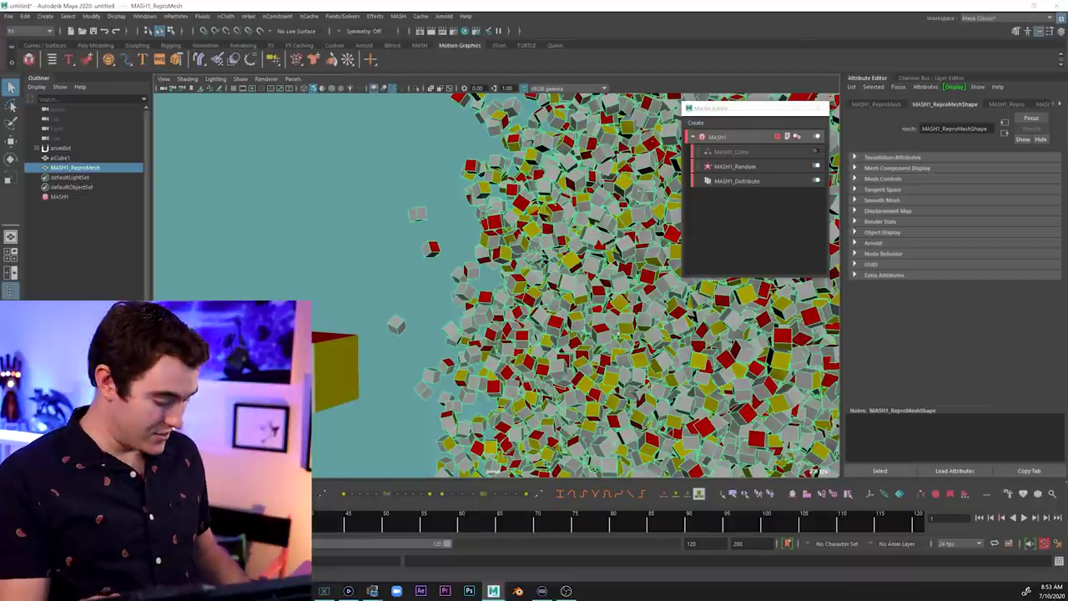
Hide the original pCube1 beside the block of cubes and re-enable the MASH1_Color node
{"action": "key", "text": "f"}
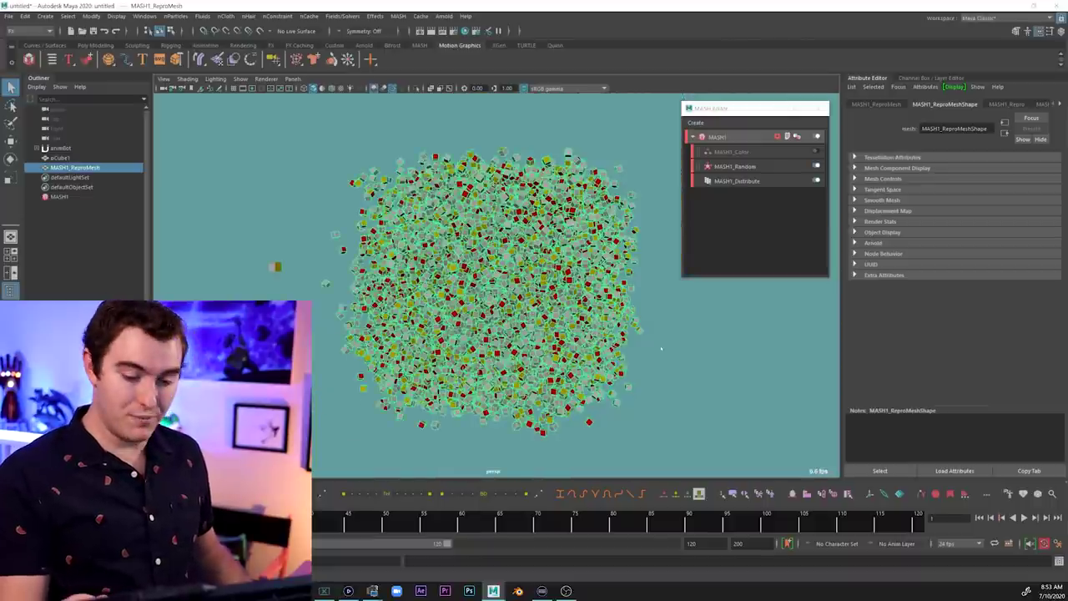
{"action": "left_click_drag", "start_coordinate": [618, 332], "coordinate": [492, 355], "text": "alt"}
{"action": "left_click", "coordinate": [236, 276]}
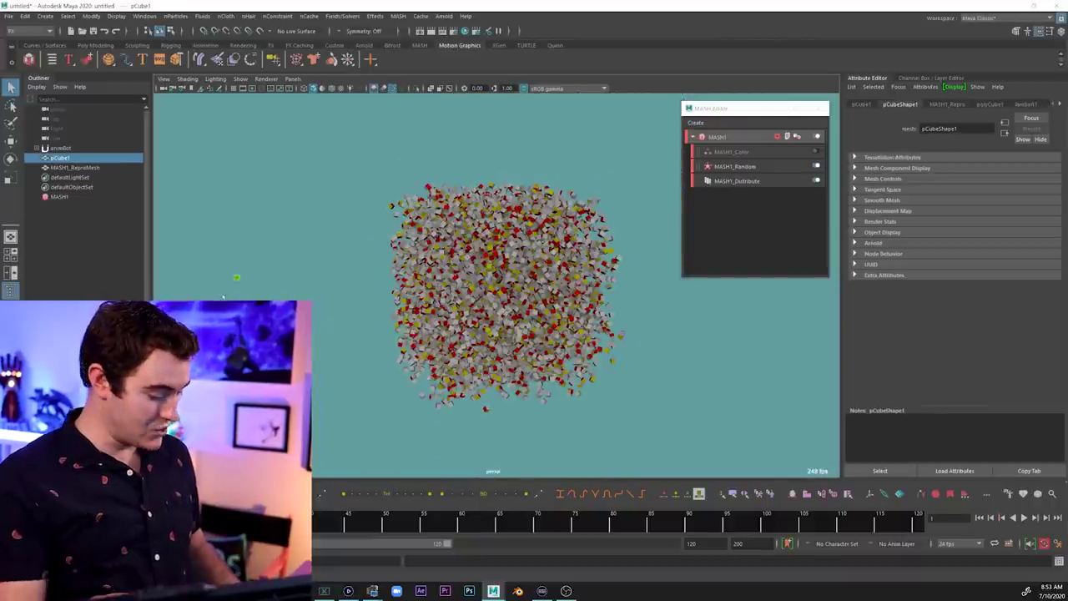
{"action": "key", "text": "ctrl+h"}
{"action": "left_click", "coordinate": [544, 314]}
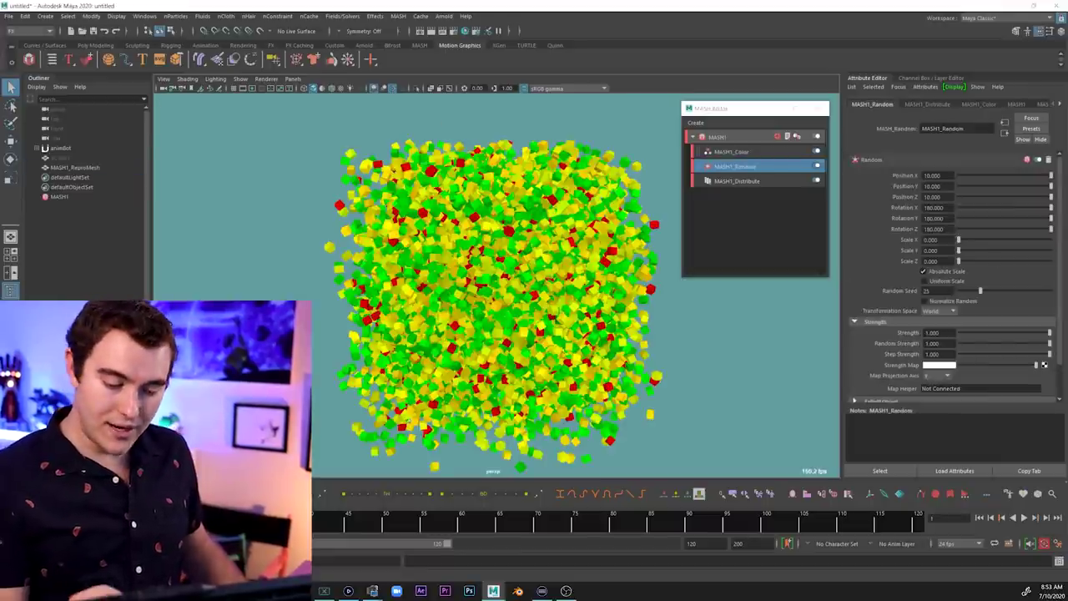
Set Position X, Y and Z of the MASH1_Random node to 20 each
{"action": "scroll", "coordinate": [496, 302], "scroll_direction": "down", "scroll_amount": 2}
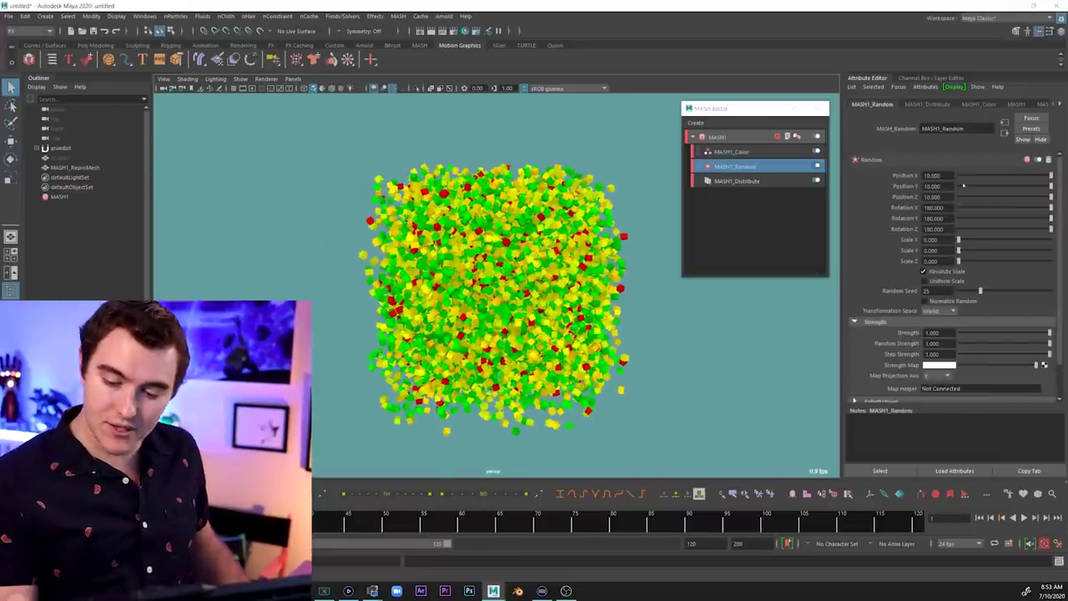
{"action": "type", "text": "20"}
{"action": "key", "text": "Tab"}
{"action": "type", "text": "20"}
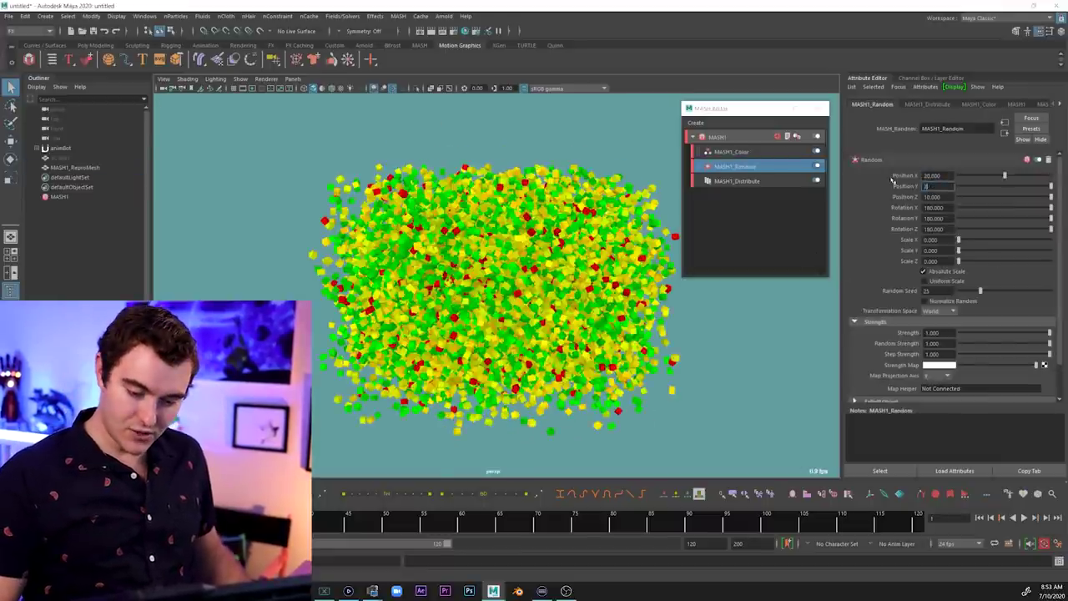
{"action": "key", "text": "Tab"}
{"action": "type", "text": "20"}
{"action": "key", "text": "Tab"}
{"action": "left_click_drag", "start_coordinate": [467, 250], "coordinate": [455, 231], "text": "alt"}
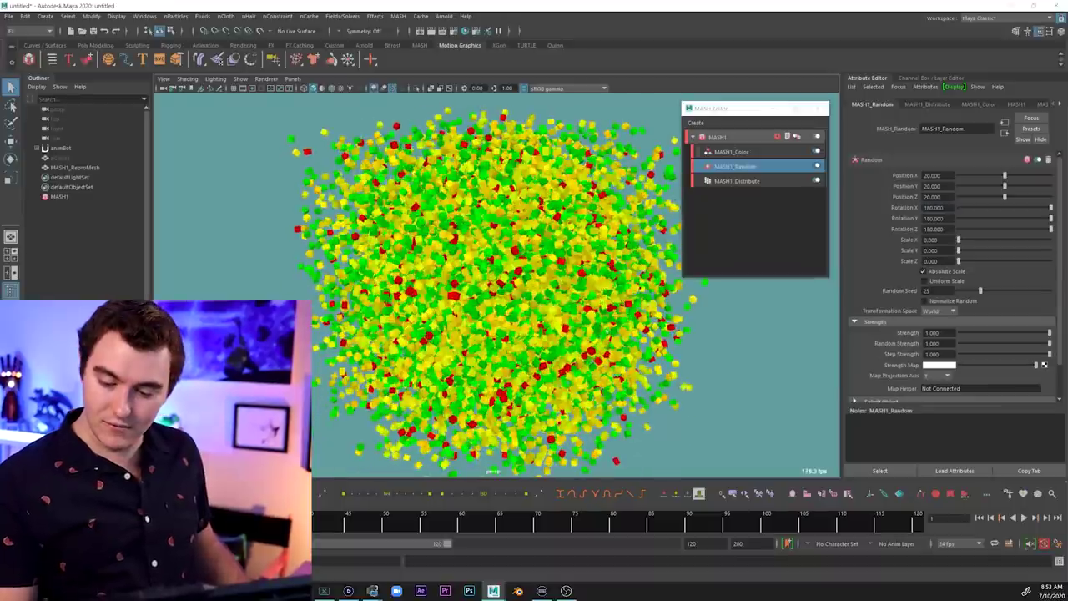
Try out the MASH1_Random node's strength, bring it back to 1.000 and inspect the scattered cubes
{"action": "left_click_drag", "start_coordinate": [1011, 341], "coordinate": [1053, 342]}
{"action": "scroll", "coordinate": [639, 367], "scroll_direction": "down", "scroll_amount": 3}
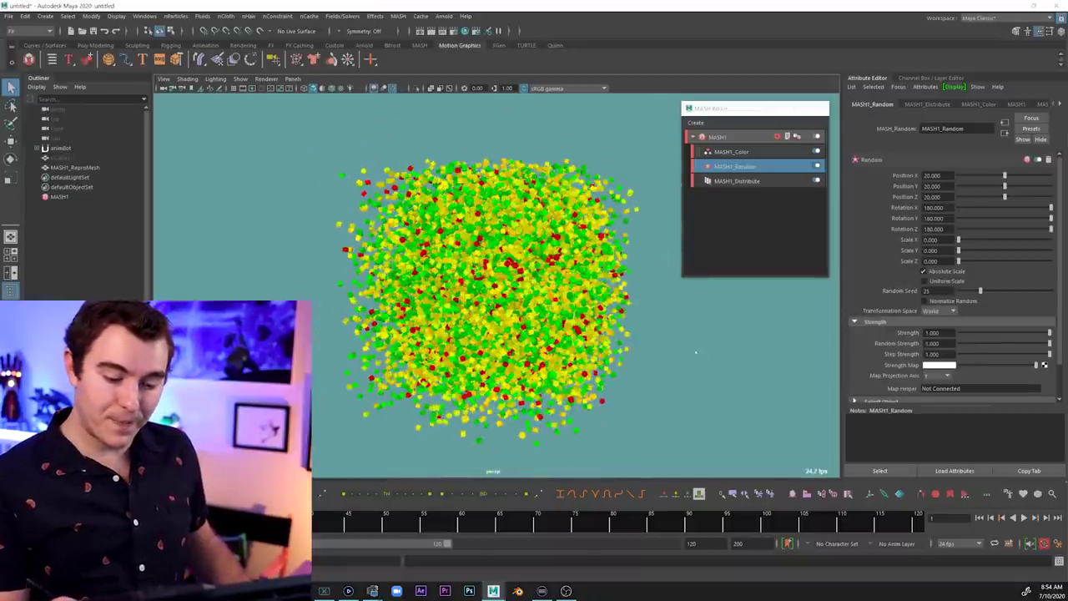
{"action": "left_click_drag", "start_coordinate": [639, 367], "coordinate": [634, 343], "text": "alt"}
{"action": "middle_click_drag", "start_coordinate": [634, 344], "coordinate": [595, 358], "text": "alt"}
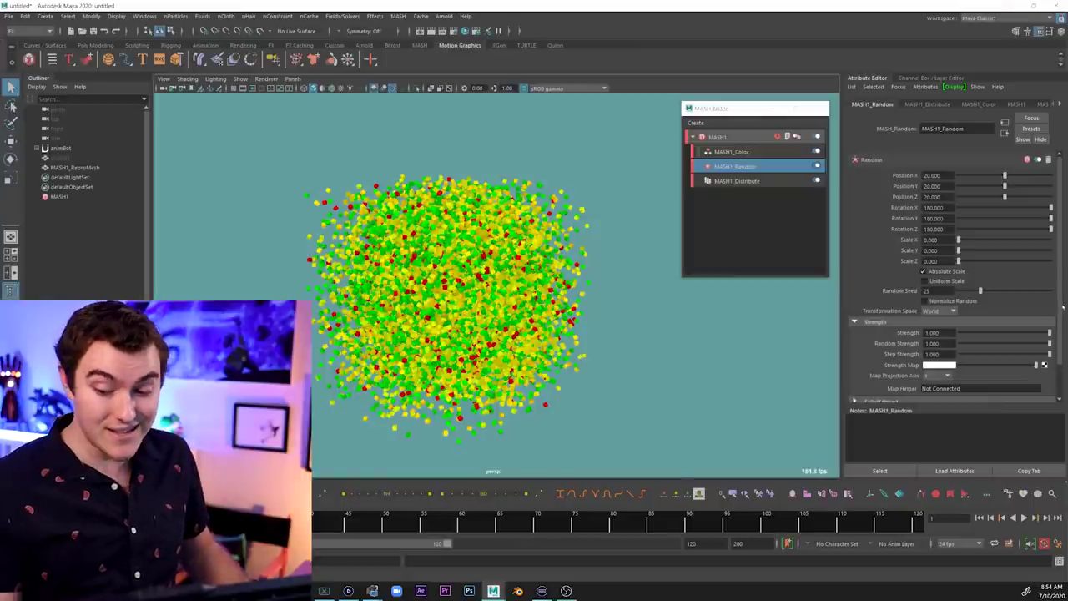
Create a falloff object for the MASH1_Random node
{"action": "scroll", "coordinate": [915, 310], "scroll_direction": "down", "scroll_amount": 1}
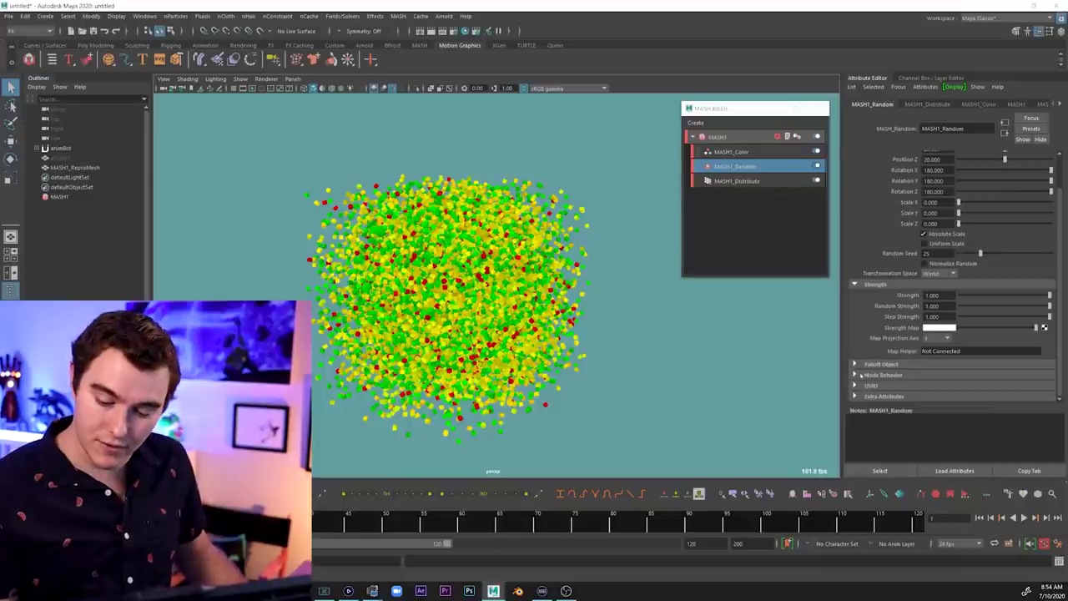
{"action": "left_click", "coordinate": [863, 364]}
{"action": "scroll", "coordinate": [1026, 325], "scroll_direction": "down", "scroll_amount": 2}
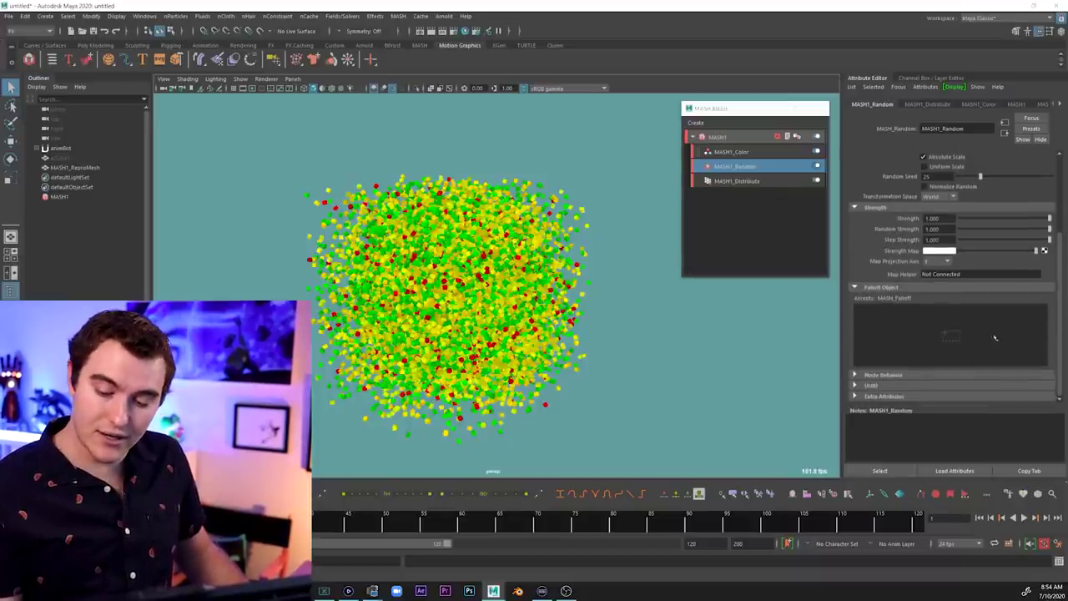
{"action": "right_click", "coordinate": [926, 327]}
{"action": "left_click", "coordinate": [956, 329]}
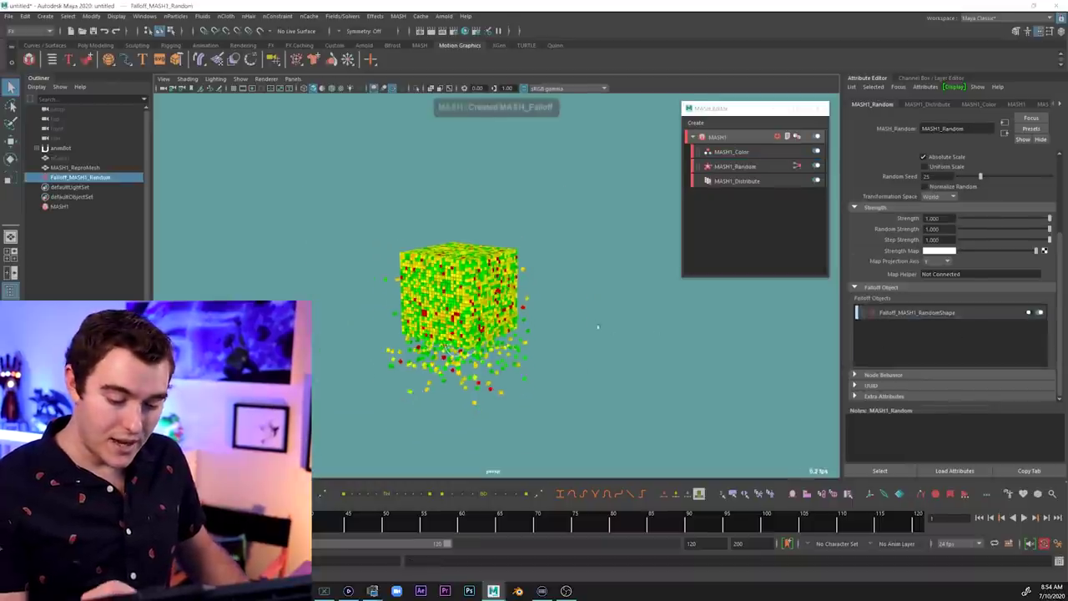
Move the falloff sphere out past the block's upper corner and scale it up
{"action": "left_click_drag", "start_coordinate": [552, 287], "coordinate": [612, 162]}
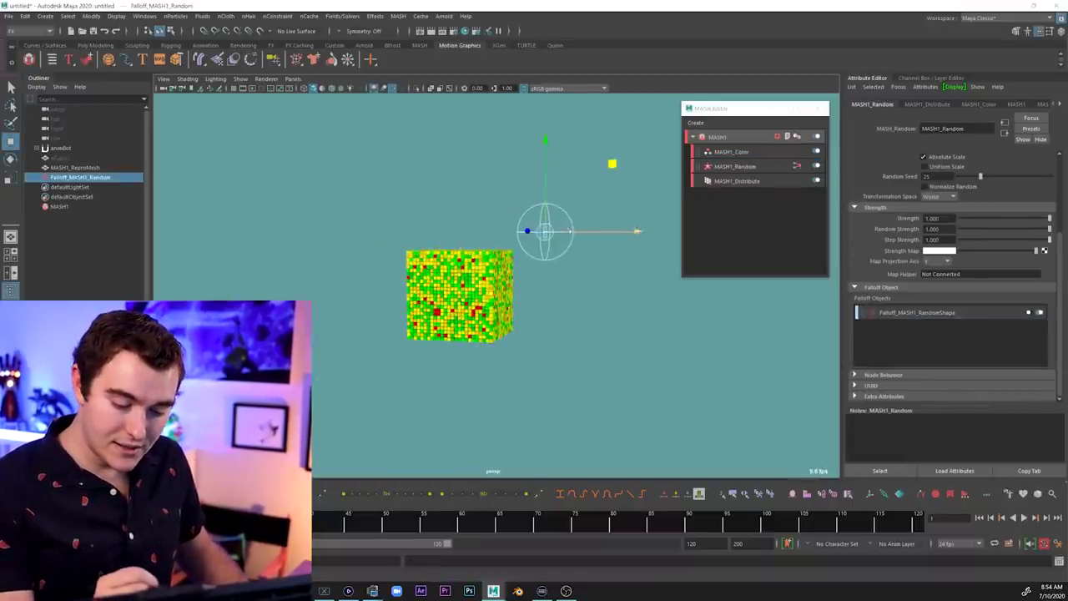
{"action": "key", "text": "r"}
{"action": "left_click_drag", "start_coordinate": [545, 231], "coordinate": [645, 176]}
{"action": "key", "text": "q"}
{"action": "key", "text": "w"}
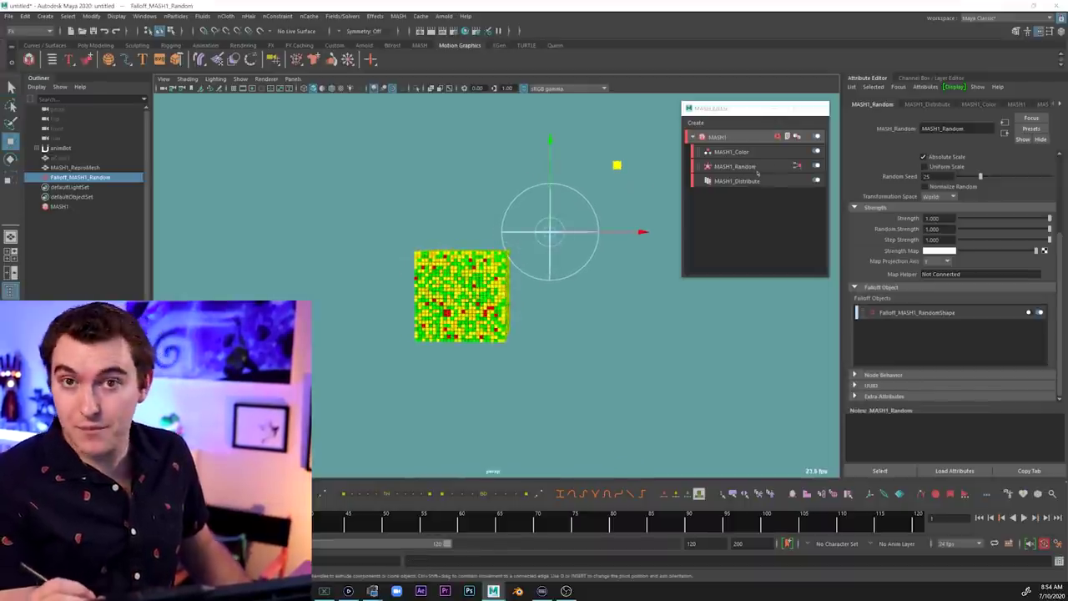
Move the falloff sphere into the block's upper corner so it scatters the cubes there
{"action": "left_click_drag", "start_coordinate": [604, 218], "coordinate": [615, 163], "text": "alt"}
{"action": "middle_click_drag", "start_coordinate": [616, 164], "coordinate": [584, 182]}
{"action": "left_click_drag", "start_coordinate": [584, 182], "coordinate": [517, 242], "text": "alt"}
{"action": "left_click_drag", "start_coordinate": [396, 289], "coordinate": [473, 272]}
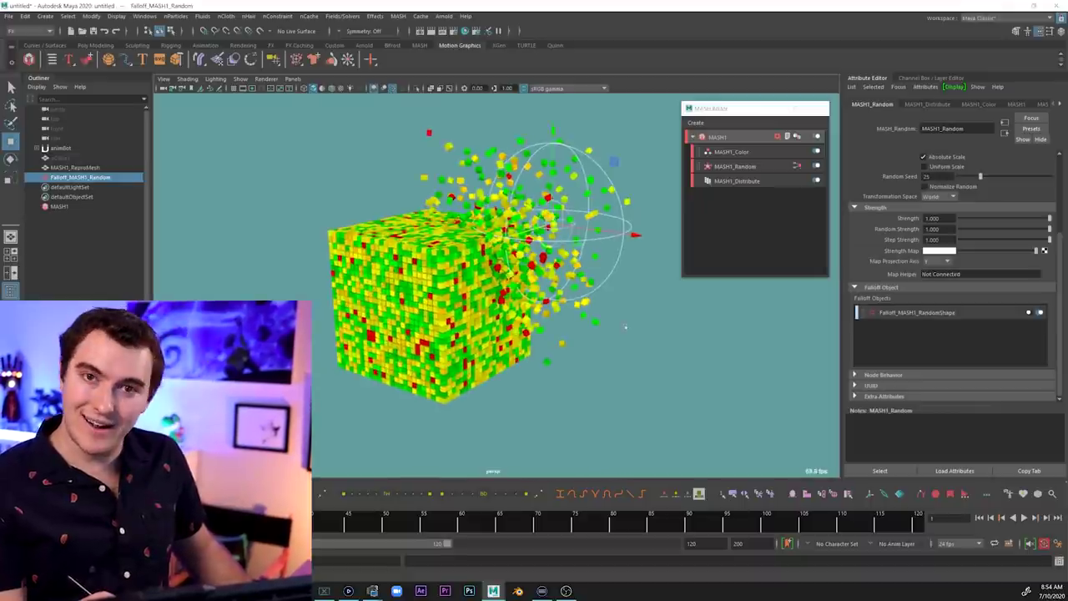
{"action": "left_click_drag", "start_coordinate": [624, 326], "coordinate": [630, 326], "text": "alt"}
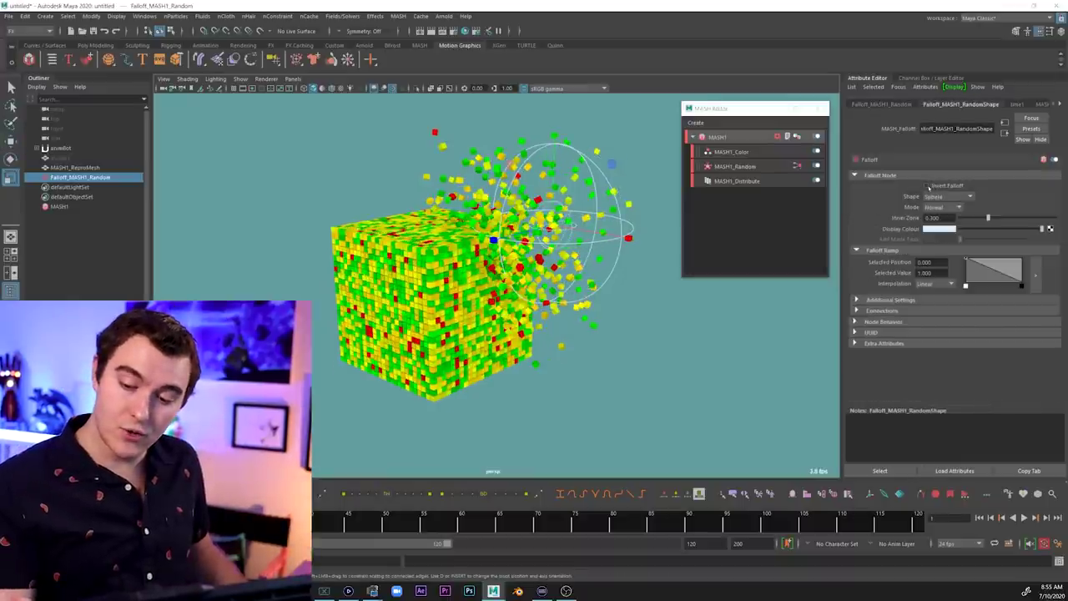
Invert the falloff and enlarge its sphere until it surrounds the whole block of cubes
{"action": "left_click", "coordinate": [926, 186]}
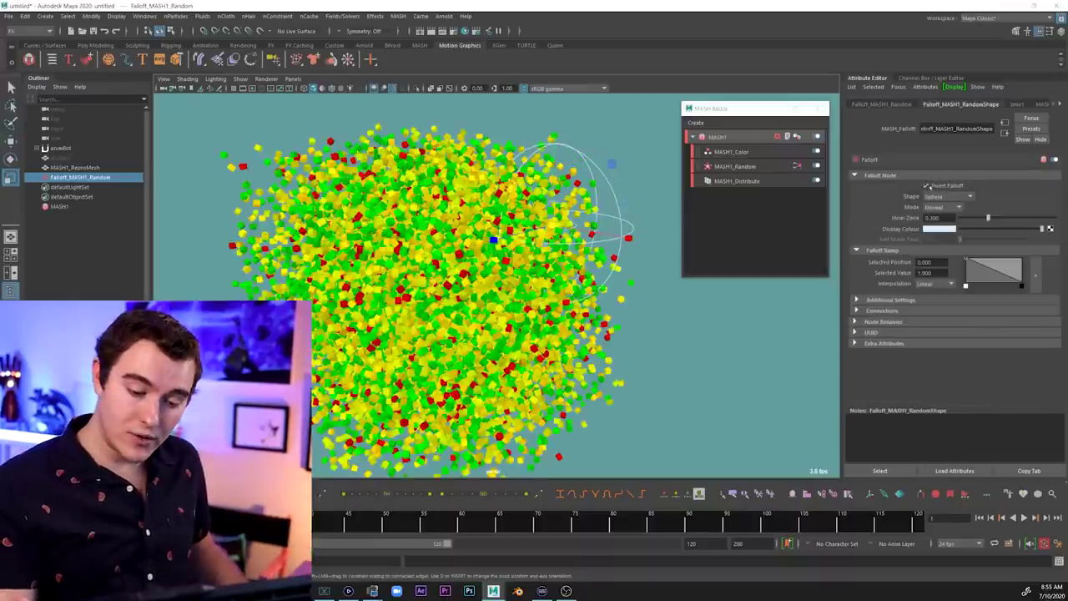
{"action": "left_click_drag", "start_coordinate": [608, 199], "coordinate": [667, 166]}
{"action": "key", "text": "w"}
{"action": "left_click_drag", "start_coordinate": [567, 251], "coordinate": [374, 300], "text": "alt"}
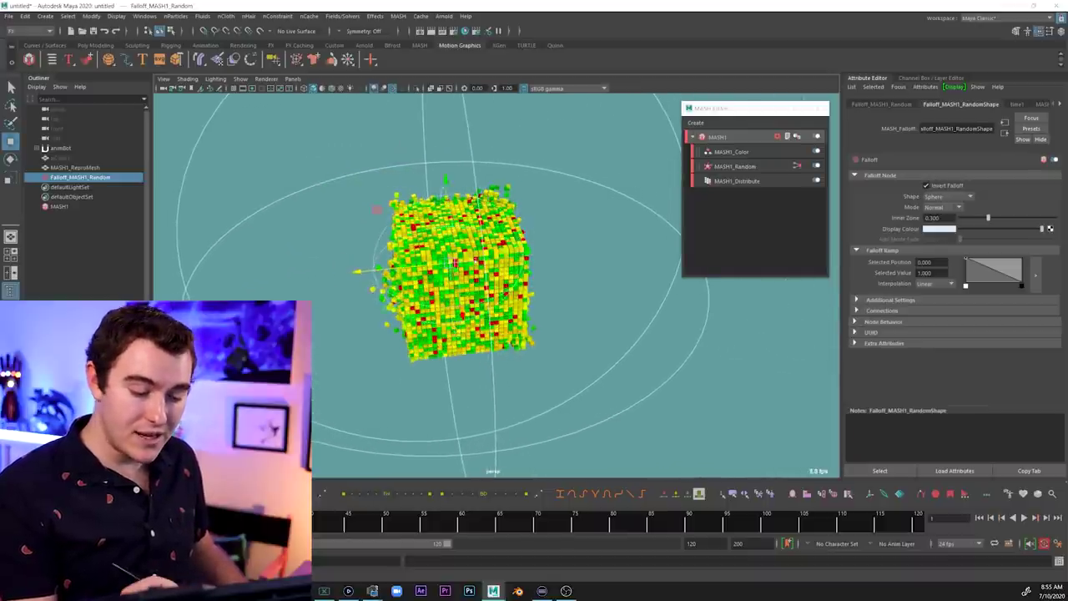
Try another falloff scaling, undo it and move the inverted falloff sideways across the block
{"action": "key", "text": "r"}
{"action": "left_click_drag", "start_coordinate": [448, 261], "coordinate": [517, 262]}
{"action": "left_click_drag", "start_coordinate": [503, 327], "coordinate": [541, 269], "text": "alt"}
{"action": "key", "text": "ctrl+z"}
{"action": "key", "text": "w"}
{"action": "left_click_drag", "start_coordinate": [382, 249], "coordinate": [458, 249]}
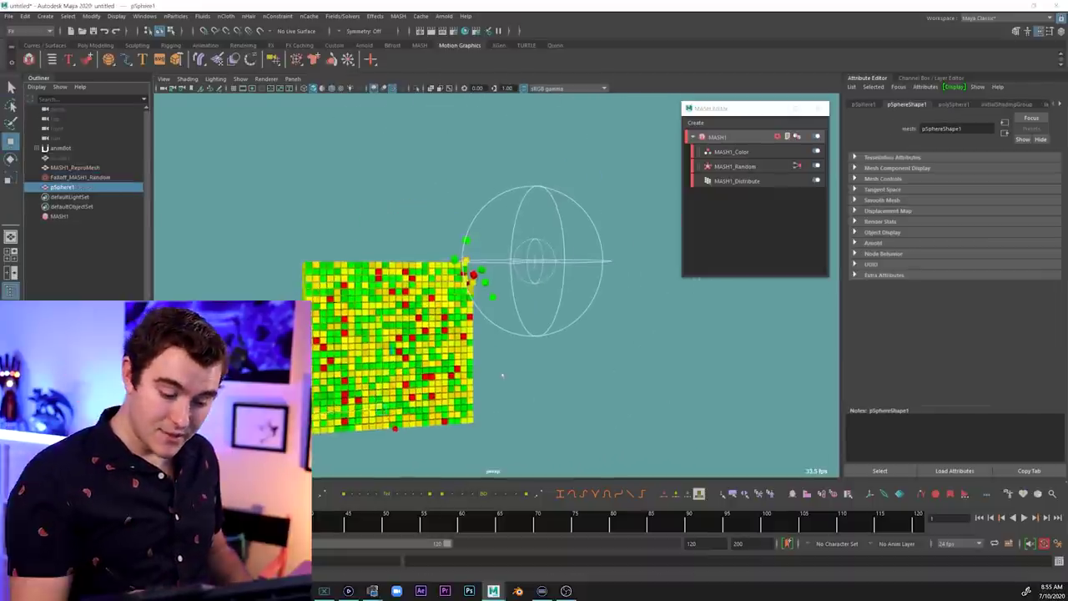
Create a polygon sphere, center it on the falloff object and scale it up to fill the falloff's outline
{"action": "key", "text": "r"}
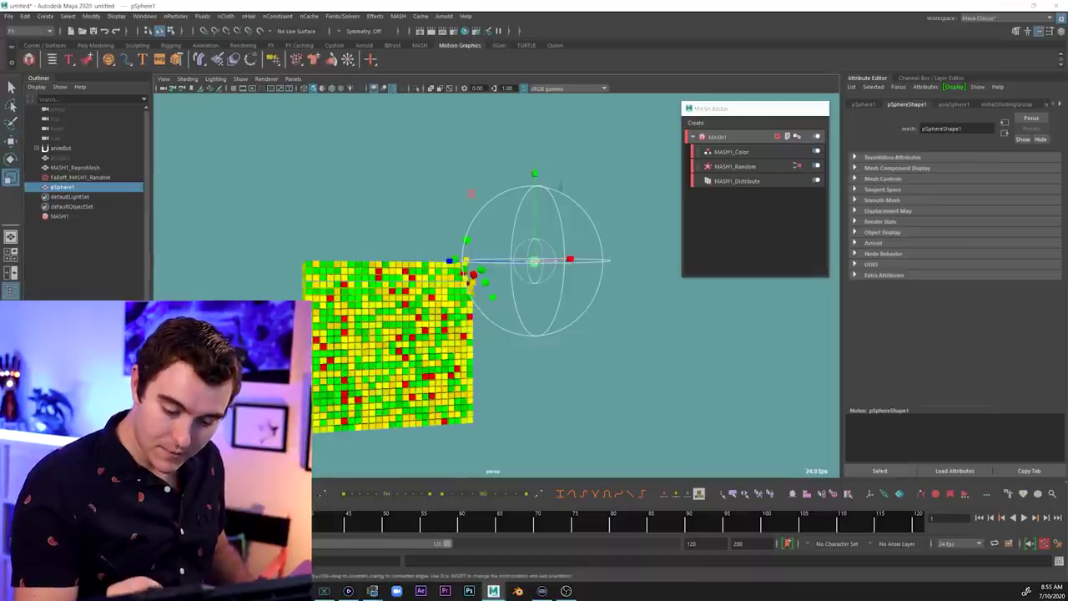
{"action": "left_click_drag", "start_coordinate": [535, 261], "coordinate": [583, 284]}
{"action": "key", "text": "q"}
{"action": "left_click", "coordinate": [594, 268]}
{"action": "left_click", "coordinate": [499, 235]}
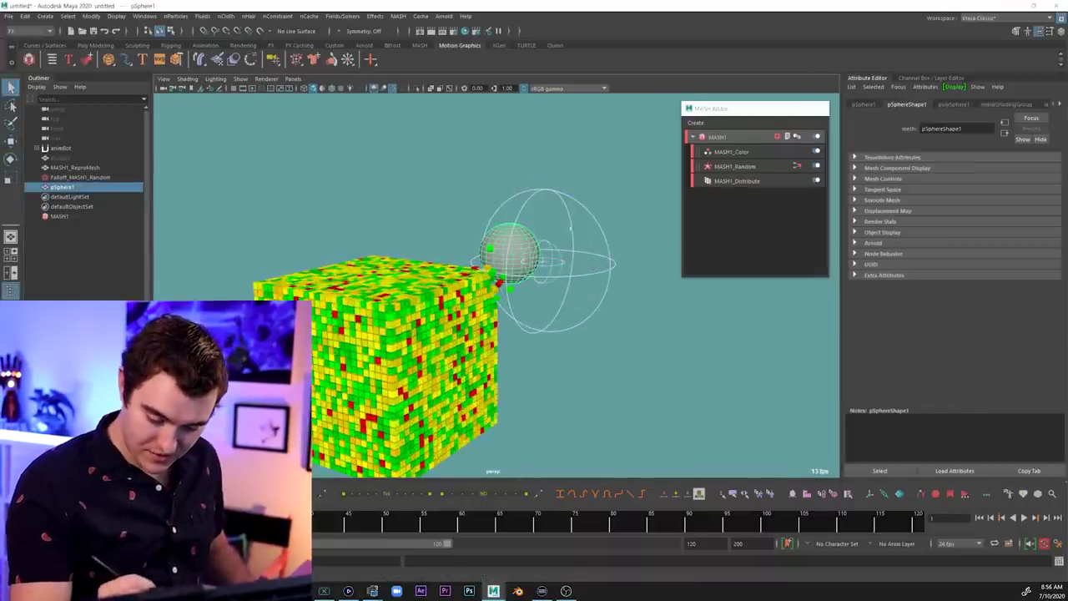
{"action": "left_click", "coordinate": [588, 205], "text": "shift"}
{"action": "left_click", "coordinate": [542, 250]}
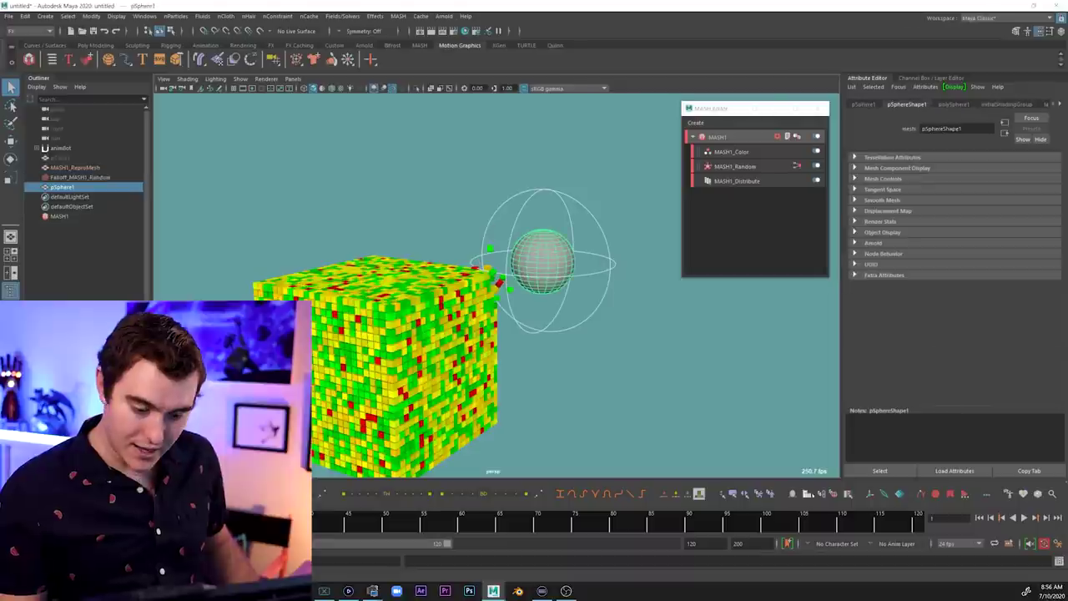
{"action": "left_click", "coordinate": [643, 331]}
{"action": "left_click", "coordinate": [542, 250]}
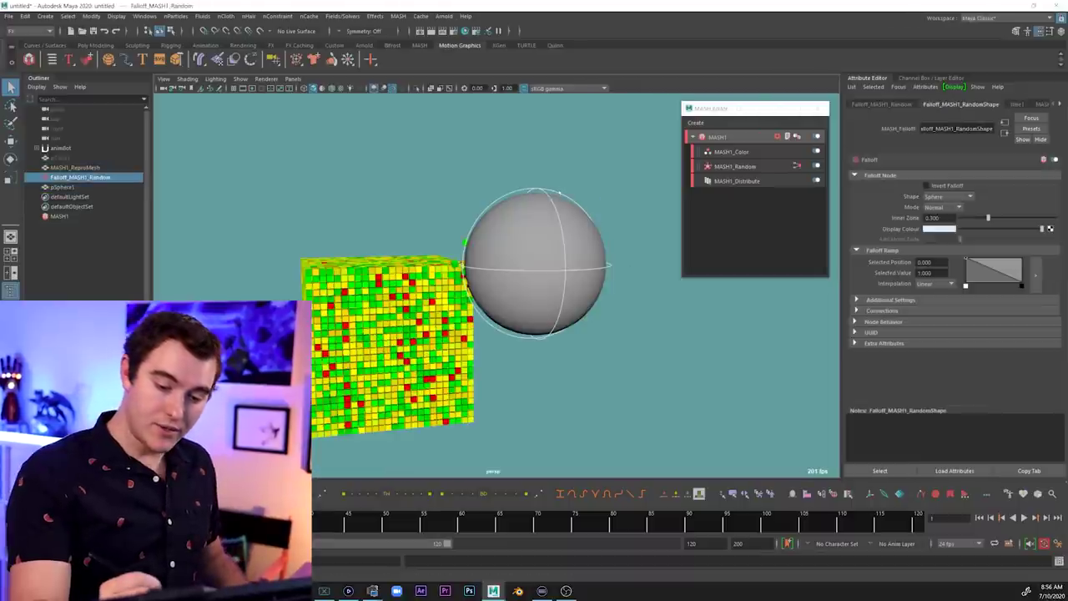
Parent the falloff object to the polygon sphere and move the sphere into the block's upper corner
{"action": "left_click", "coordinate": [556, 230], "text": "shift"}
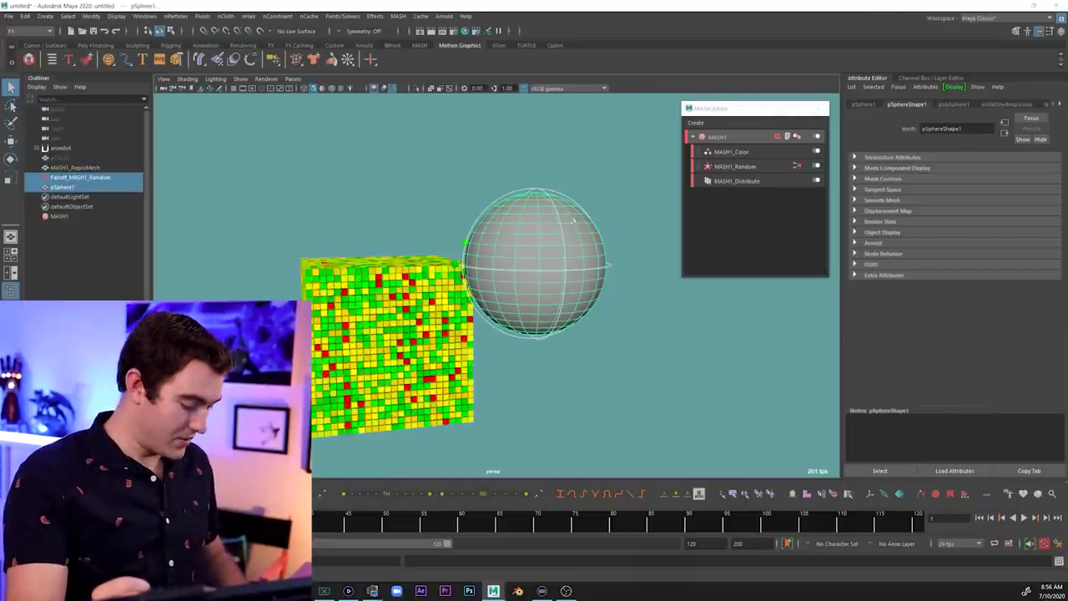
{"action": "key", "text": "p"}
{"action": "left_click", "coordinate": [627, 218]}
{"action": "left_click", "coordinate": [561, 240]}
{"action": "key", "text": "w"}
{"action": "middle_click_drag", "start_coordinate": [560, 241], "coordinate": [485, 282]}
{"action": "left_click_drag", "start_coordinate": [485, 282], "coordinate": [527, 313], "text": "alt"}
{"action": "middle_click_drag", "start_coordinate": [527, 313], "coordinate": [494, 318]}
{"action": "key", "text": "q"}
{"action": "left_click_drag", "start_coordinate": [494, 318], "coordinate": [513, 294], "text": "alt"}
Unparent the falloff from the polygon sphere and delete the sphere
{"action": "key", "text": "shift+p"}
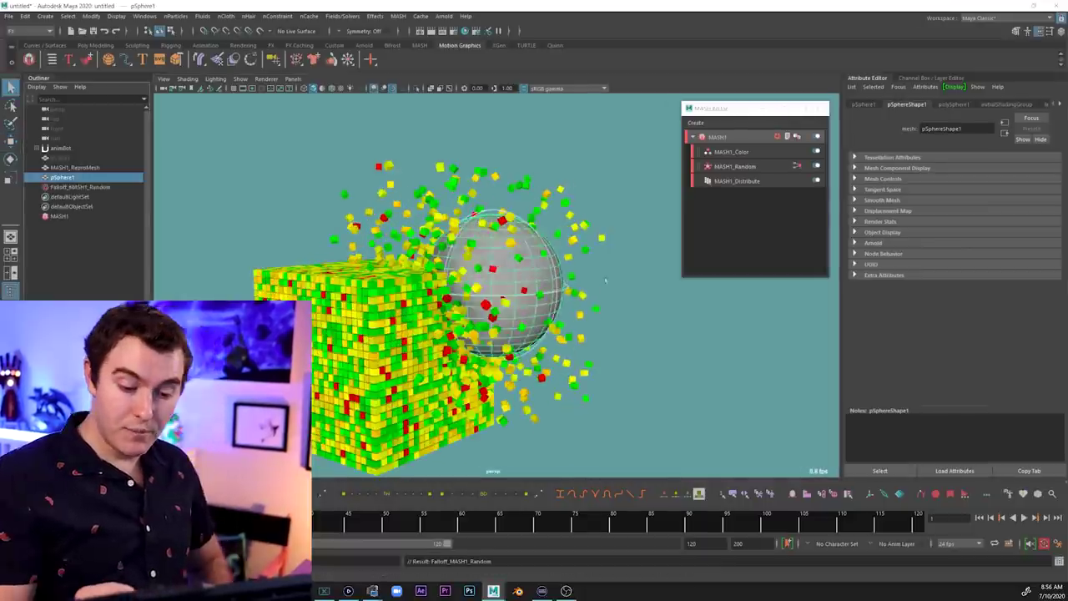
{"action": "key", "text": "Delete"}
Reposition the falloff sphere by itself at the block's upper corner
{"action": "left_click", "coordinate": [524, 219]}
{"action": "key", "text": "w"}
{"action": "left_click_drag", "start_coordinate": [524, 218], "coordinate": [506, 241], "text": "alt"}
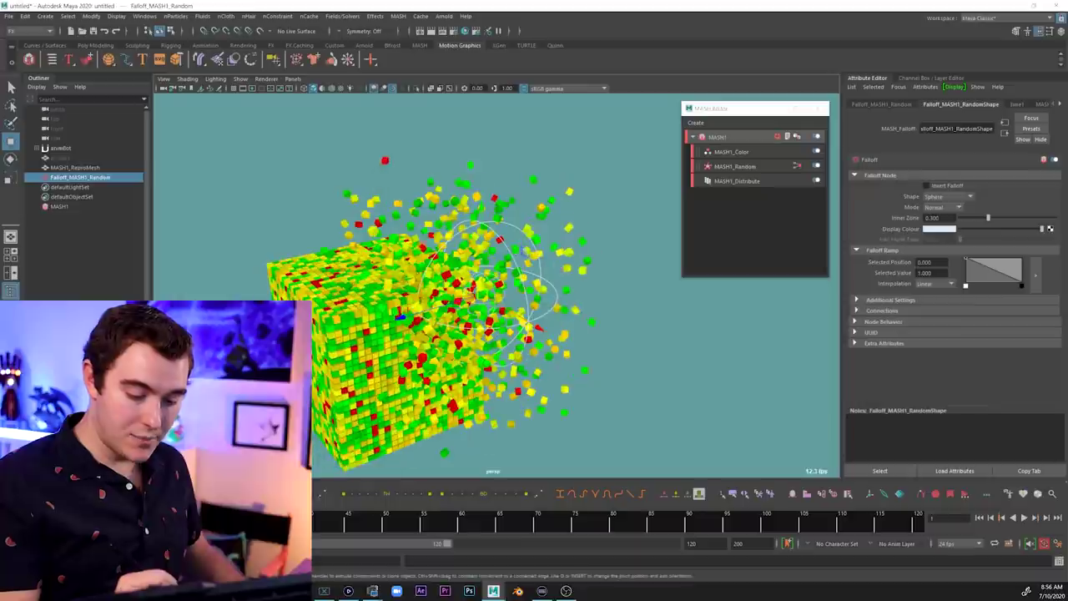
{"action": "middle_click_drag", "start_coordinate": [505, 250], "coordinate": [557, 259]}
{"action": "key", "text": "q"}
{"action": "left_click_drag", "start_coordinate": [557, 259], "coordinate": [531, 271], "text": "alt"}
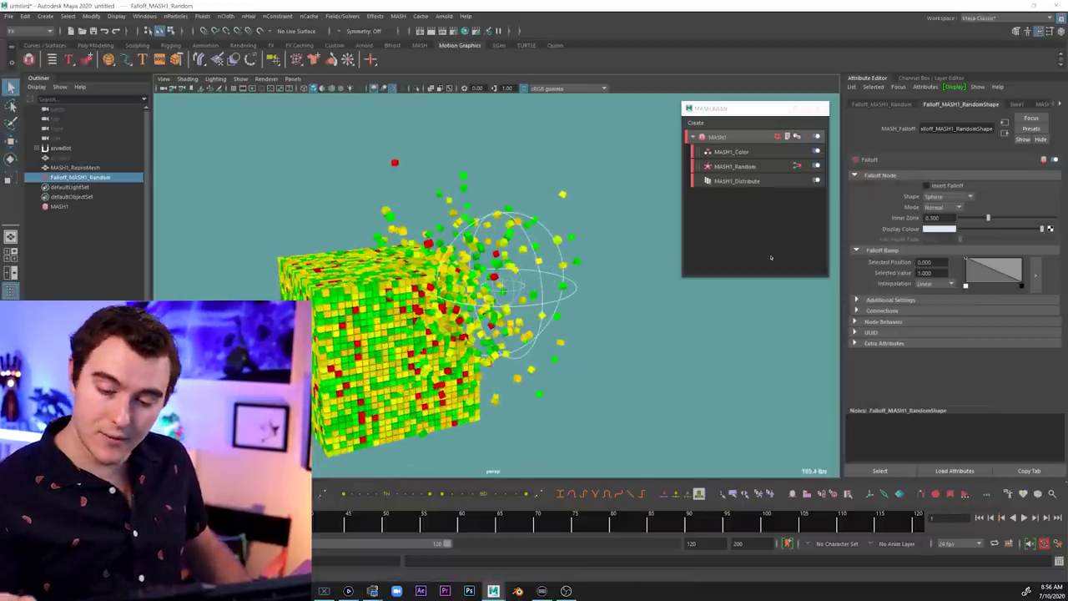
Set the falloff's Shape to Mesh and show its connection settings
{"action": "left_click", "coordinate": [947, 196]}
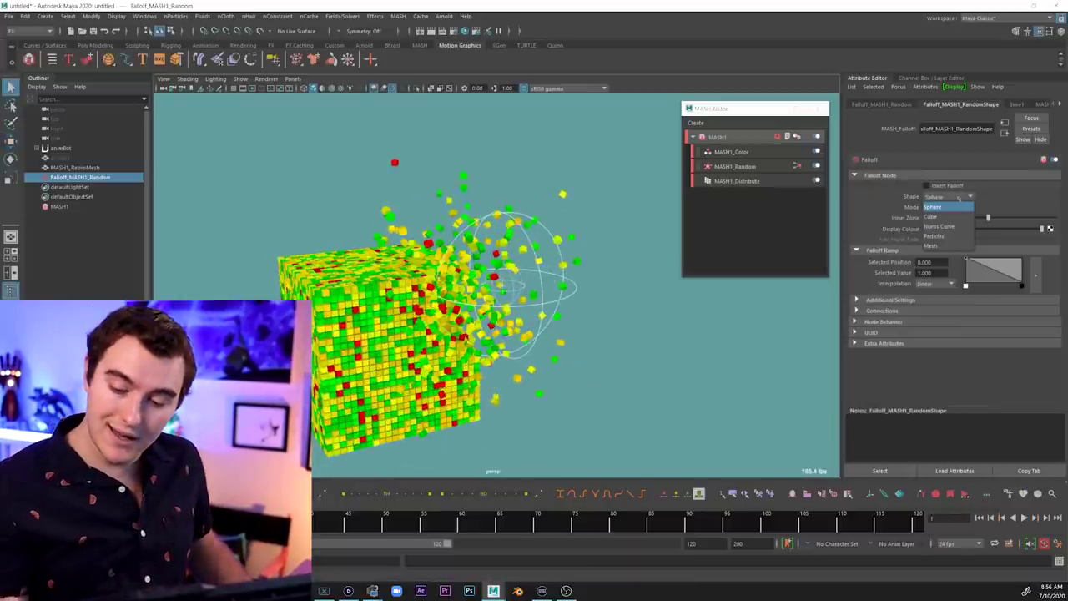
{"action": "left_click", "coordinate": [949, 244]}
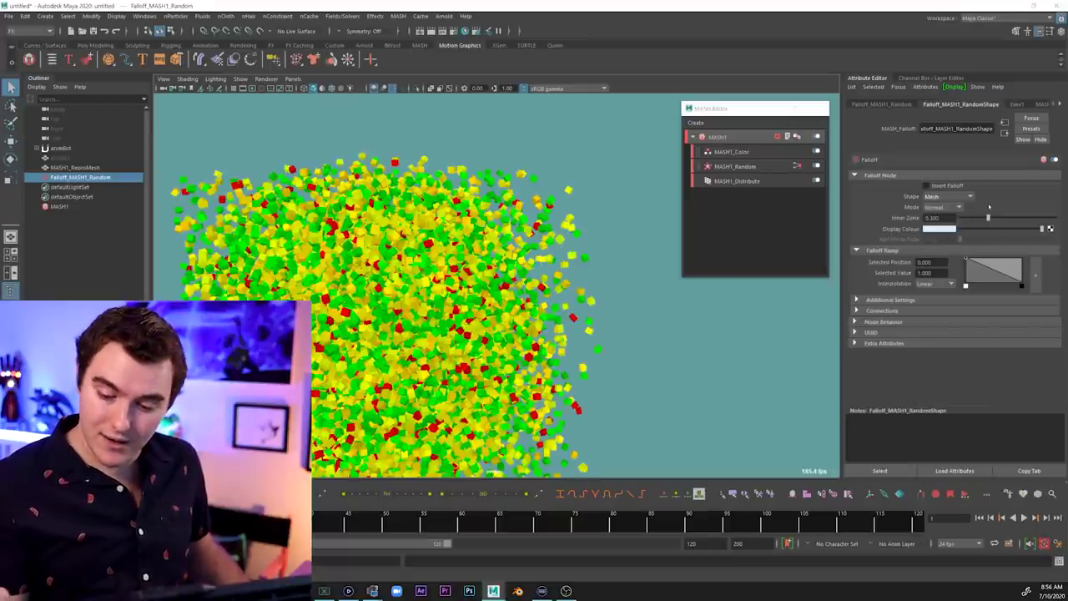
{"action": "key", "text": "ctrl+z"}
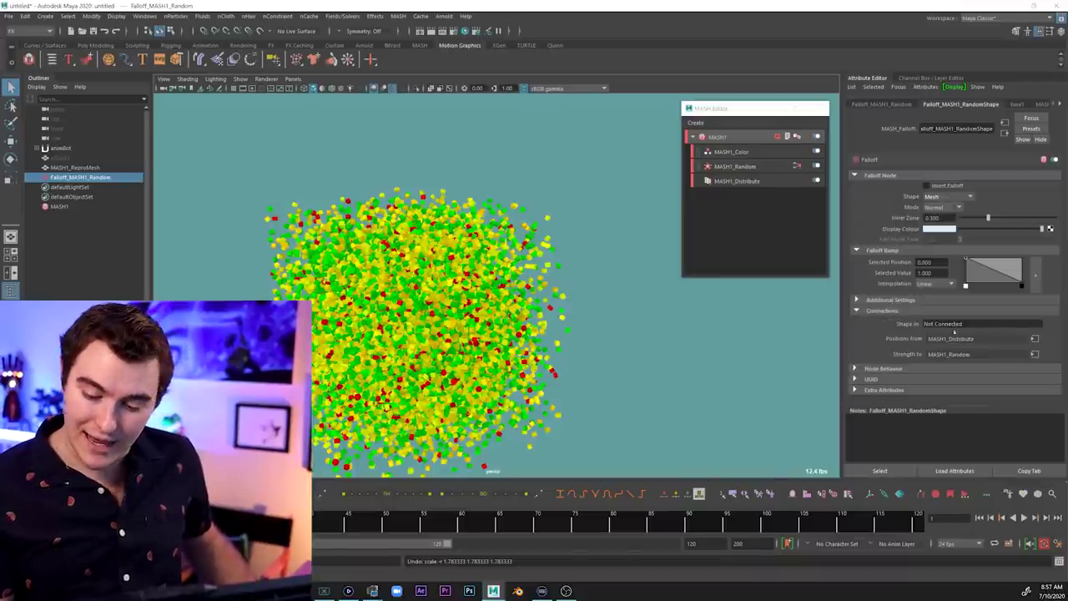
Create a polygon torus and place it tilted beside the block of cubes, clear of its upper corner
{"action": "left_click", "coordinate": [45, 15]}
{"action": "mouse_move", "coordinate": [70, 57]}
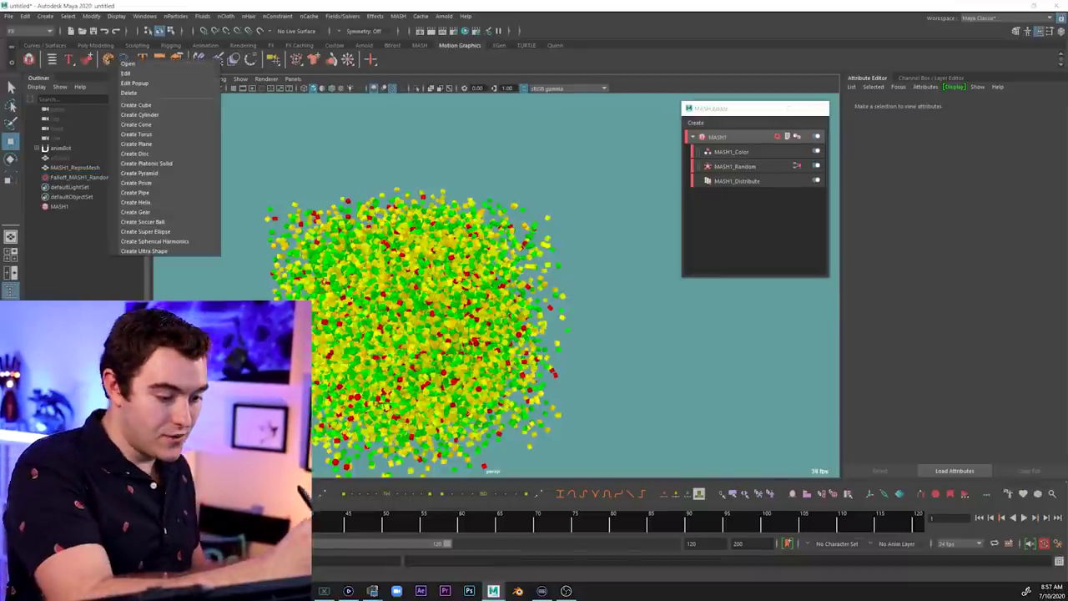
{"action": "left_click", "coordinate": [161, 136]}
{"action": "left_click_drag", "start_coordinate": [414, 367], "coordinate": [599, 297]}
{"action": "key", "text": "r"}
{"action": "key", "text": "e"}
{"action": "key", "text": "q"}
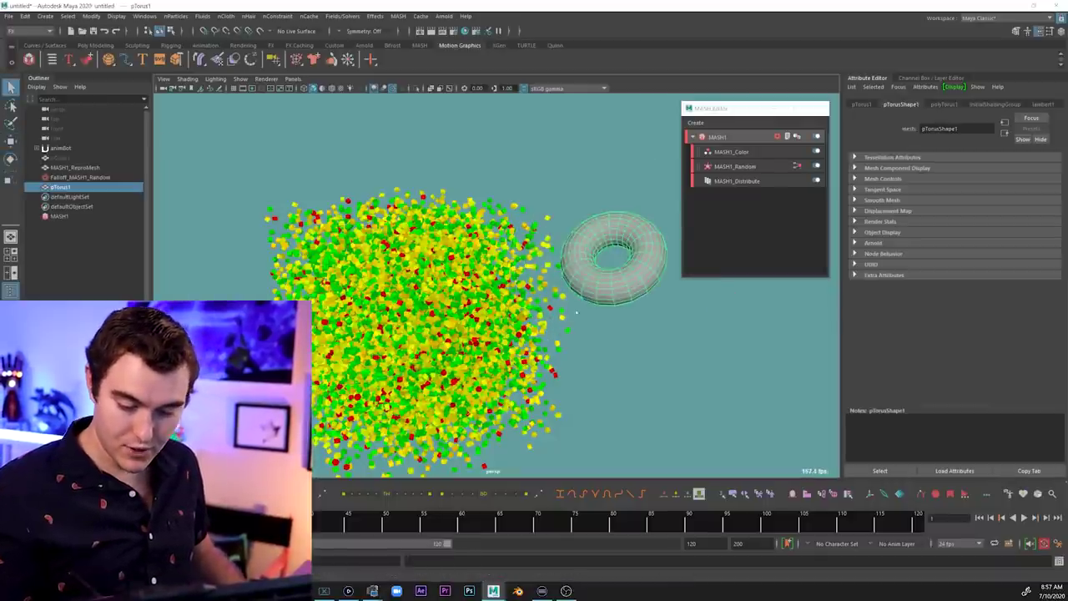
Connect the torus to the falloff's Shape In and move the torus into the block's upper corner
{"action": "left_click", "coordinate": [80, 177]}
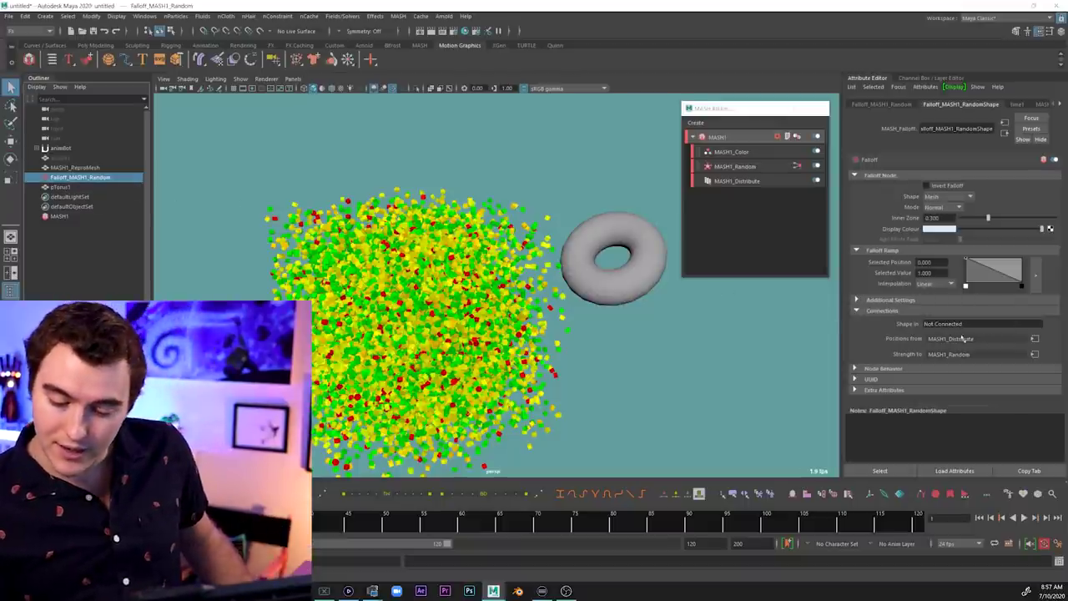
{"action": "middle_click_drag", "start_coordinate": [960, 325], "coordinate": [962, 325]}
{"action": "left_click", "coordinate": [628, 282]}
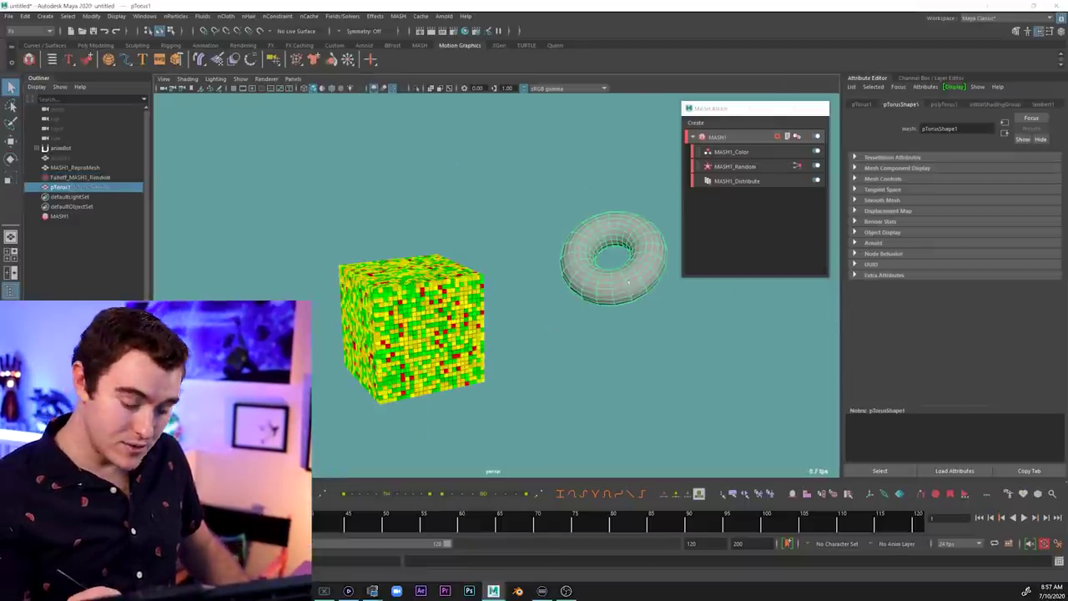
{"action": "key", "text": "w"}
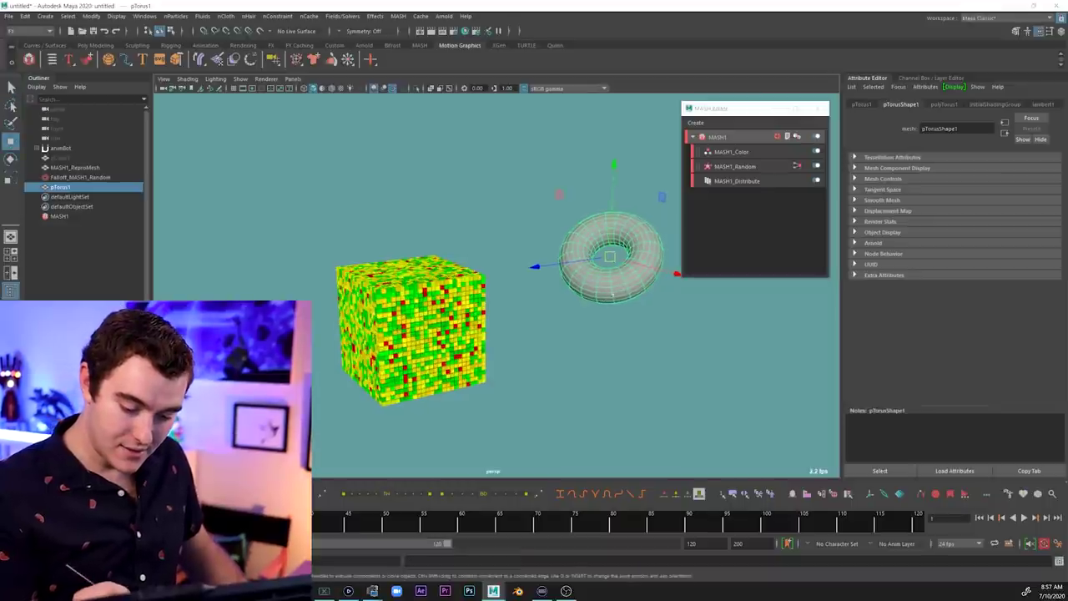
{"action": "left_click_drag", "start_coordinate": [608, 256], "coordinate": [493, 261]}
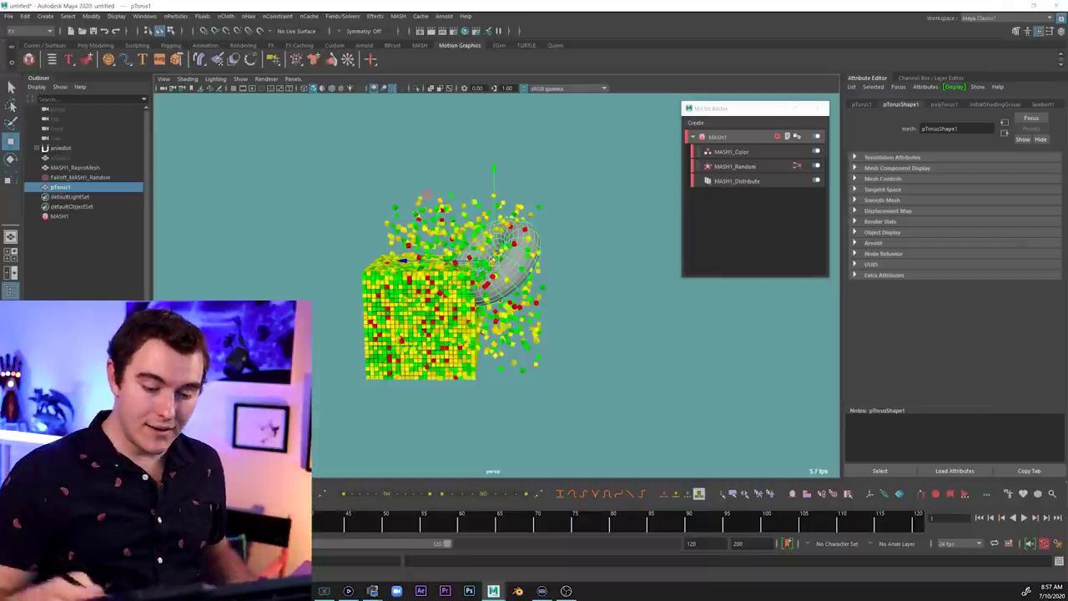
Slightly reduce the falloff's Inner Zone and lower the Random node's Position X to about 2.3
{"action": "left_click", "coordinate": [113, 179]}
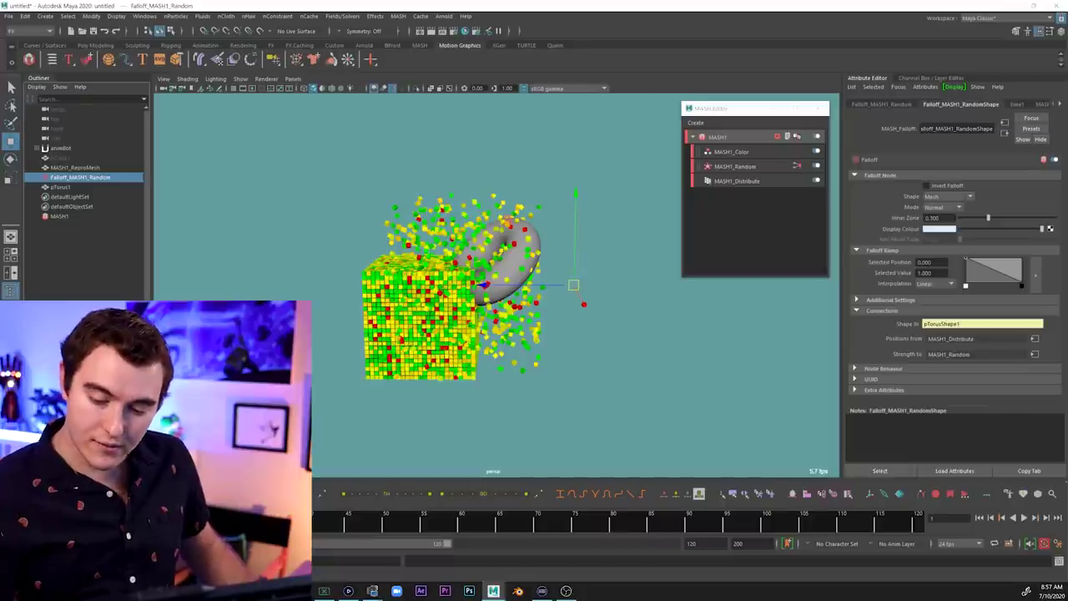
{"action": "mouse_move", "coordinate": [986, 217]}
{"action": "left_mouse_down"}
{"action": "mouse_move", "coordinate": [969, 217]}
{"action": "mouse_move", "coordinate": [982, 217]}
{"action": "left_mouse_up"}
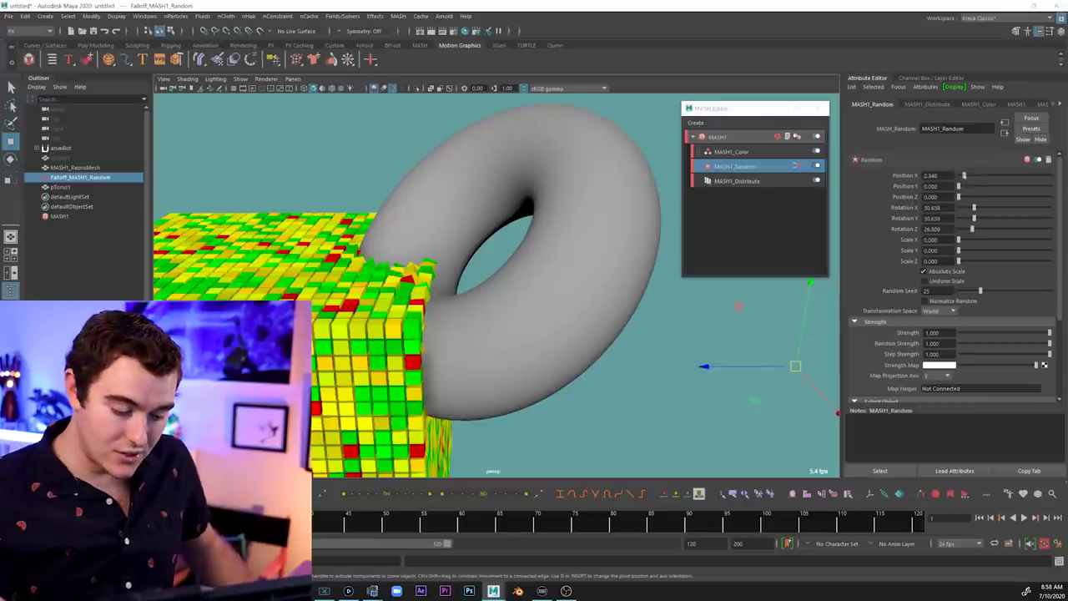
{"action": "left_click_drag", "start_coordinate": [958, 175], "coordinate": [963, 186]}
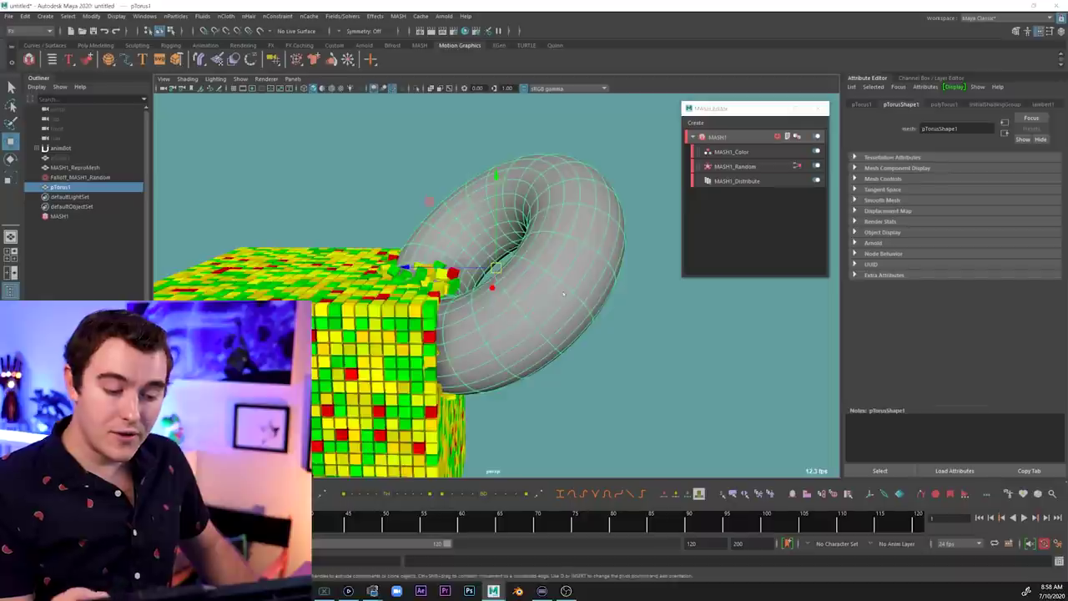
Move the torus deeper into the block so it cuts through the upper front edge
{"action": "left_click_drag", "start_coordinate": [546, 262], "coordinate": [580, 260], "text": "alt"}
{"action": "scroll", "coordinate": [580, 261], "scroll_direction": "down", "scroll_amount": 2}
{"action": "left_click_drag", "start_coordinate": [487, 268], "coordinate": [417, 322]}
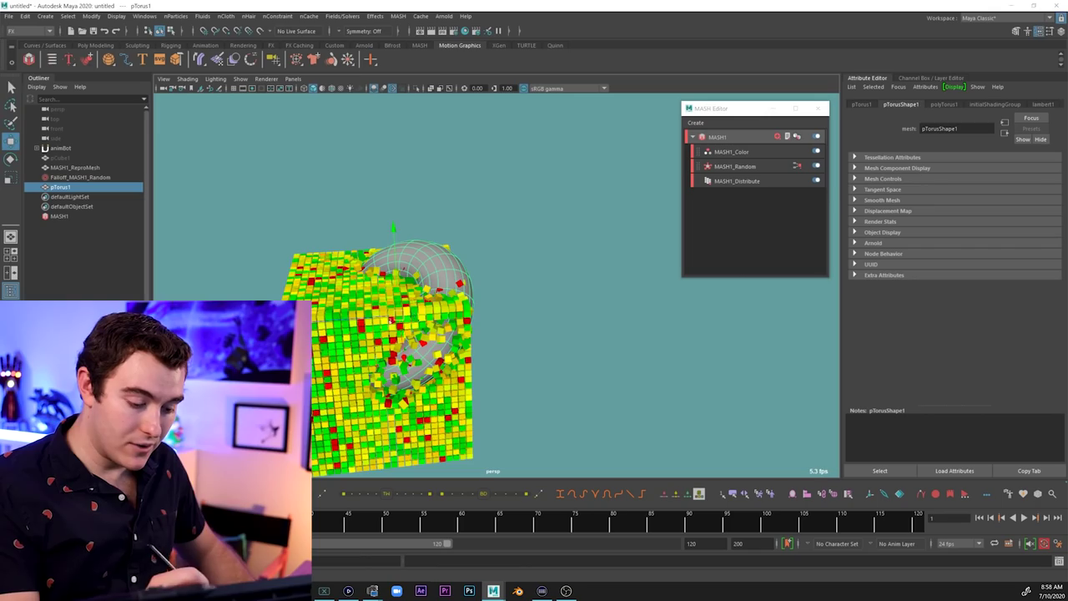
{"action": "right_click_drag", "start_coordinate": [392, 336], "coordinate": [508, 312], "text": "alt"}
{"action": "left_click_drag", "start_coordinate": [508, 312], "coordinate": [676, 296], "text": "alt"}
{"action": "right_click_drag", "start_coordinate": [534, 317], "coordinate": [634, 317], "text": "alt"}
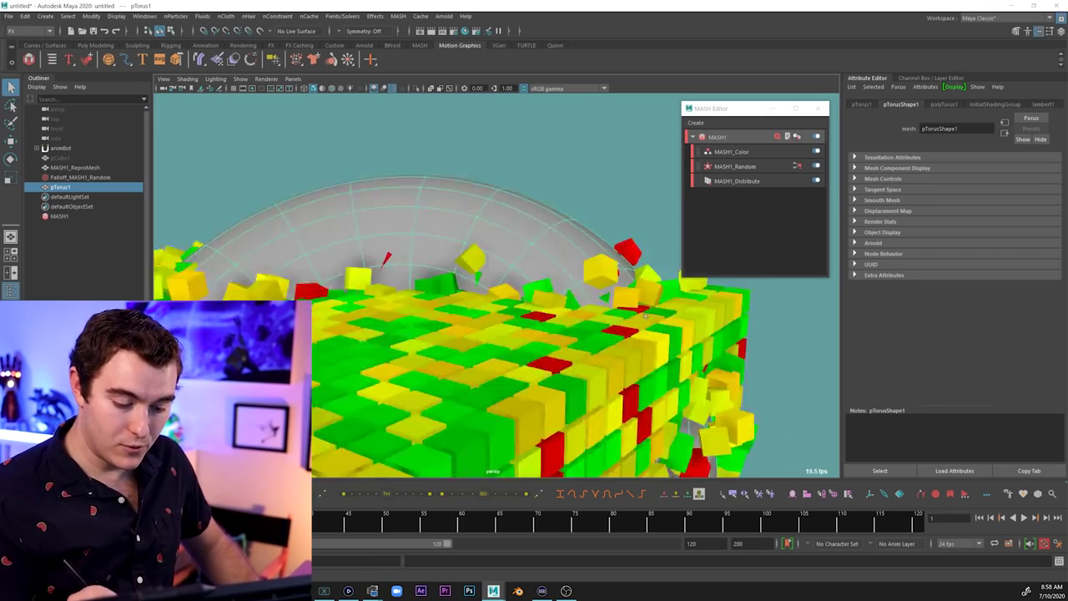
{"action": "left_click_drag", "start_coordinate": [634, 317], "coordinate": [607, 342], "text": "alt"}
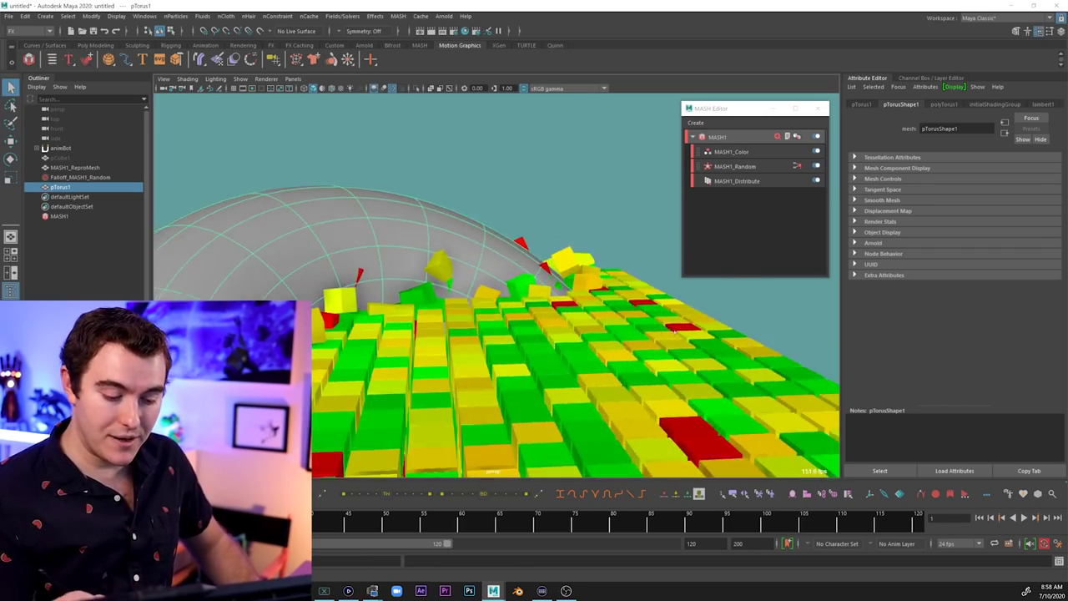
{"action": "middle_click_drag", "start_coordinate": [607, 342], "coordinate": [662, 329], "text": "alt"}
{"action": "left_click_drag", "start_coordinate": [662, 329], "coordinate": [426, 348], "text": "alt"}
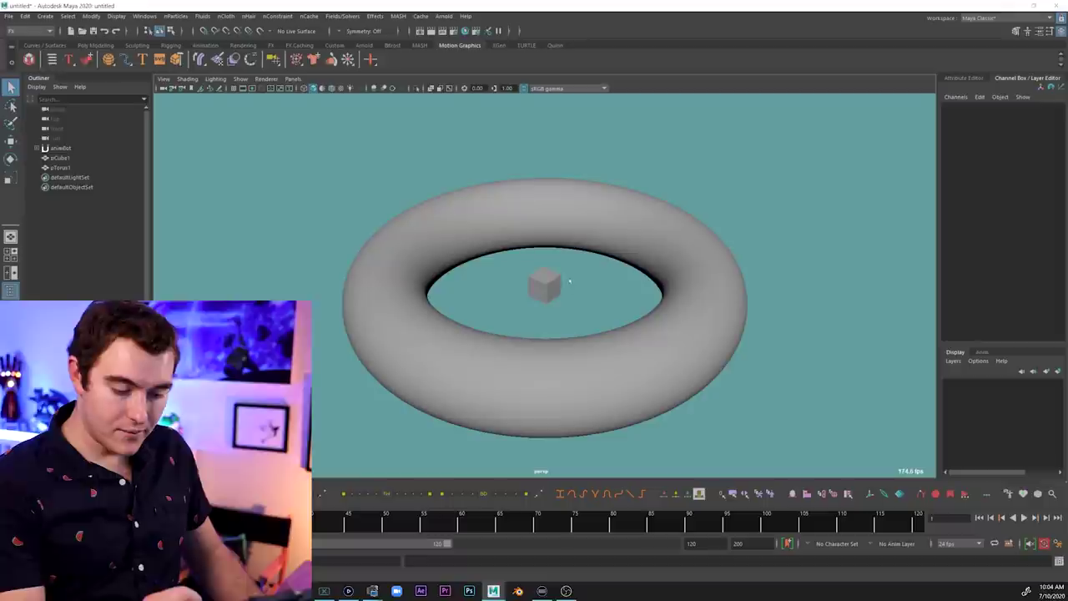
Create a MASH network from the small cube in the centre of the torus
{"action": "left_click", "coordinate": [542, 292]}
{"action": "left_click", "coordinate": [29, 59]}
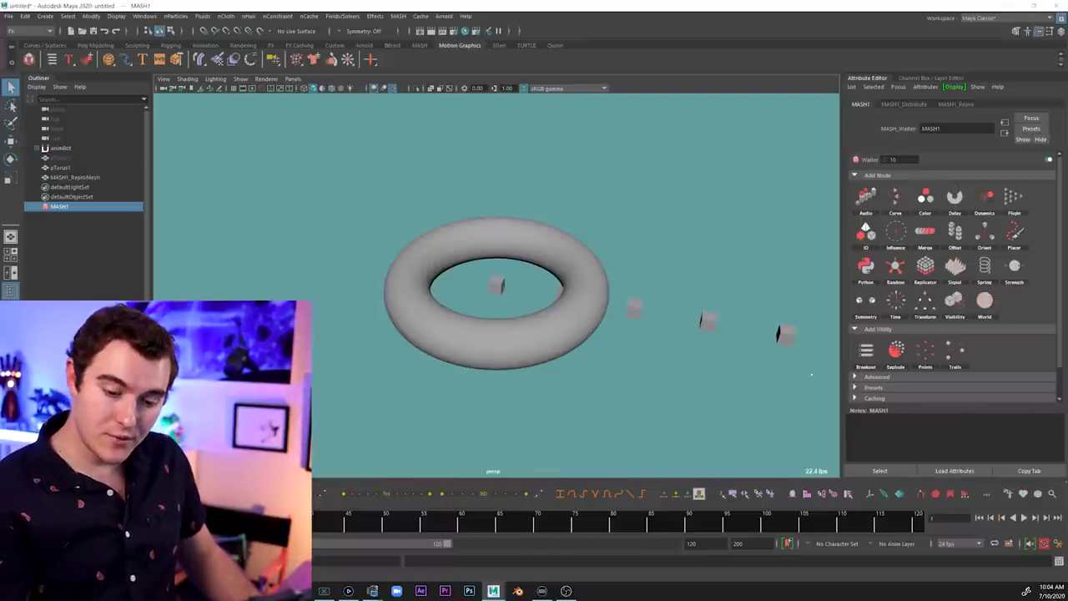
{"action": "scroll", "coordinate": [669, 348], "scroll_direction": "down", "scroll_amount": 2}
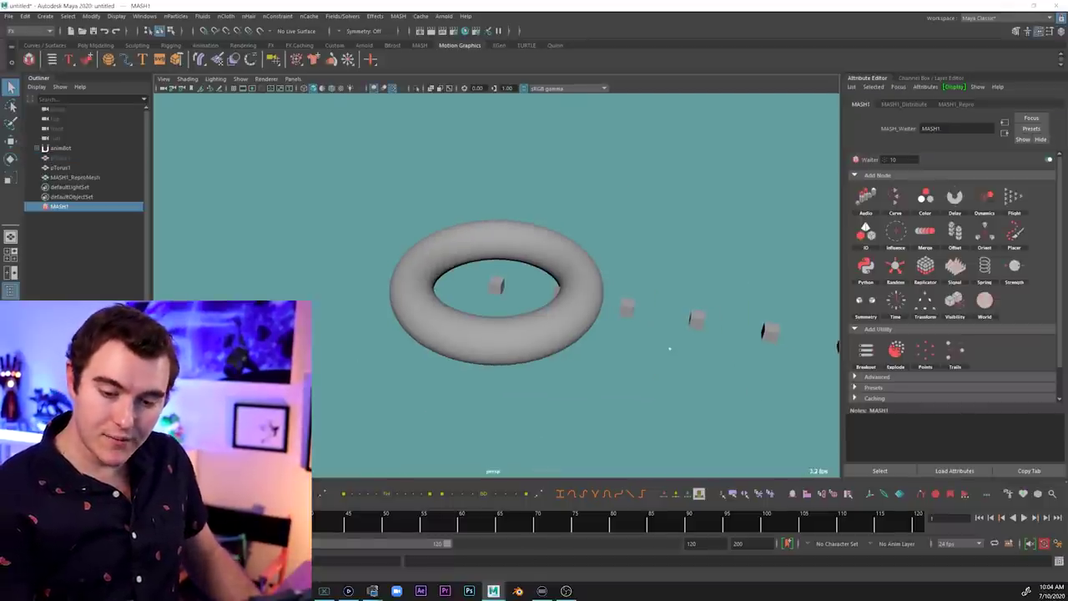
Set the Distribution Type to Mesh with pTorus1 as Input Mesh, and raise the Number of Points to 100
{"action": "left_click", "coordinate": [904, 103]}
{"action": "left_click", "coordinate": [956, 187]}
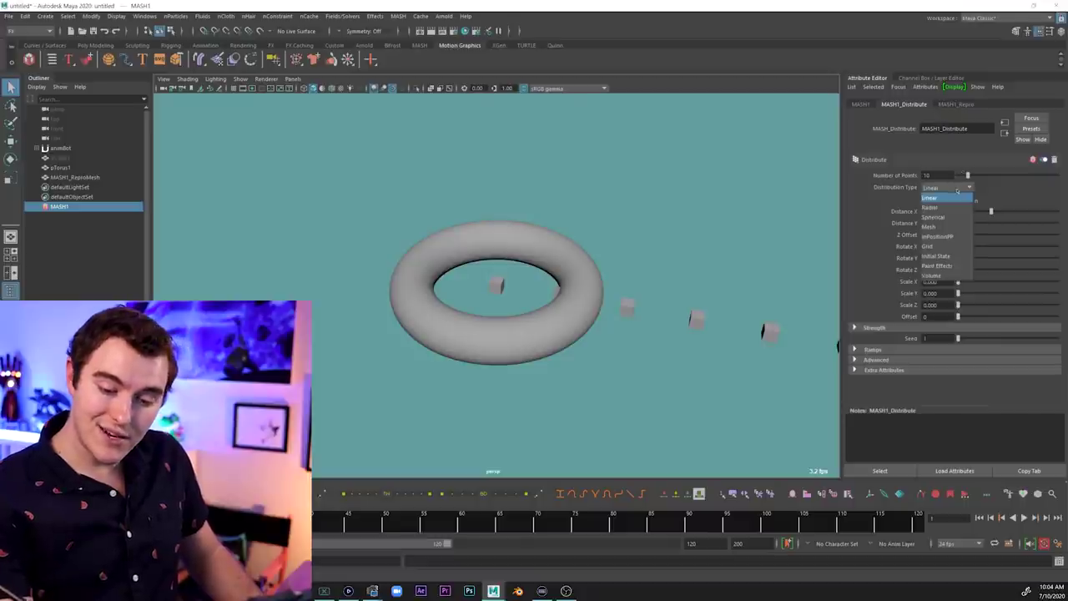
{"action": "left_click", "coordinate": [929, 226]}
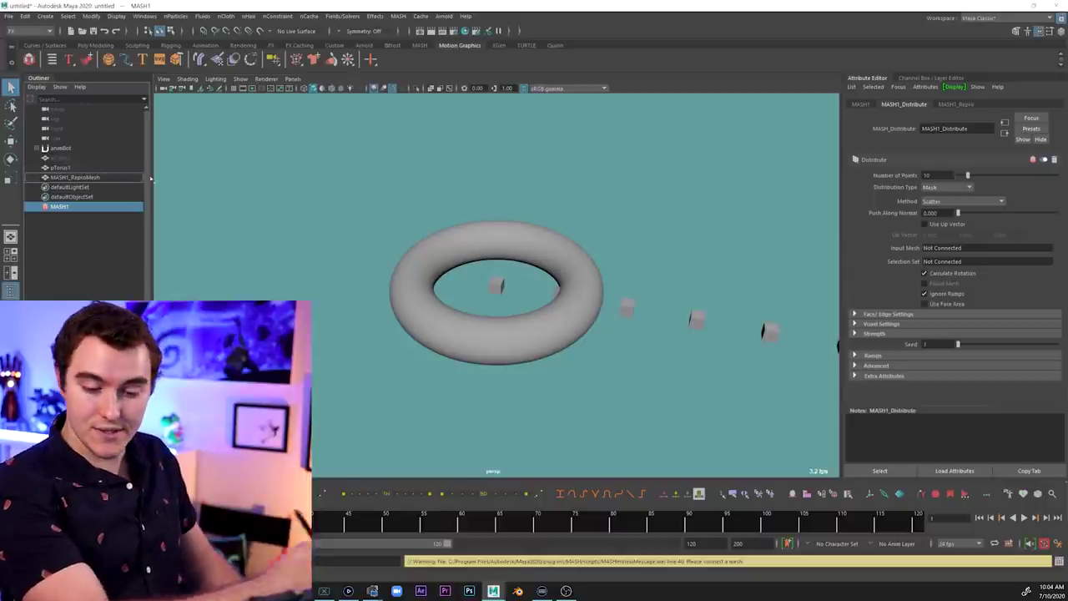
{"action": "middle_click_drag", "start_coordinate": [952, 249], "coordinate": [952, 249]}
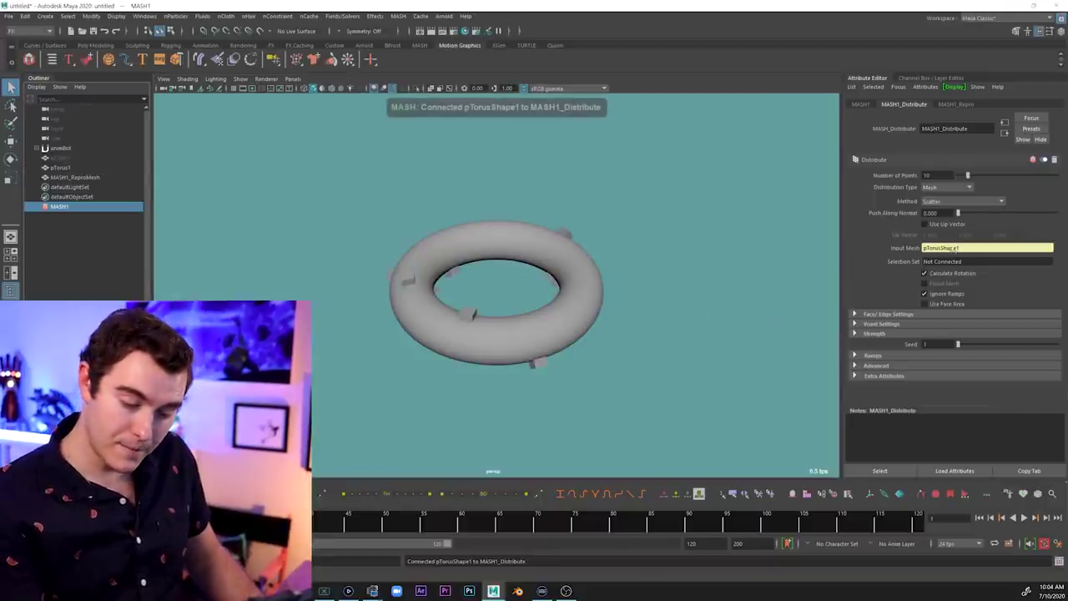
{"action": "right_click_drag", "start_coordinate": [501, 344], "coordinate": [691, 345], "text": "alt"}
{"action": "left_click_drag", "start_coordinate": [691, 345], "coordinate": [660, 322], "text": "alt"}
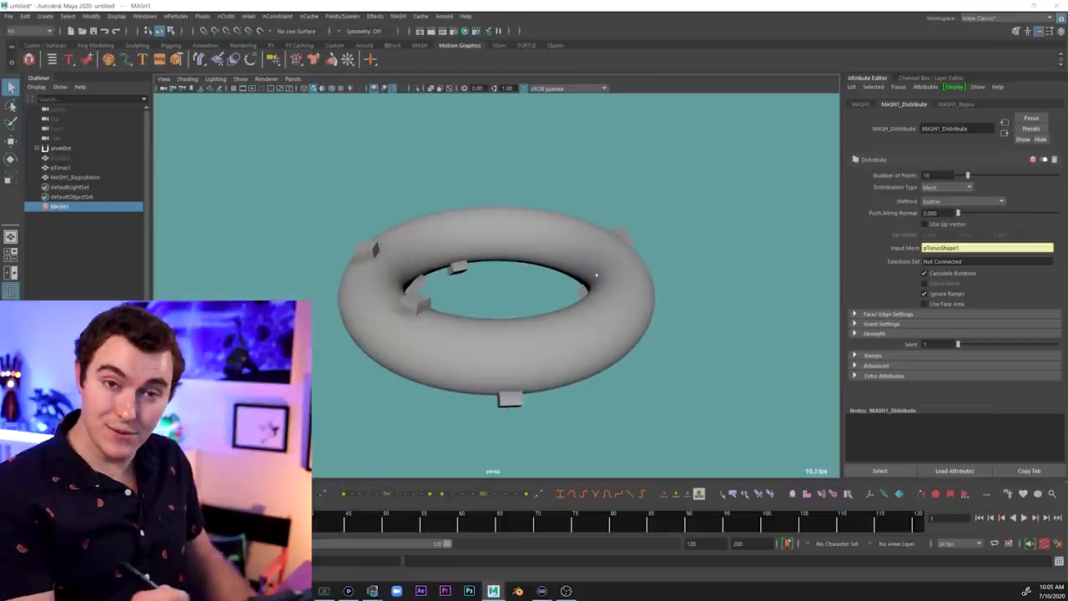
{"action": "left_click_drag", "start_coordinate": [980, 175], "coordinate": [1058, 171]}
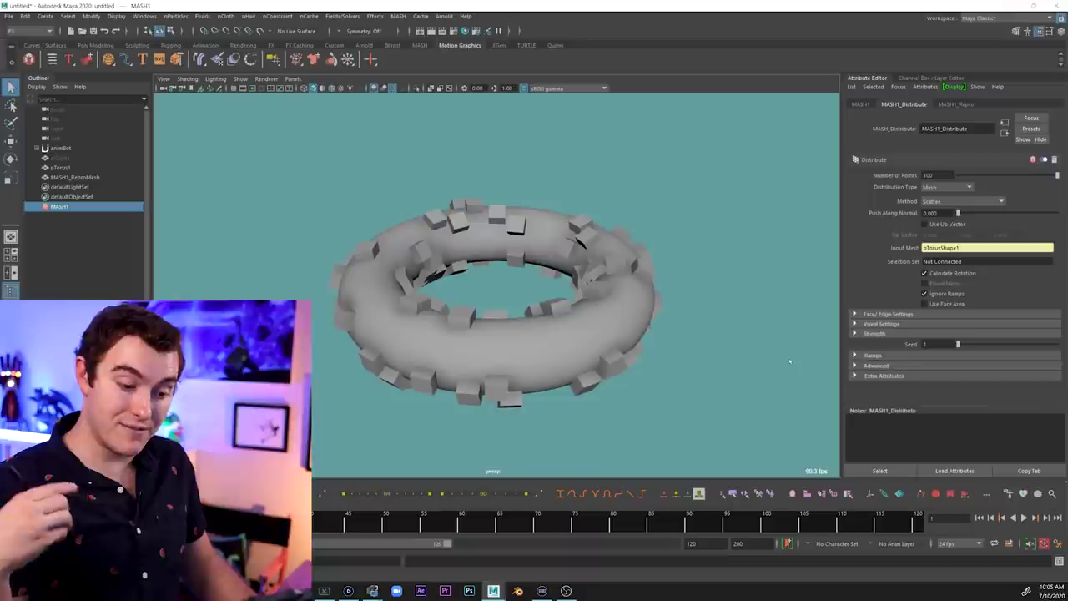
Raise the torus slightly, tilt it toward the view and scale it up a little
{"action": "right_click_drag", "start_coordinate": [790, 361], "coordinate": [615, 329], "text": "alt"}
{"action": "left_click", "coordinate": [559, 327]}
{"action": "key", "text": "w"}
{"action": "left_click_drag", "start_coordinate": [498, 285], "coordinate": [503, 263]}
{"action": "key", "text": "e"}
{"action": "left_click_drag", "start_coordinate": [503, 264], "coordinate": [873, 182]}
{"action": "key", "text": "r"}
{"action": "scroll", "coordinate": [821, 178], "scroll_direction": "down", "scroll_amount": 6}
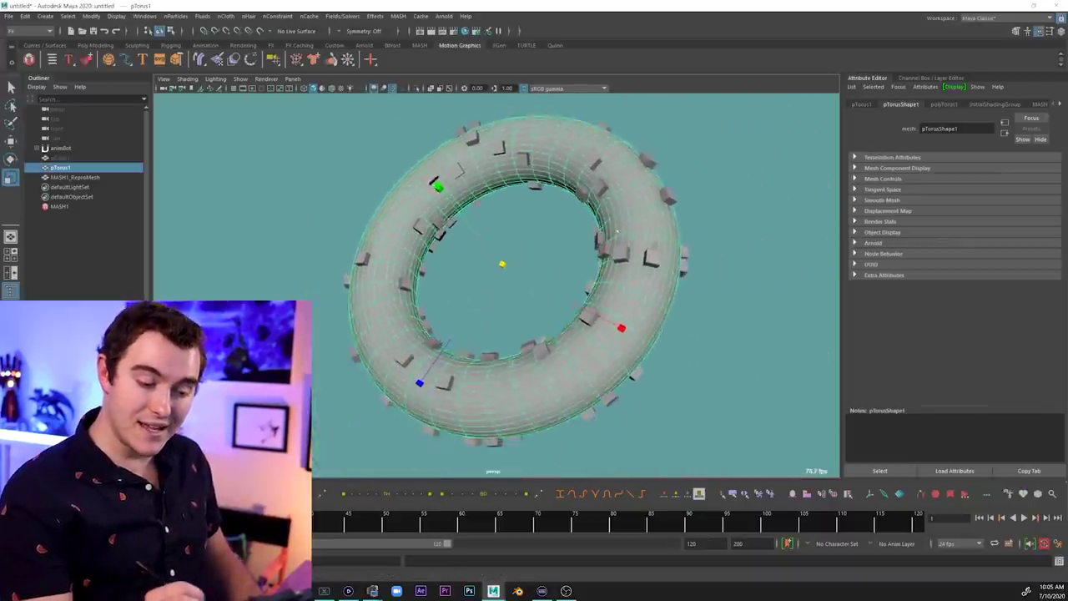
{"action": "scroll", "coordinate": [820, 178], "scroll_direction": "up", "scroll_amount": 6}
{"action": "left_click_drag", "start_coordinate": [821, 178], "coordinate": [625, 256]}
{"action": "key", "text": "q"}
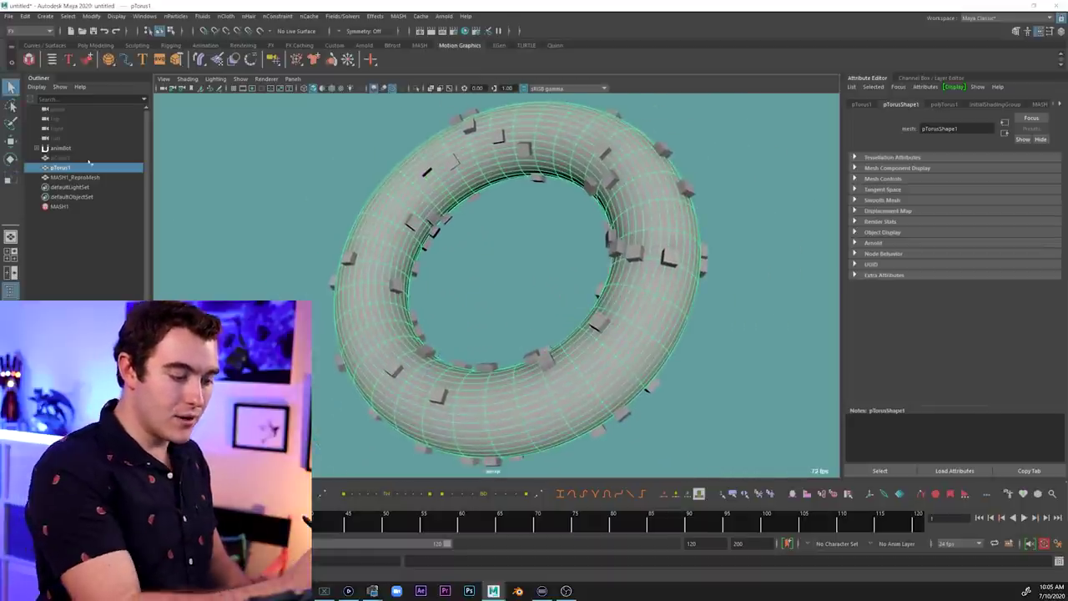
Set the Distribute node's Number of Points to 1000
{"action": "left_click", "coordinate": [93, 206]}
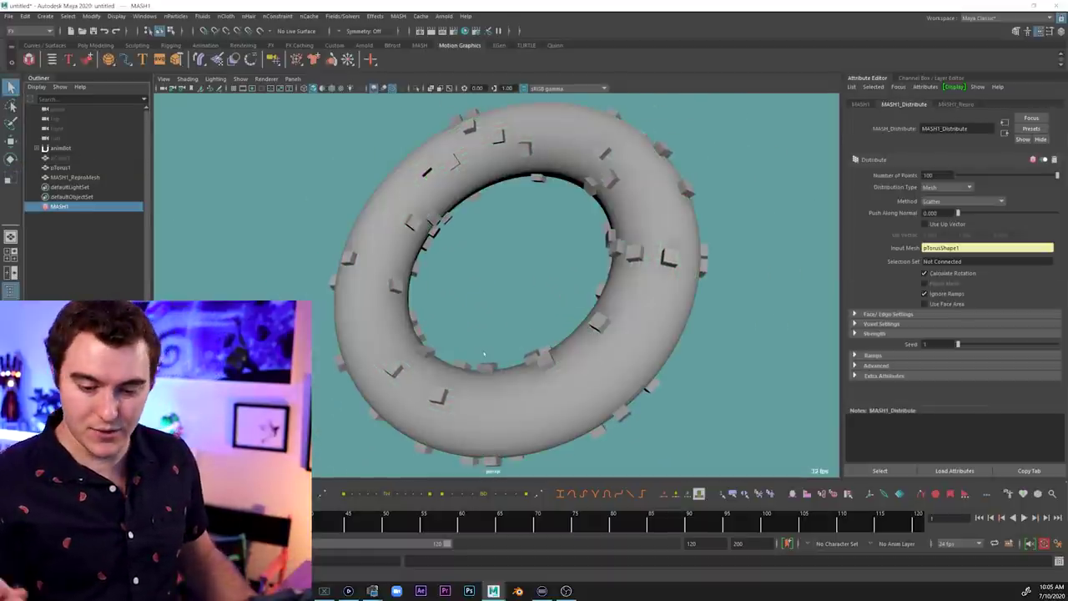
{"action": "scroll", "coordinate": [685, 348], "scroll_direction": "down", "scroll_amount": 2}
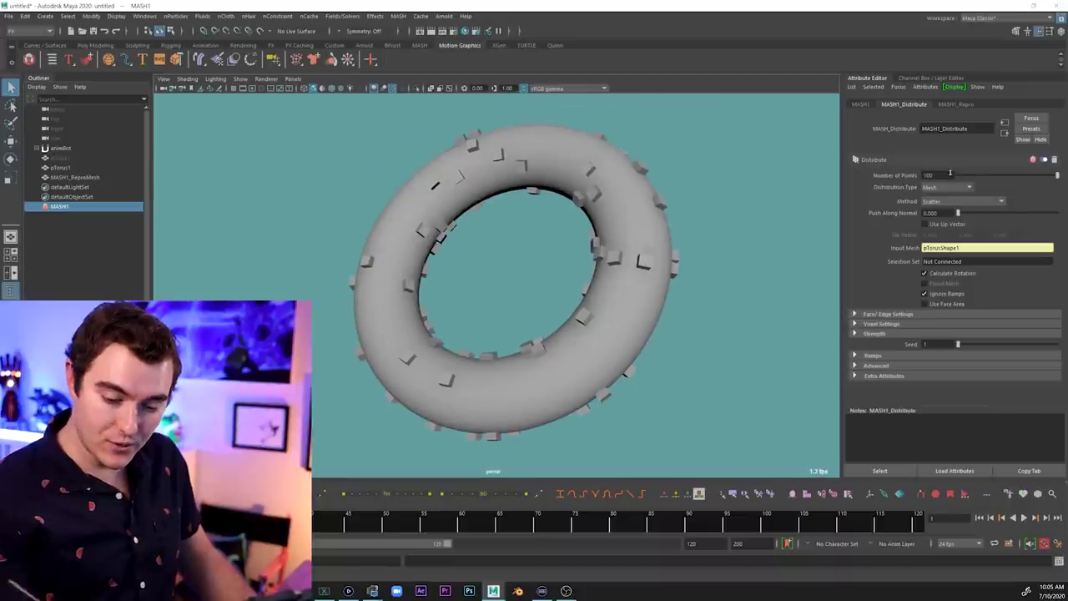
{"action": "type", "text": "0"}
{"action": "key", "text": "Return"}
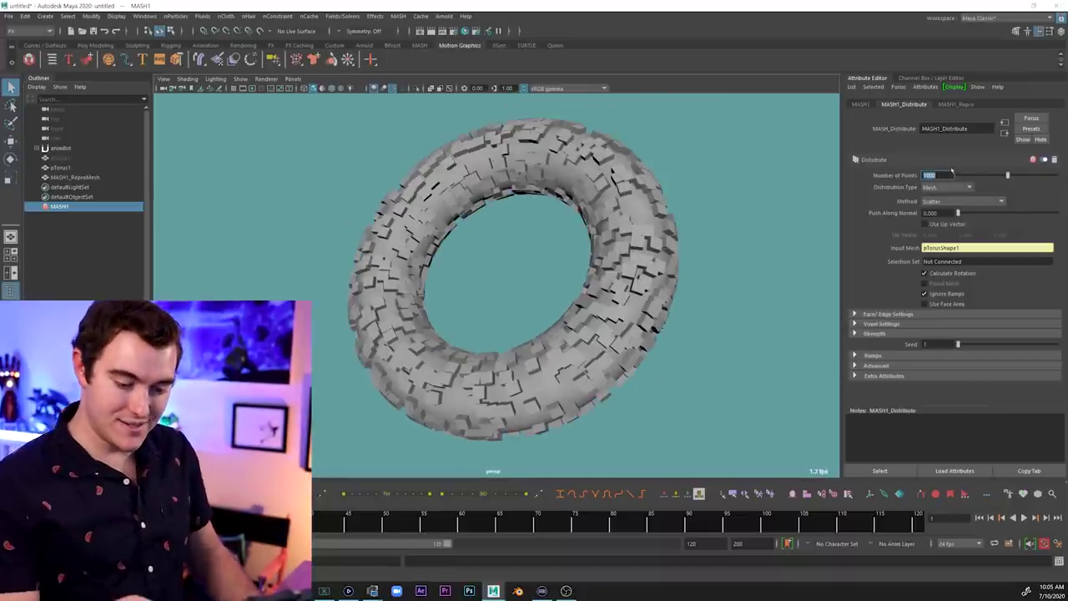
{"action": "left_click_drag", "start_coordinate": [625, 371], "coordinate": [621, 338], "text": "alt"}
{"action": "left_click_drag", "start_coordinate": [750, 319], "coordinate": [662, 328], "text": "alt"}
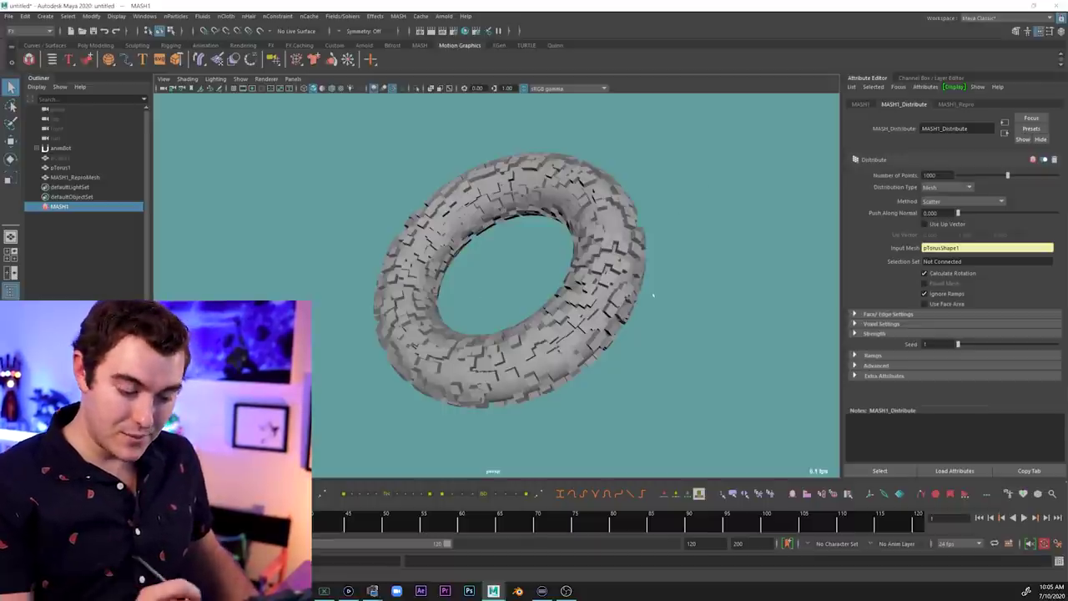
{"action": "right_click_drag", "start_coordinate": [653, 295], "coordinate": [702, 280], "text": "alt"}
Try lower Random Strength values on the Distribute node and restore the setting to 1.000
{"action": "left_click", "coordinate": [874, 332]}
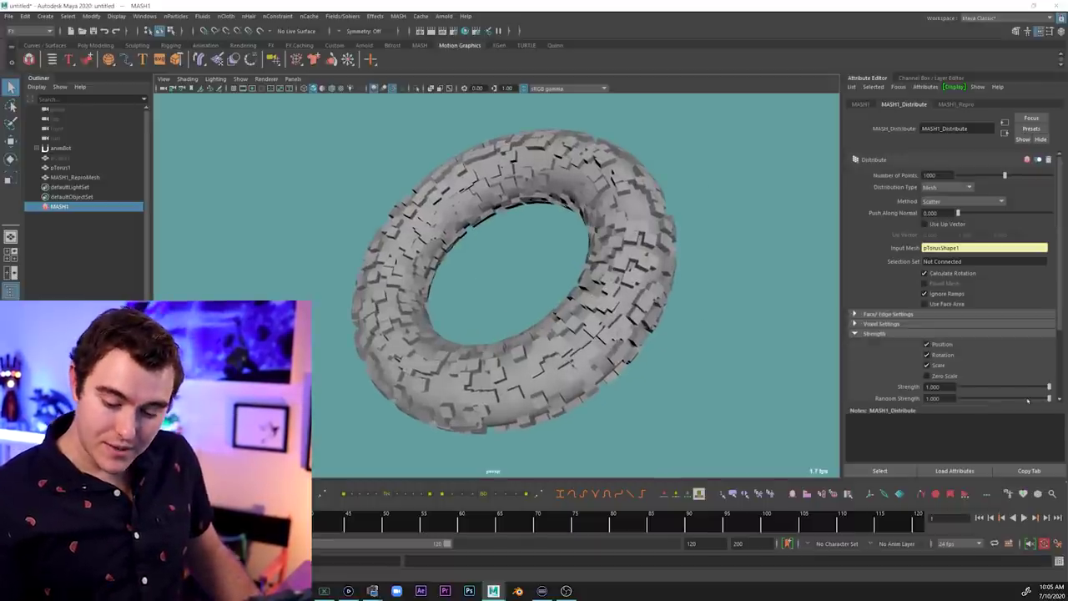
{"action": "scroll", "coordinate": [667, 422], "scroll_direction": "down", "scroll_amount": 1}
{"action": "left_click_drag", "start_coordinate": [1046, 399], "coordinate": [1002, 404]}
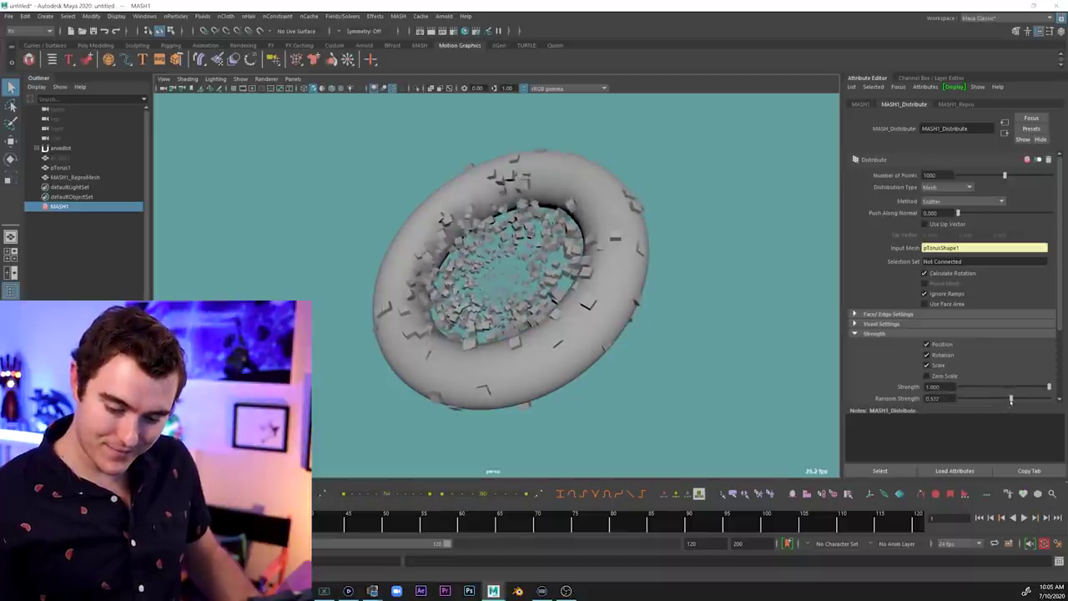
{"action": "mouse_move", "coordinate": [1010, 402]}
{"action": "left_mouse_down"}
{"action": "mouse_move", "coordinate": [963, 401]}
{"action": "mouse_move", "coordinate": [991, 401]}
{"action": "left_mouse_up"}
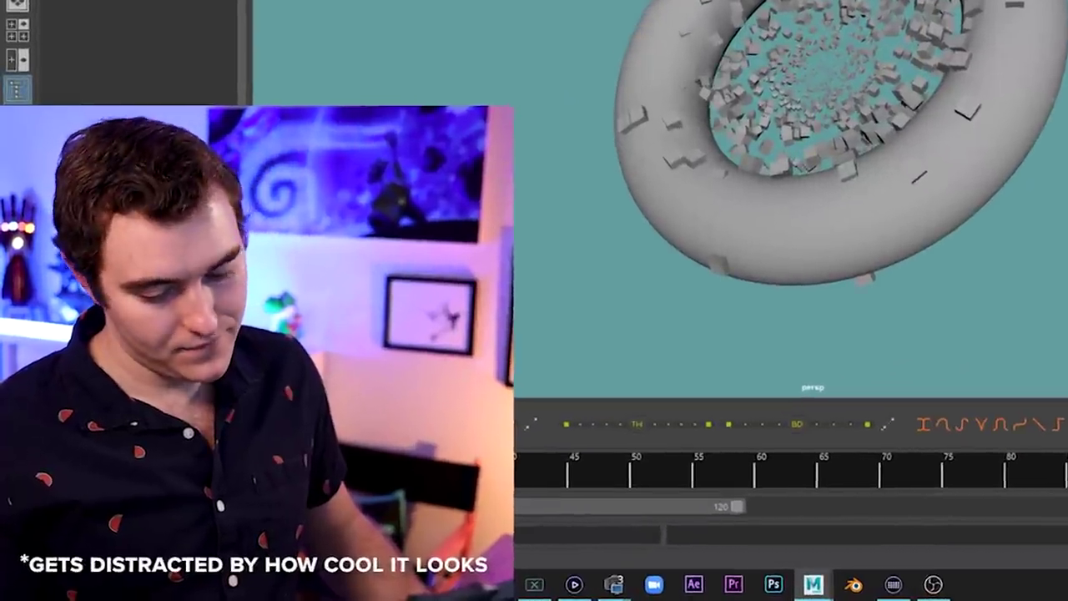
{"action": "left_click_drag", "start_coordinate": [1006, 400], "coordinate": [1065, 401]}
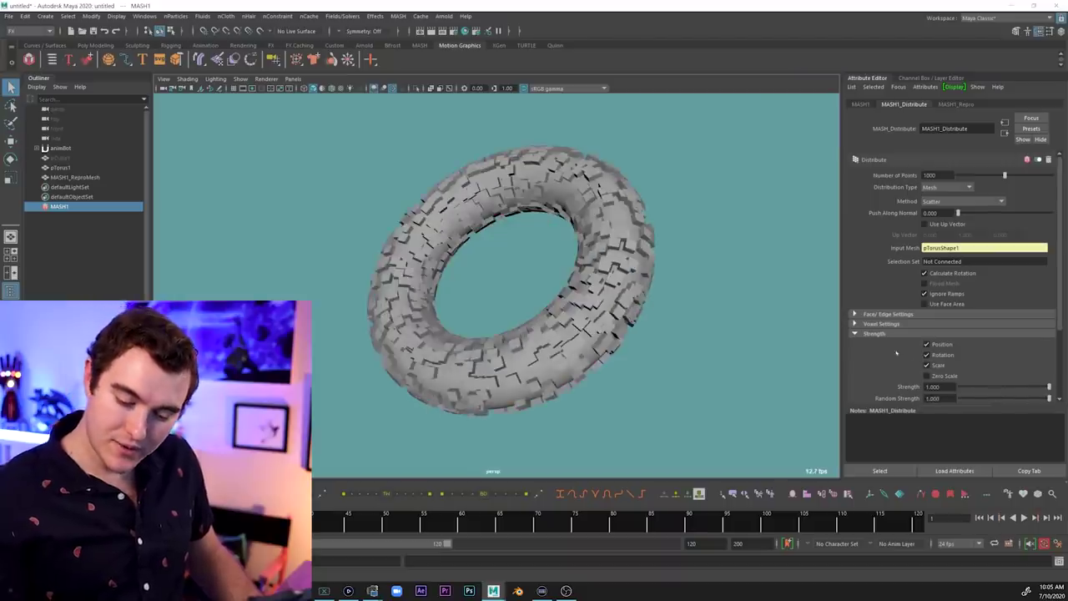
Try the Vertex distribution method and vary the Step Strength to reveal the cubes along the torus
{"action": "left_click", "coordinate": [953, 200]}
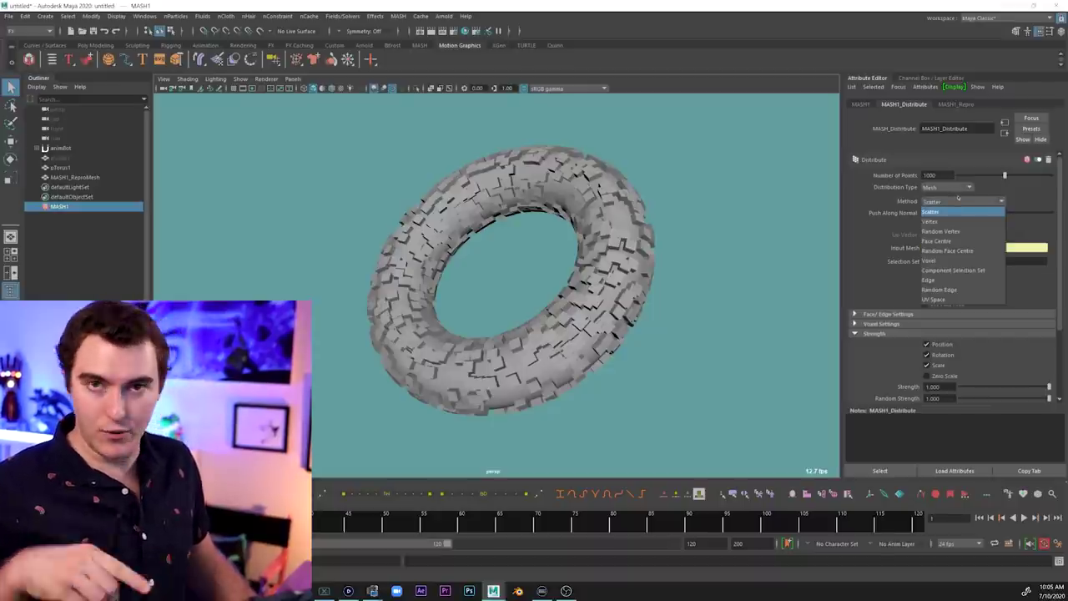
{"action": "left_click", "coordinate": [956, 220]}
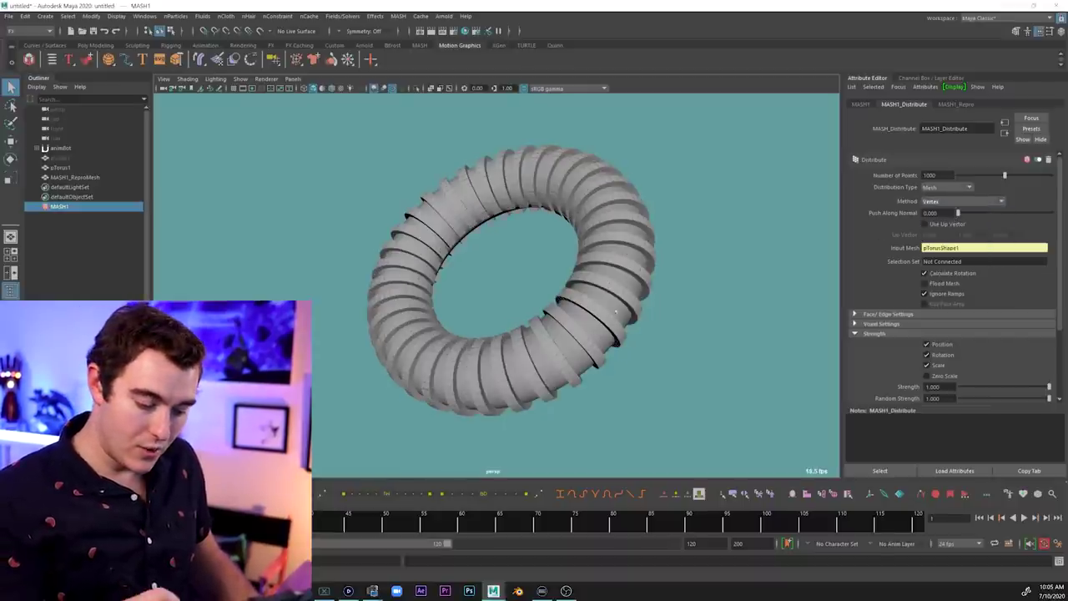
{"action": "left_click_drag", "start_coordinate": [616, 311], "coordinate": [567, 254], "text": "alt"}
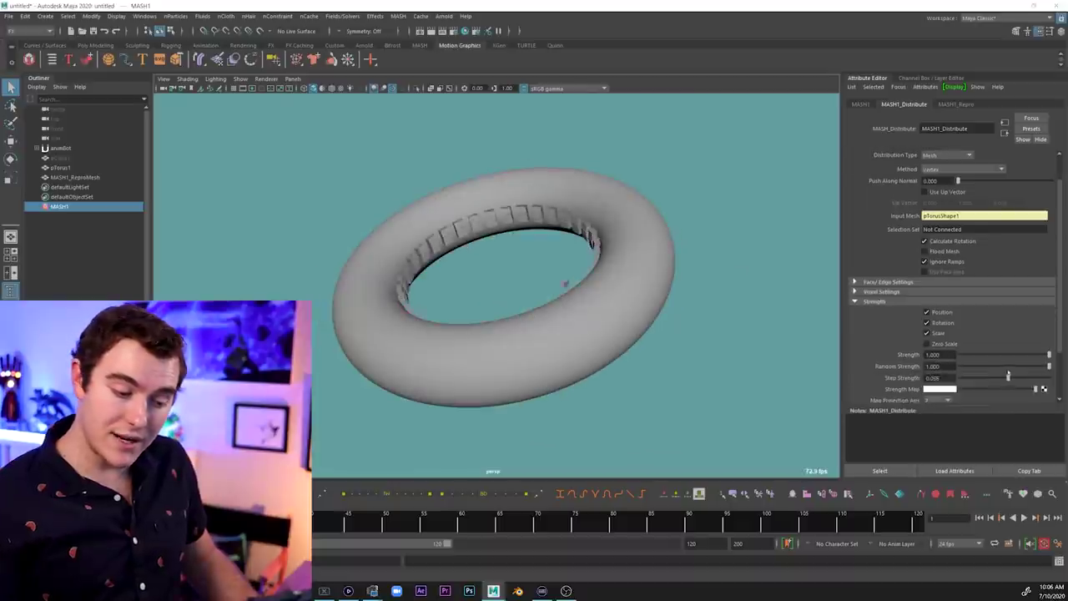
{"action": "left_click_drag", "start_coordinate": [1007, 376], "coordinate": [1040, 375]}
{"action": "scroll", "coordinate": [984, 250], "scroll_direction": "up", "scroll_amount": 1}
Set the Distribute node's Method to Voxel
{"action": "left_click", "coordinate": [970, 201]}
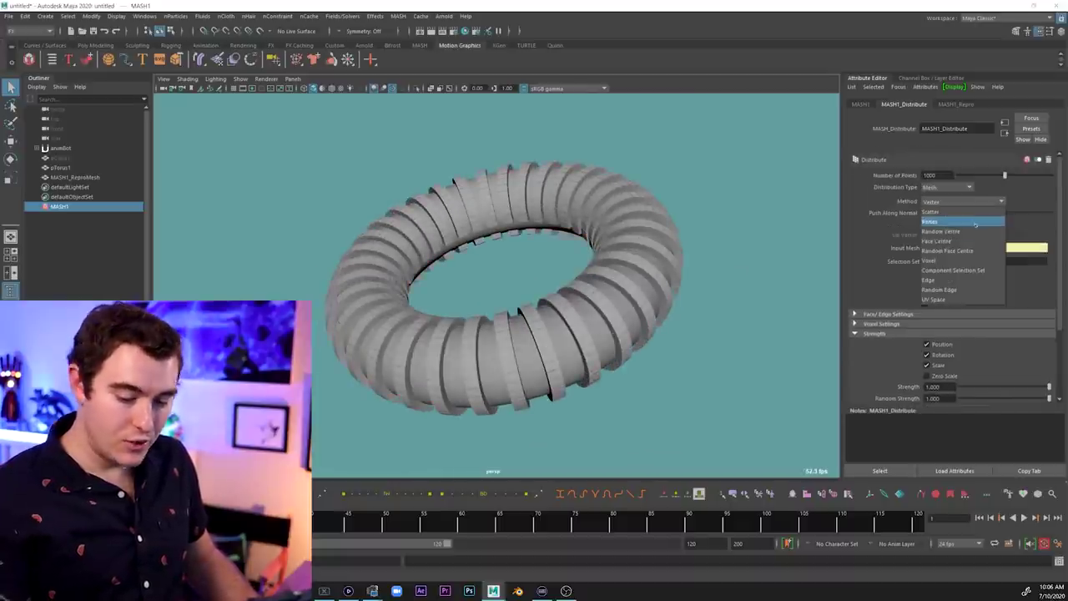
{"action": "left_click", "coordinate": [928, 260]}
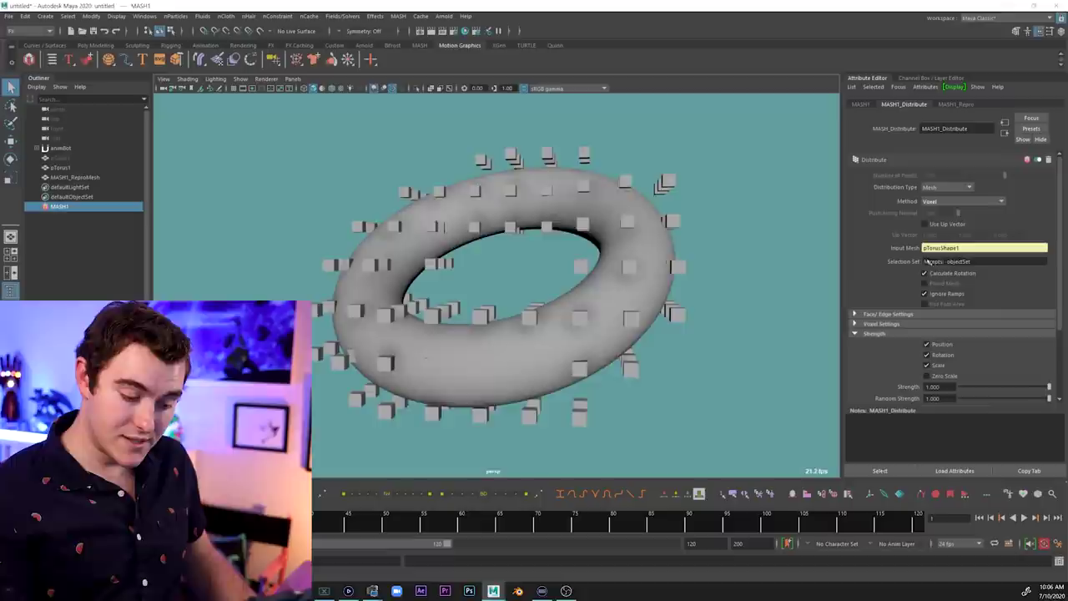
Scale the torus up uniformly in several passes until the voxel-distributed cubes densely cover its surface
{"action": "mouse_move", "coordinate": [734, 284]}
{"action": "left_mouse_down", "text": "alt"}
{"action": "mouse_move", "coordinate": [777, 329]}
{"action": "mouse_move", "coordinate": [726, 301]}
{"action": "left_mouse_up", "text": "alt"}
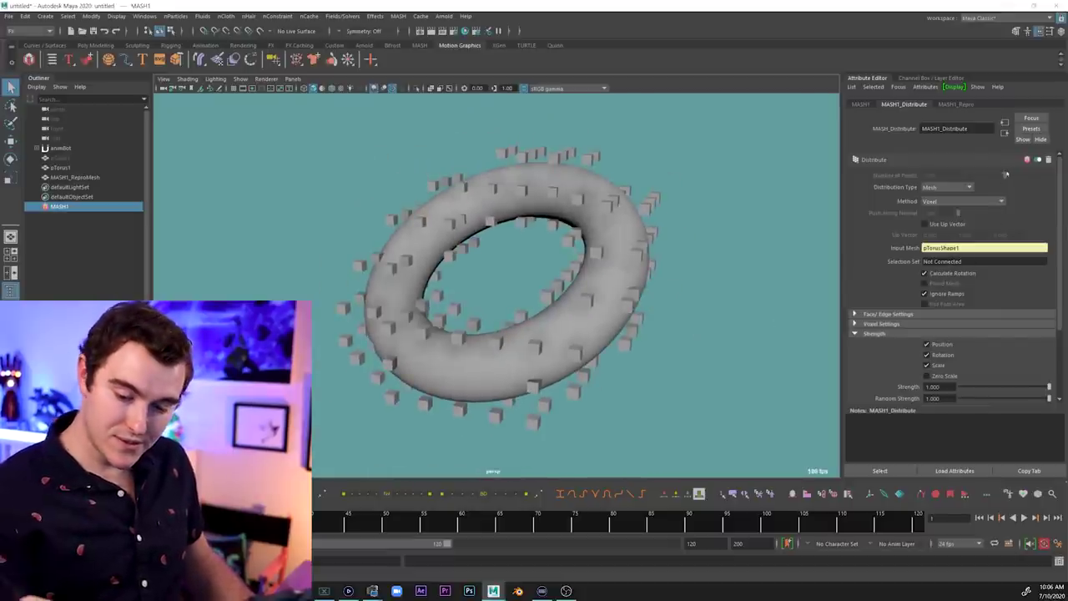
{"action": "left_click_drag", "start_coordinate": [498, 272], "coordinate": [574, 273]}
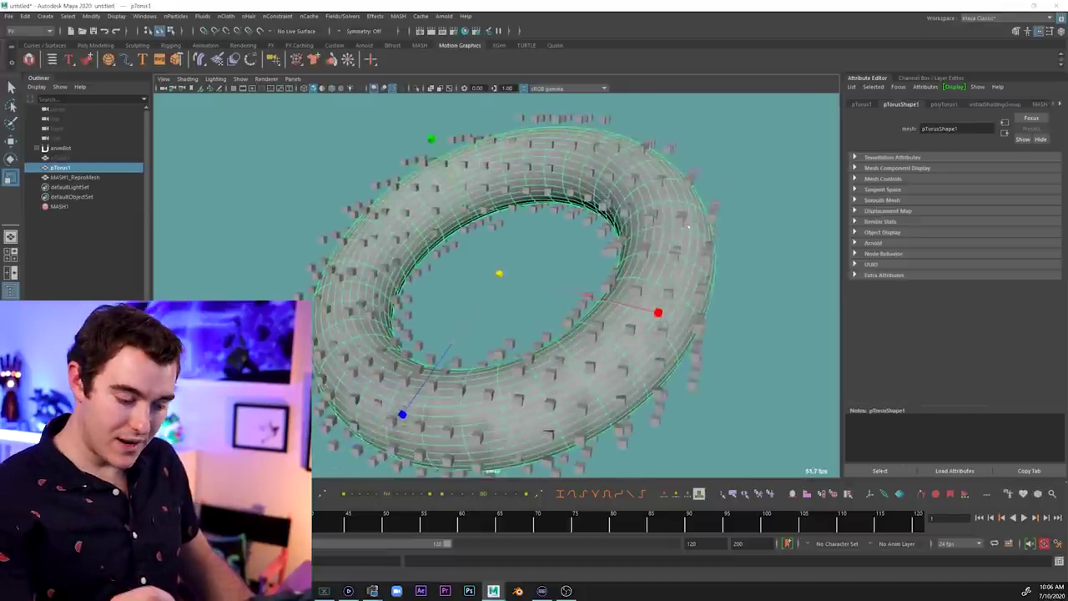
{"action": "right_click_drag", "start_coordinate": [574, 273], "coordinate": [500, 276], "text": "alt"}
{"action": "left_click_drag", "start_coordinate": [499, 276], "coordinate": [559, 276]}
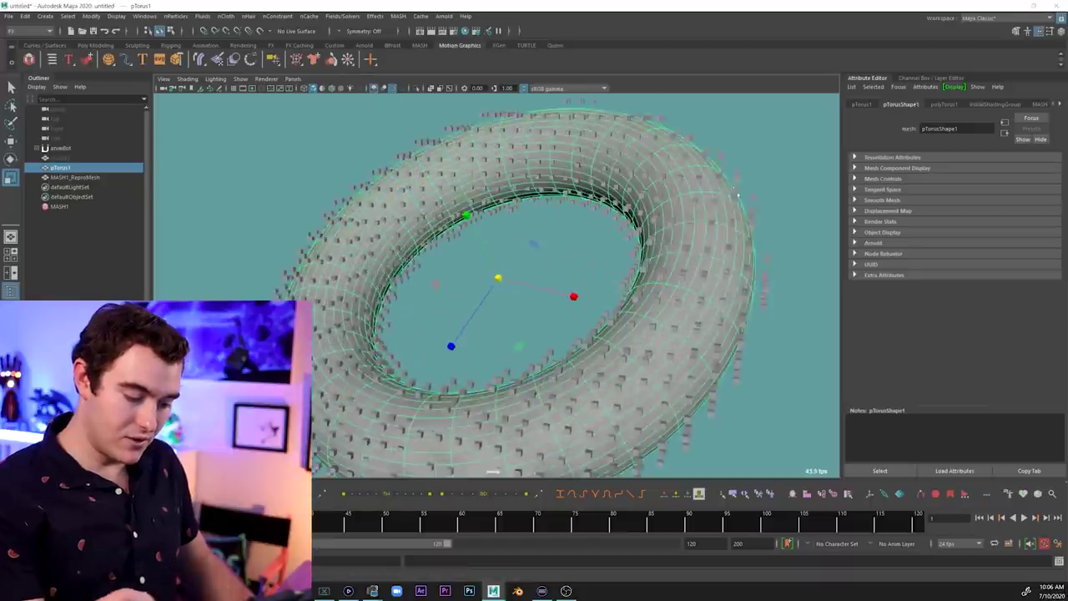
{"action": "right_click_drag", "start_coordinate": [559, 276], "coordinate": [509, 276], "text": "alt"}
{"action": "left_click_drag", "start_coordinate": [498, 276], "coordinate": [568, 278]}
{"action": "right_click_drag", "start_coordinate": [567, 279], "coordinate": [543, 279], "text": "alt"}
{"action": "scroll", "coordinate": [544, 281], "scroll_direction": "up", "scroll_amount": 8}
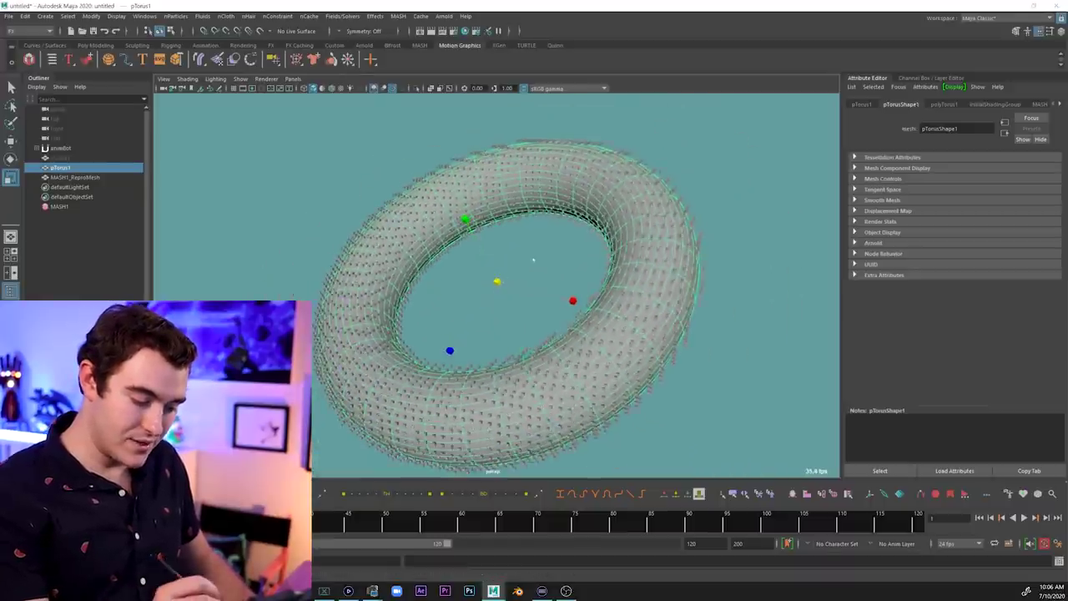
{"action": "key", "text": "q"}
{"action": "scroll", "coordinate": [709, 196], "scroll_direction": "down", "scroll_amount": 5}
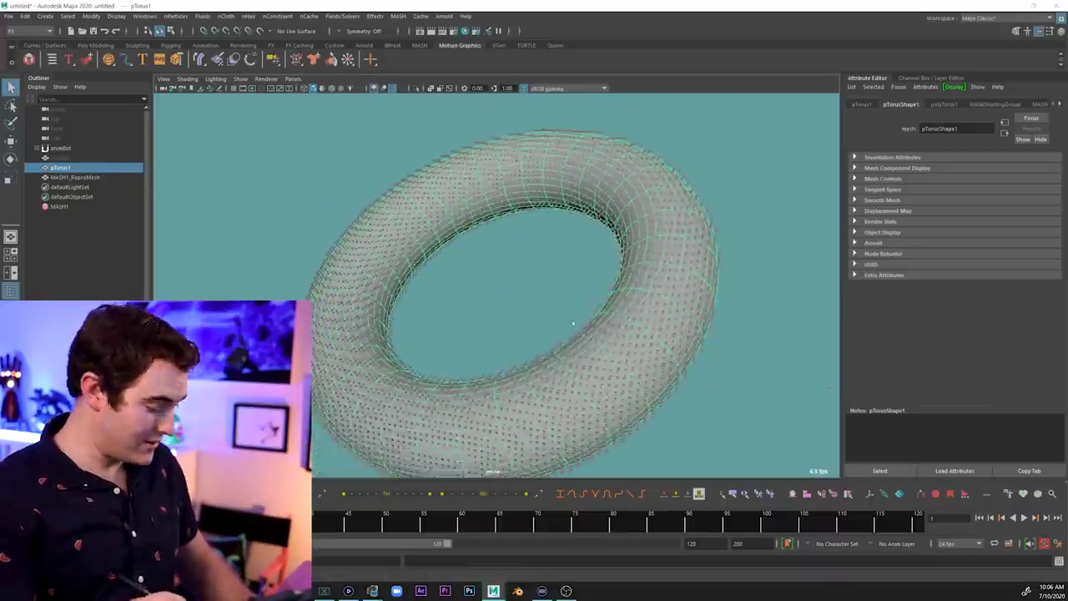
Hide the torus and inspect the shell formed by the distributed cubes alone
{"action": "key", "text": "ctrl+h"}
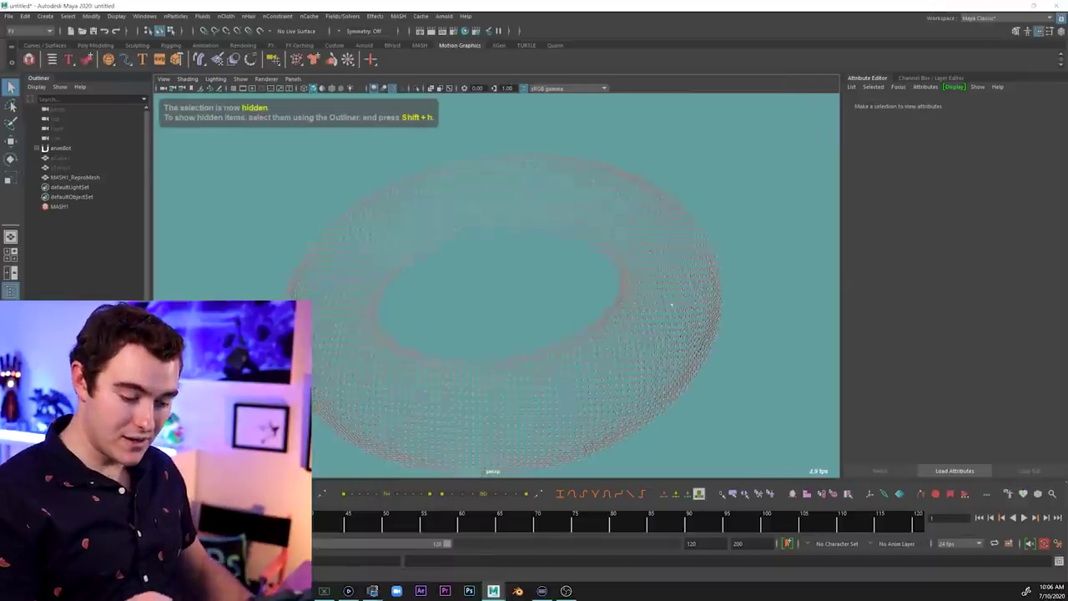
{"action": "scroll", "coordinate": [640, 315], "scroll_direction": "up", "scroll_amount": 5}
{"action": "left_click_drag", "start_coordinate": [641, 315], "coordinate": [729, 308], "text": "alt"}
{"action": "key", "text": "w"}
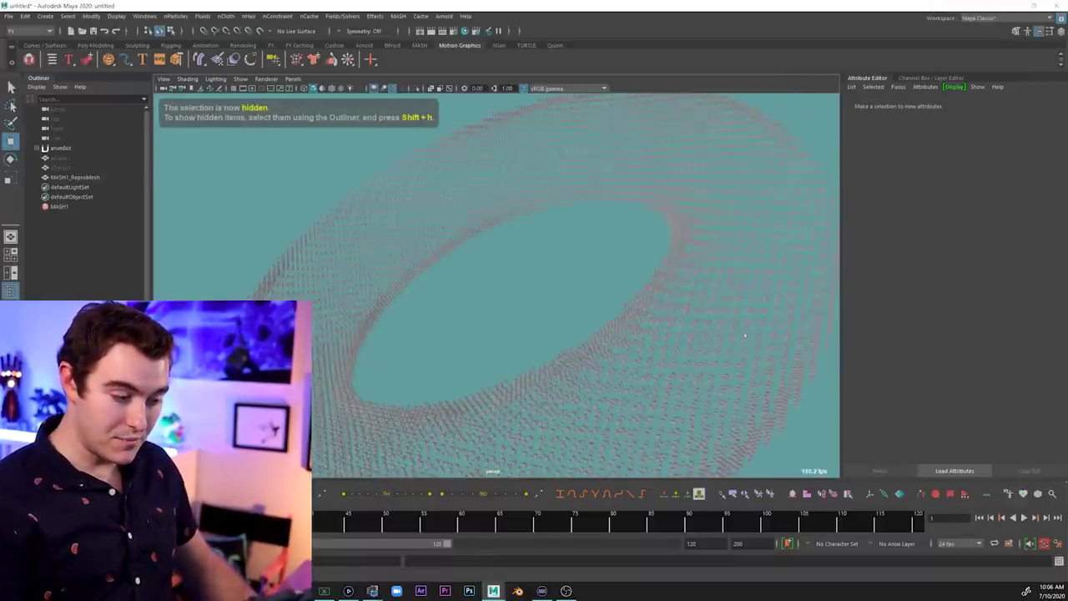
{"action": "key", "text": "e"}
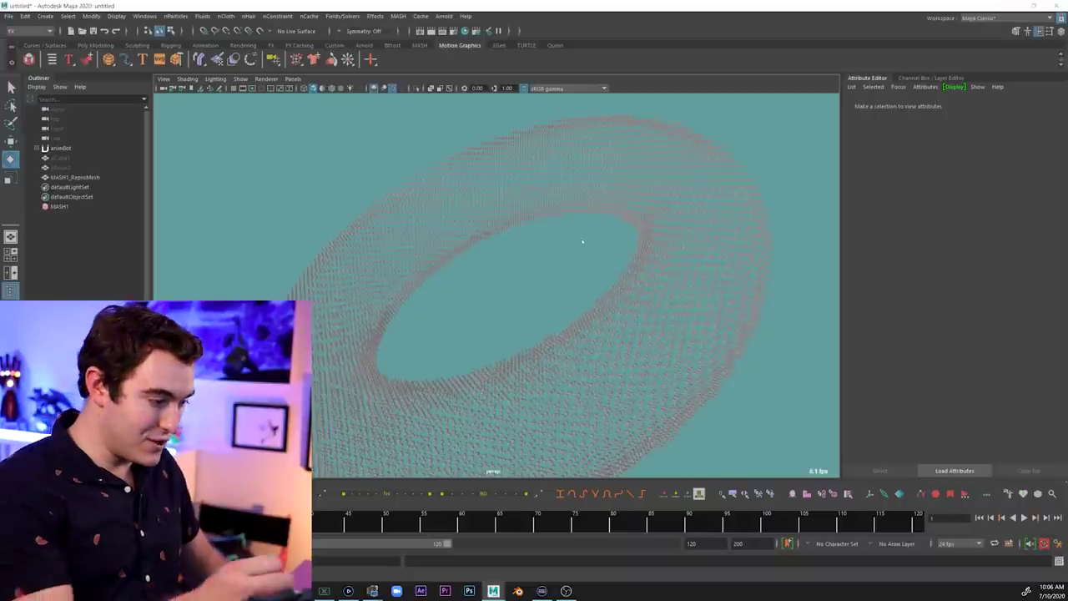
Scale up the hidden source cube uniformly to enlarge all the distributed cubes
{"action": "left_click", "coordinate": [60, 158]}
{"action": "key", "text": "r"}
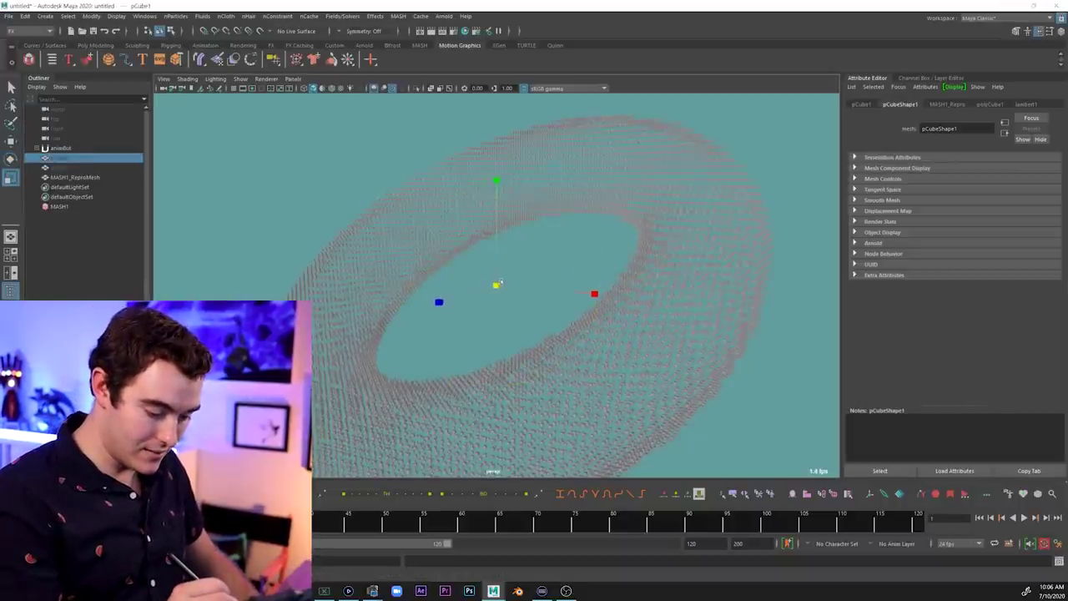
{"action": "left_click_drag", "start_coordinate": [498, 283], "coordinate": [553, 281]}
{"action": "key", "text": "q"}
Unhide the torus and bring its cube-covered surface into close view
{"action": "left_click", "coordinate": [60, 167]}
{"action": "key", "text": "e"}
{"action": "key", "text": "q"}
{"action": "right_click_drag", "start_coordinate": [553, 281], "coordinate": [543, 309], "text": "alt"}
{"action": "left_click_drag", "start_coordinate": [543, 309], "coordinate": [586, 291], "text": "alt"}
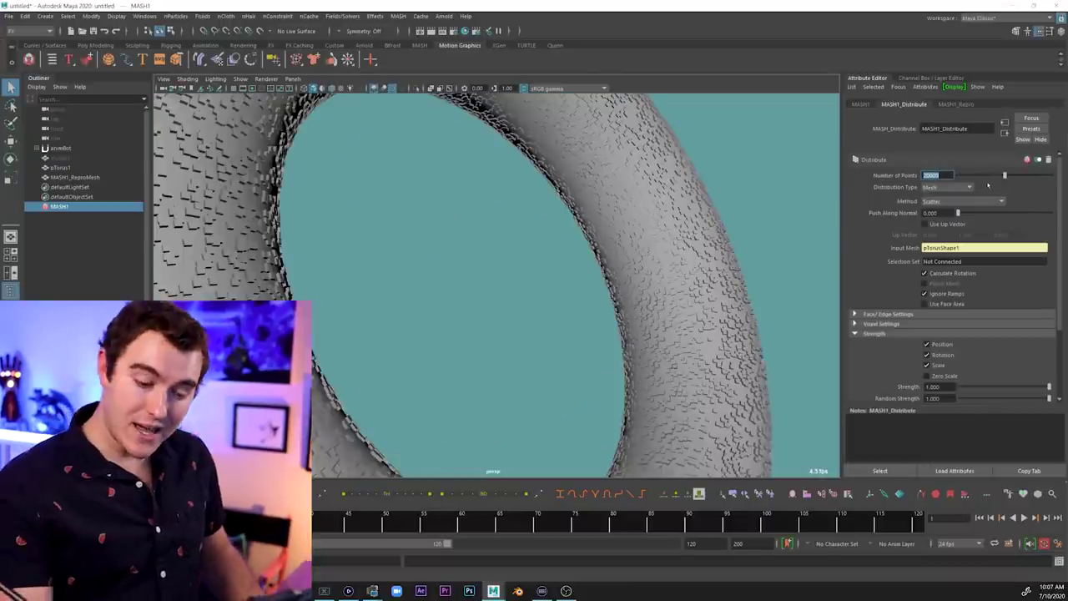
Raise the Distribute node's Push Along Normal to about 1.36 to lift the cubes off the torus
{"action": "mouse_move", "coordinate": [500, 342]}
{"action": "left_mouse_down", "text": "alt"}
{"action": "mouse_move", "coordinate": [469, 353]}
{"action": "mouse_move", "coordinate": [643, 317]}
{"action": "mouse_move", "coordinate": [665, 329]}
{"action": "mouse_move", "coordinate": [498, 342]}
{"action": "left_mouse_up", "text": "alt"}
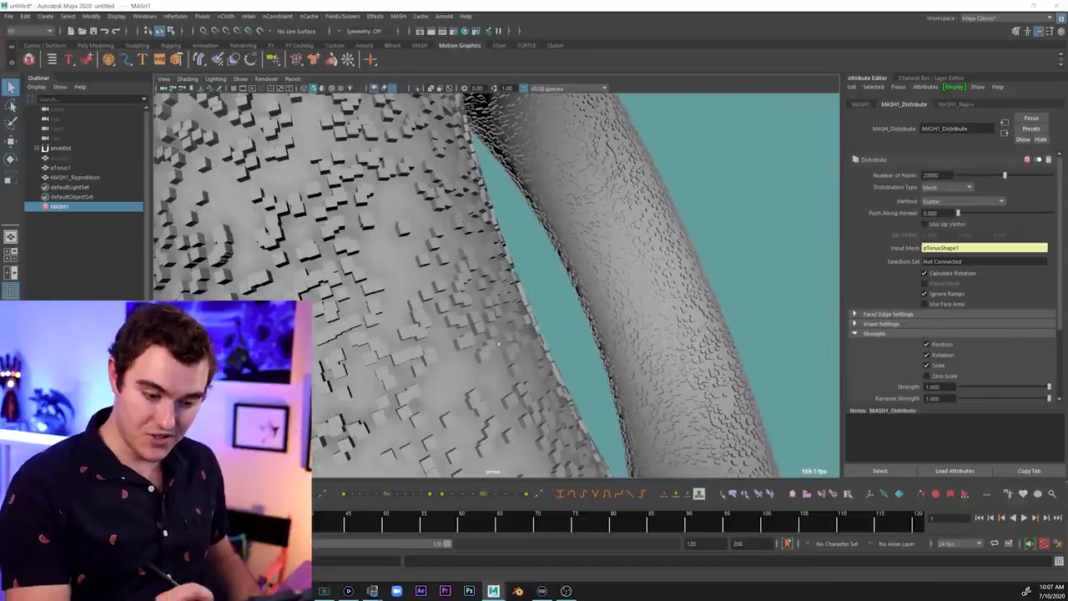
{"action": "left_click_drag", "start_coordinate": [591, 345], "coordinate": [632, 381], "text": "alt"}
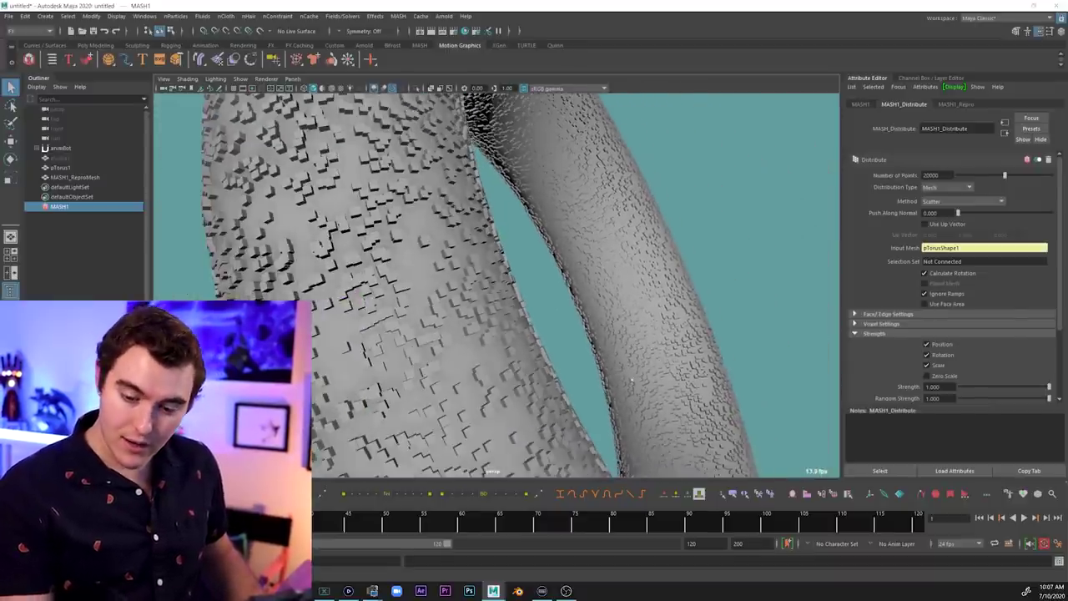
{"action": "left_click_drag", "start_coordinate": [965, 214], "coordinate": [976, 214]}
{"action": "right_click_drag", "start_coordinate": [584, 317], "coordinate": [689, 288], "text": "alt"}
{"action": "left_click_drag", "start_coordinate": [689, 289], "coordinate": [665, 301], "text": "alt"}
{"action": "right_click_drag", "start_coordinate": [665, 298], "coordinate": [669, 297], "text": "alt"}
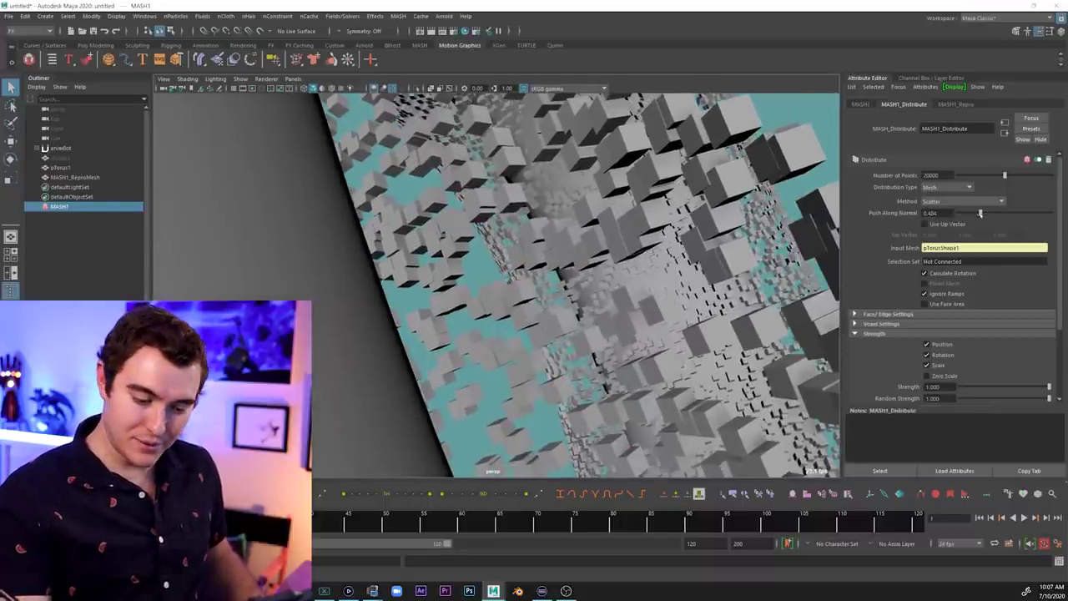
{"action": "left_click_drag", "start_coordinate": [980, 213], "coordinate": [1023, 205]}
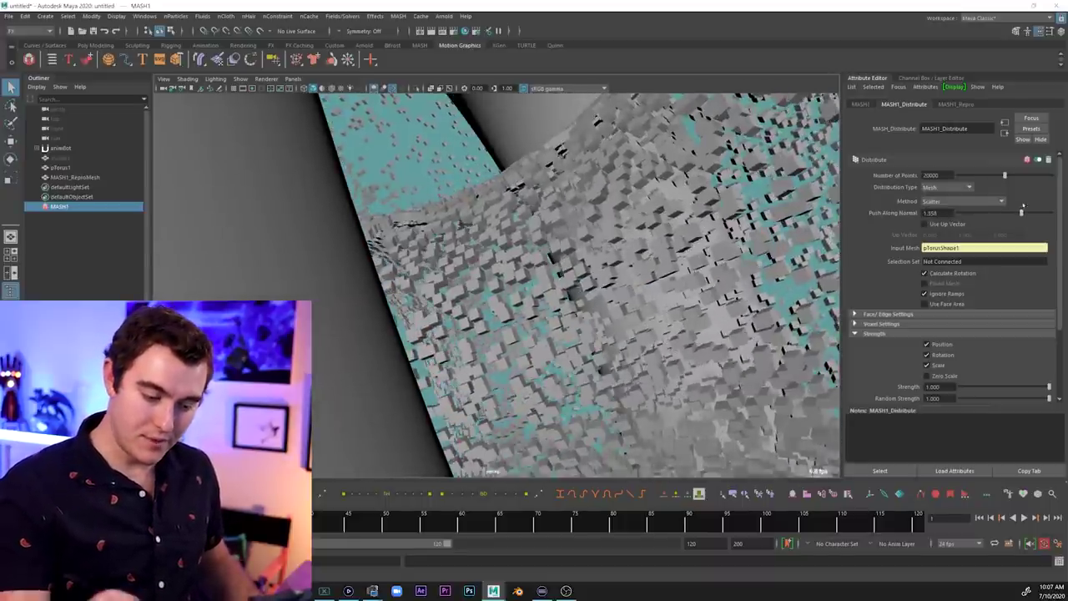
Examine the offset cloud of cubes around the torus and through its hole from several angles
{"action": "scroll", "coordinate": [448, 326], "scroll_direction": "down", "scroll_amount": 8}
{"action": "left_click_drag", "start_coordinate": [534, 317], "coordinate": [608, 300], "text": "alt"}
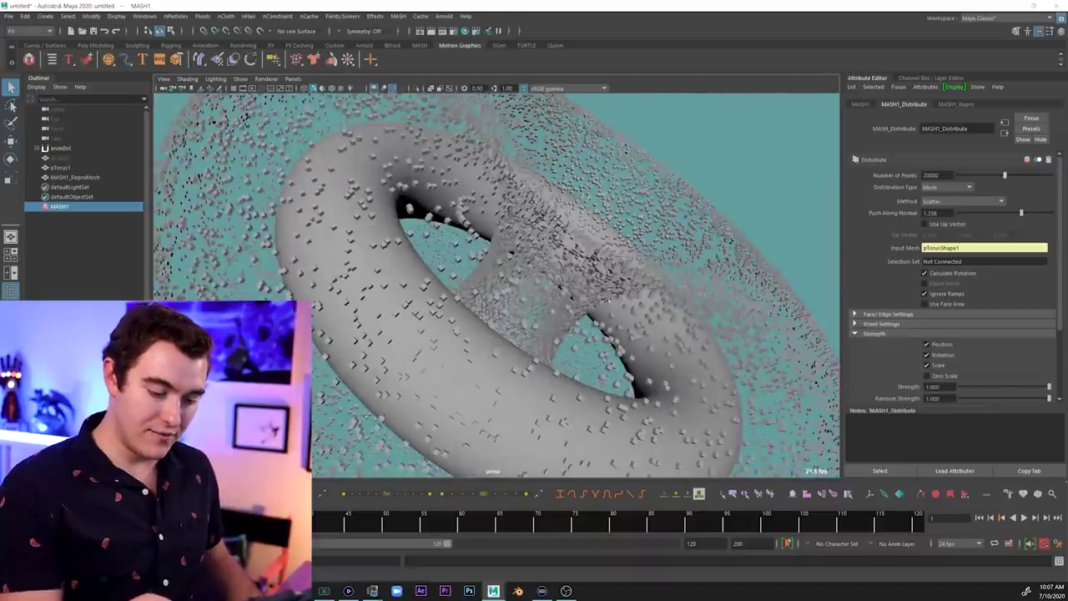
{"action": "scroll", "coordinate": [617, 304], "scroll_direction": "down", "scroll_amount": 5}
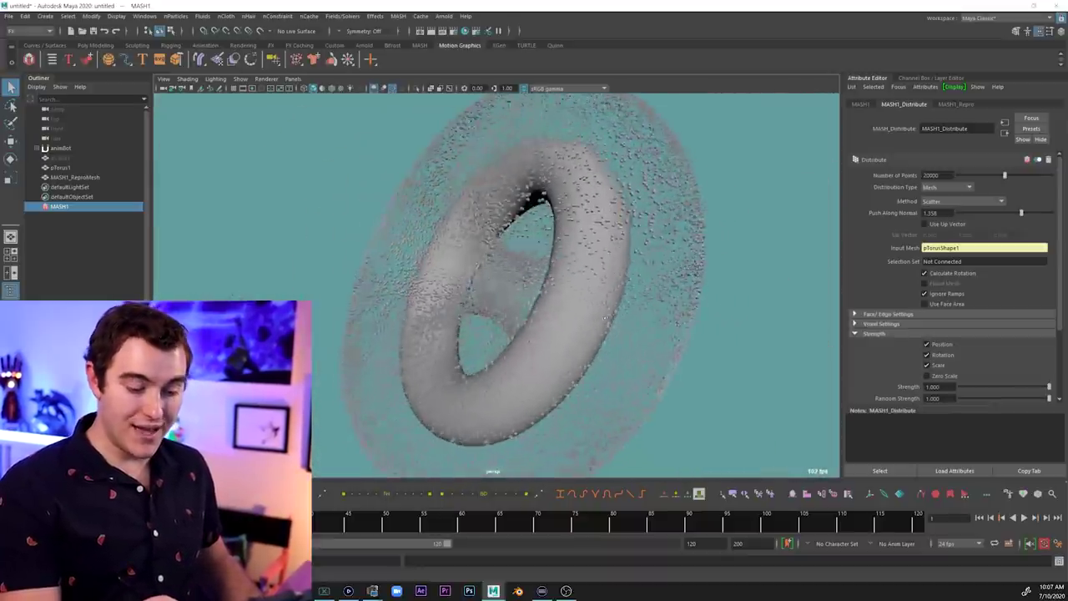
{"action": "scroll", "coordinate": [491, 344], "scroll_direction": "up", "scroll_amount": 4}
{"action": "left_click_drag", "start_coordinate": [490, 344], "coordinate": [635, 326], "text": "alt"}
{"action": "scroll", "coordinate": [575, 283], "scroll_direction": "down", "scroll_amount": 3}
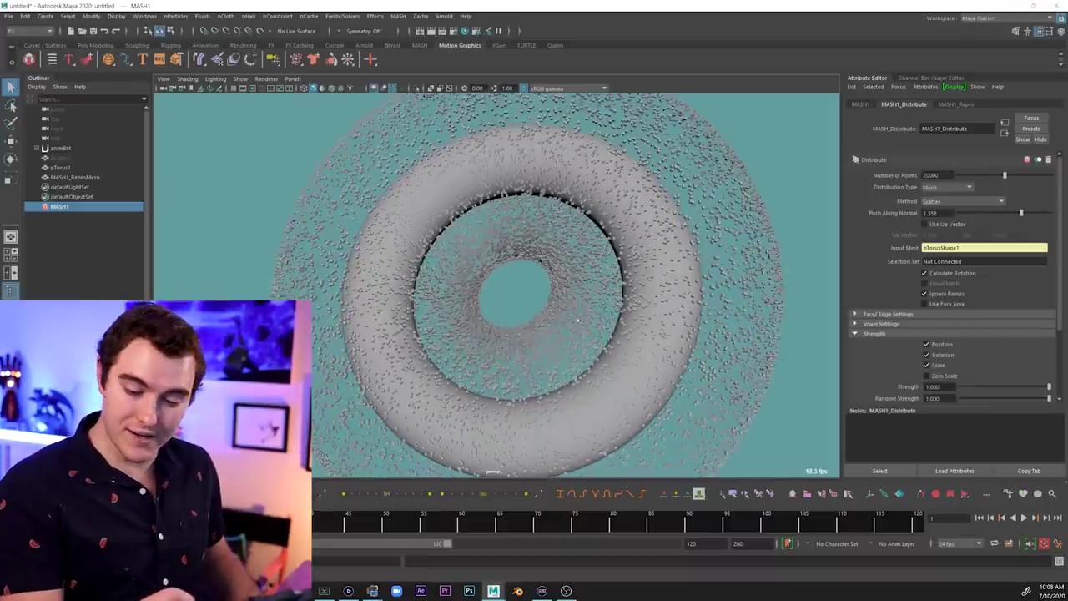
{"action": "scroll", "coordinate": [578, 319], "scroll_direction": "up", "scroll_amount": 2}
{"action": "left_click_drag", "start_coordinate": [579, 319], "coordinate": [669, 334], "text": "alt"}
Increase the Twist of the torus's polyTorus1 input to about 41.7
{"action": "left_click", "coordinate": [652, 422]}
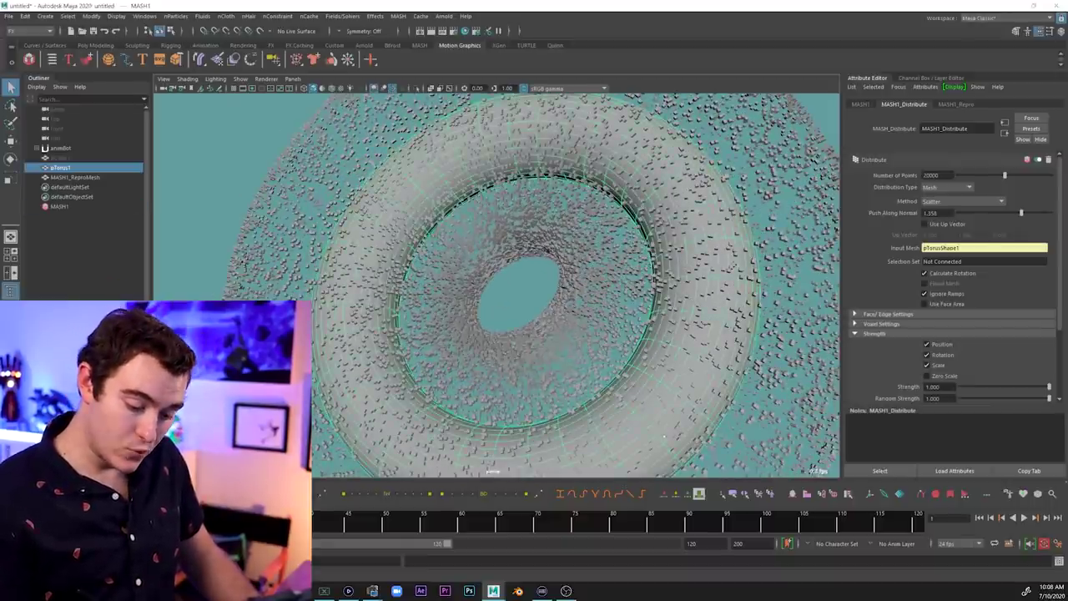
{"action": "key", "text": "ctrl+a"}
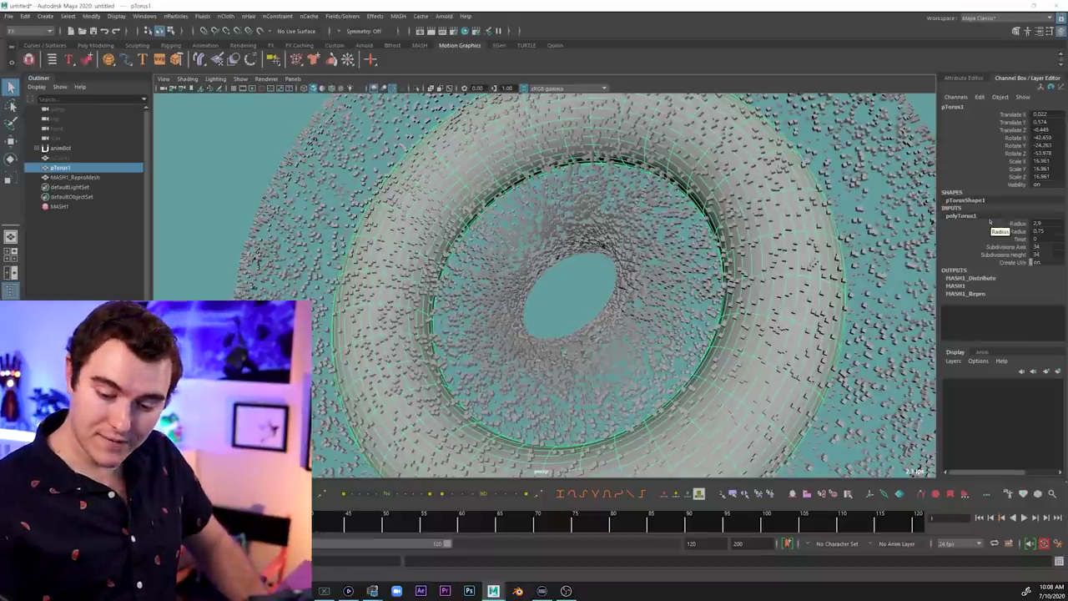
{"action": "left_click", "coordinate": [1018, 239]}
{"action": "middle_click_drag", "start_coordinate": [771, 253], "coordinate": [836, 242]}
{"action": "middle_click_drag", "start_coordinate": [863, 278], "coordinate": [952, 263]}
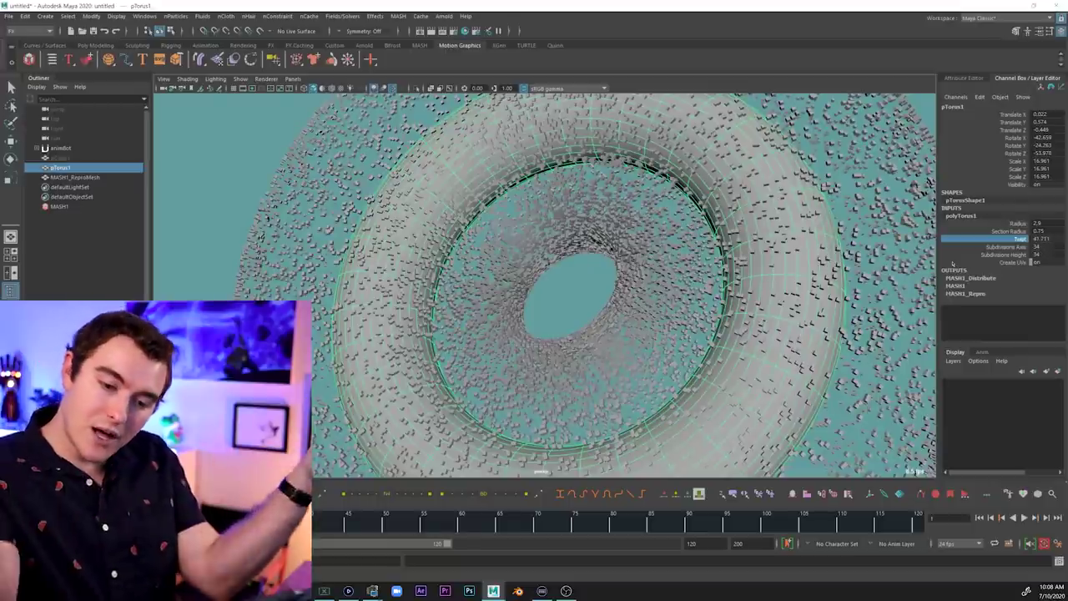
Add a Random node to the MASH1 network and set its rotation to about 136 in X, 128 in Y and 167 in Z
{"action": "left_click", "coordinate": [105, 207]}
{"action": "key", "text": "ctrl+a"}
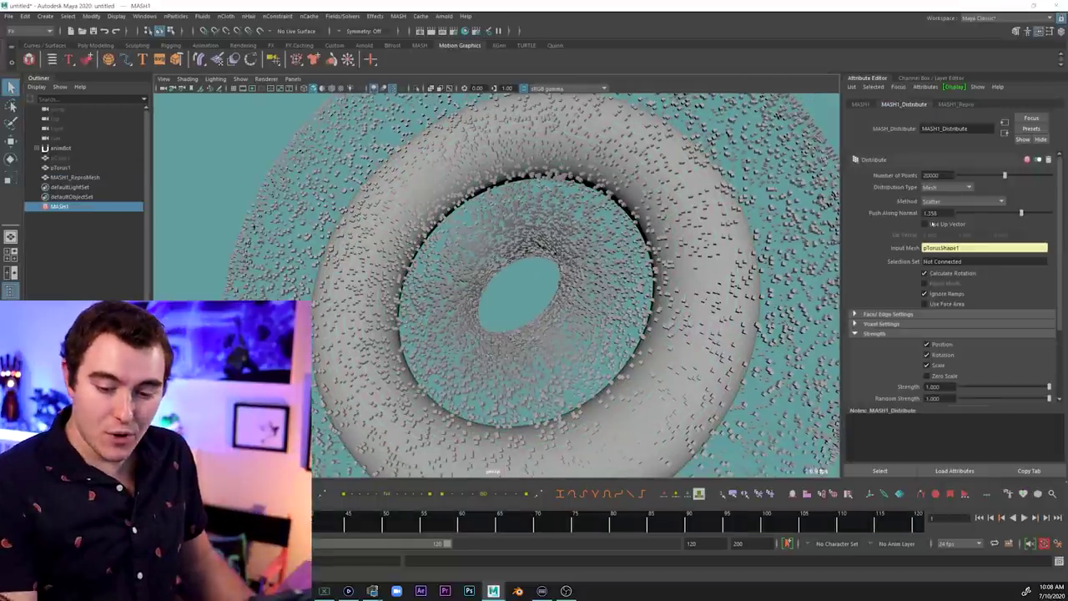
{"action": "left_click", "coordinate": [861, 103]}
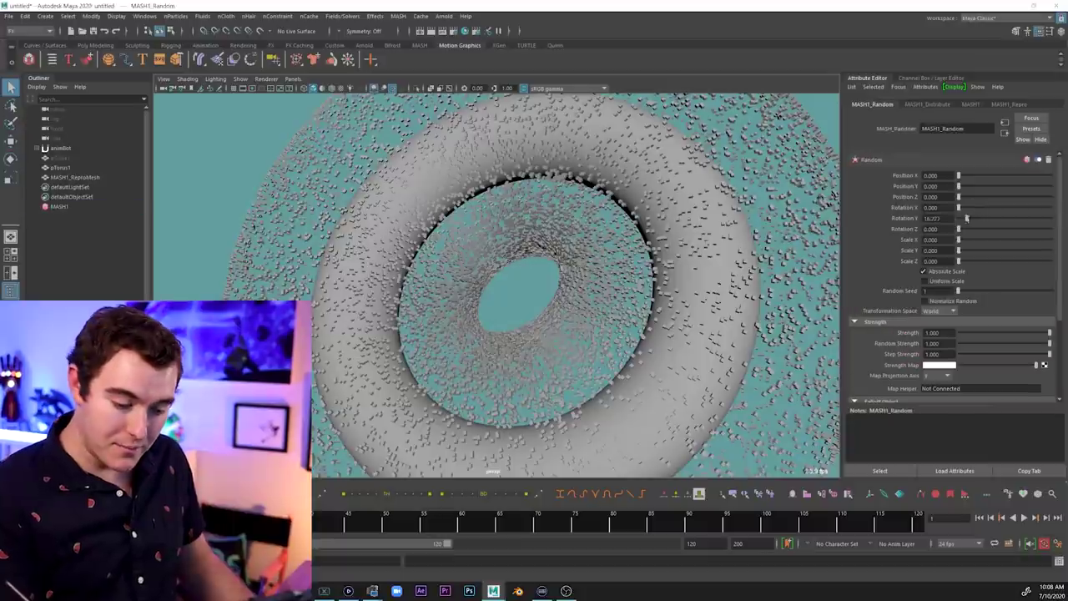
{"action": "left_click_drag", "start_coordinate": [967, 218], "coordinate": [1024, 218]}
{"action": "left_click_drag", "start_coordinate": [958, 207], "coordinate": [1028, 208]}
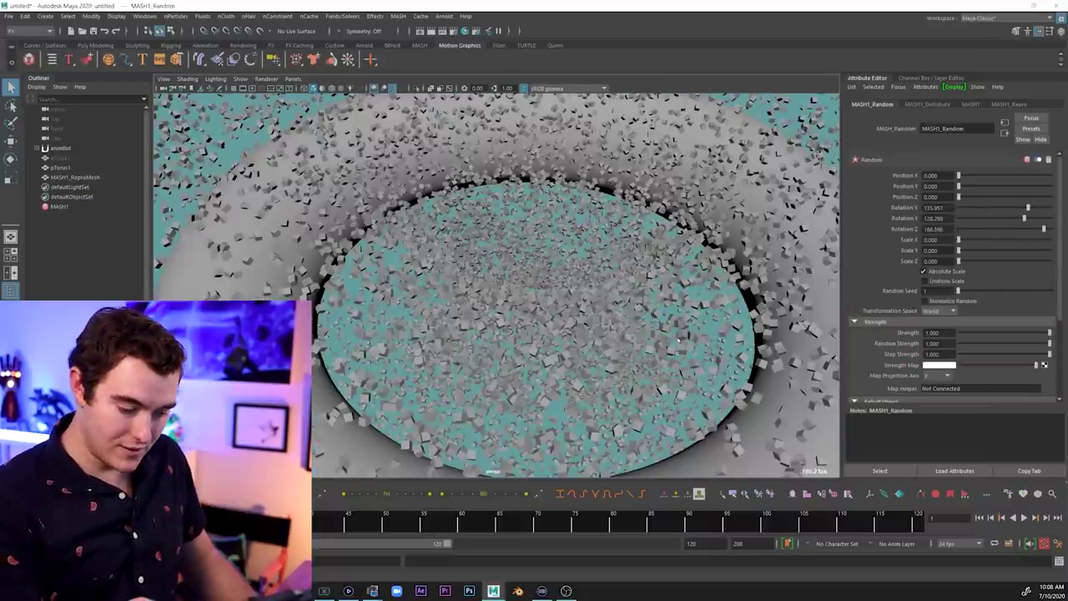
{"action": "scroll", "coordinate": [678, 340], "scroll_direction": "down", "scroll_amount": 2}
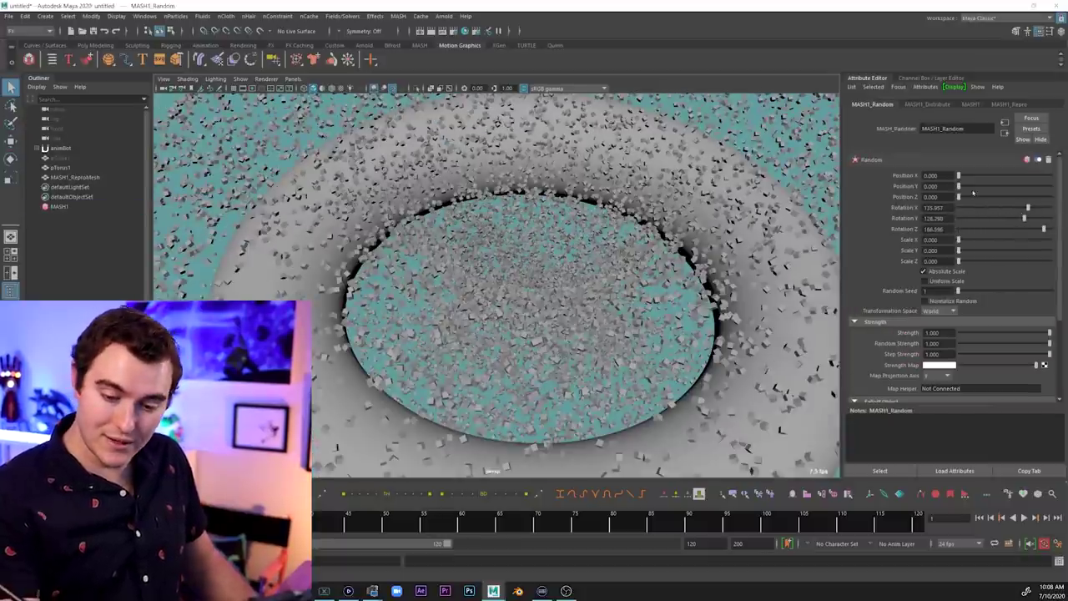
Set the Random node's position to about 2.2 in X, 1.8 in Y and 2.3 in Z
{"action": "scroll", "coordinate": [617, 250], "scroll_direction": "down", "scroll_amount": 3}
{"action": "left_click_drag", "start_coordinate": [617, 234], "coordinate": [625, 273], "text": "alt"}
{"action": "mouse_move", "coordinate": [965, 176]}
{"action": "left_mouse_down"}
{"action": "mouse_move", "coordinate": [977, 176]}
{"action": "mouse_move", "coordinate": [977, 196]}
{"action": "mouse_move", "coordinate": [977, 186]}
{"action": "left_mouse_up"}
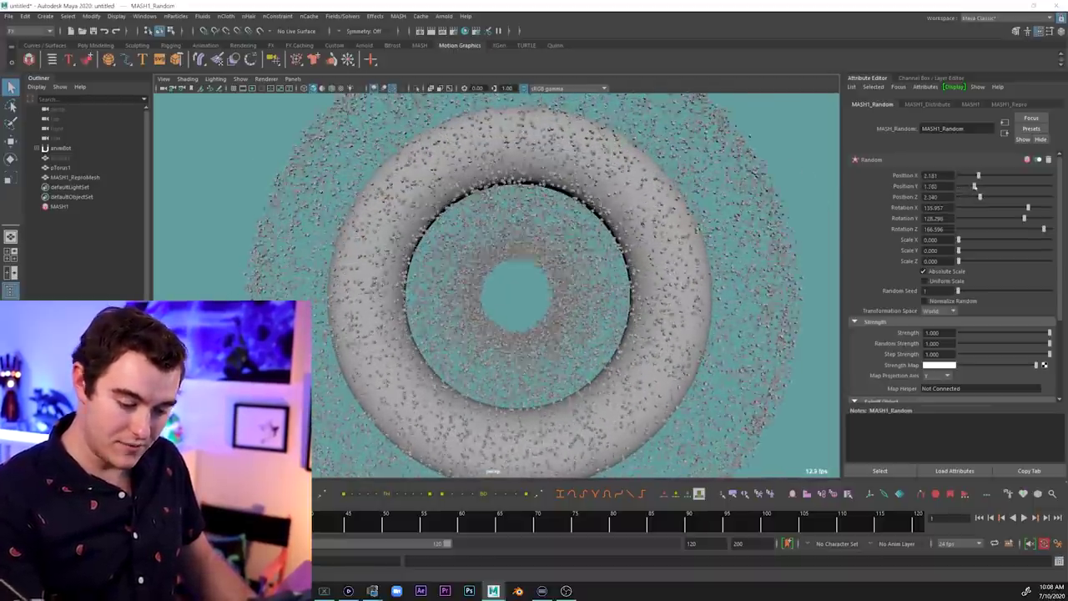
{"action": "mouse_move", "coordinate": [642, 308]}
{"action": "left_mouse_down", "text": "alt"}
{"action": "mouse_move", "coordinate": [686, 269]}
{"action": "mouse_move", "coordinate": [721, 284]}
{"action": "left_mouse_up", "text": "alt"}
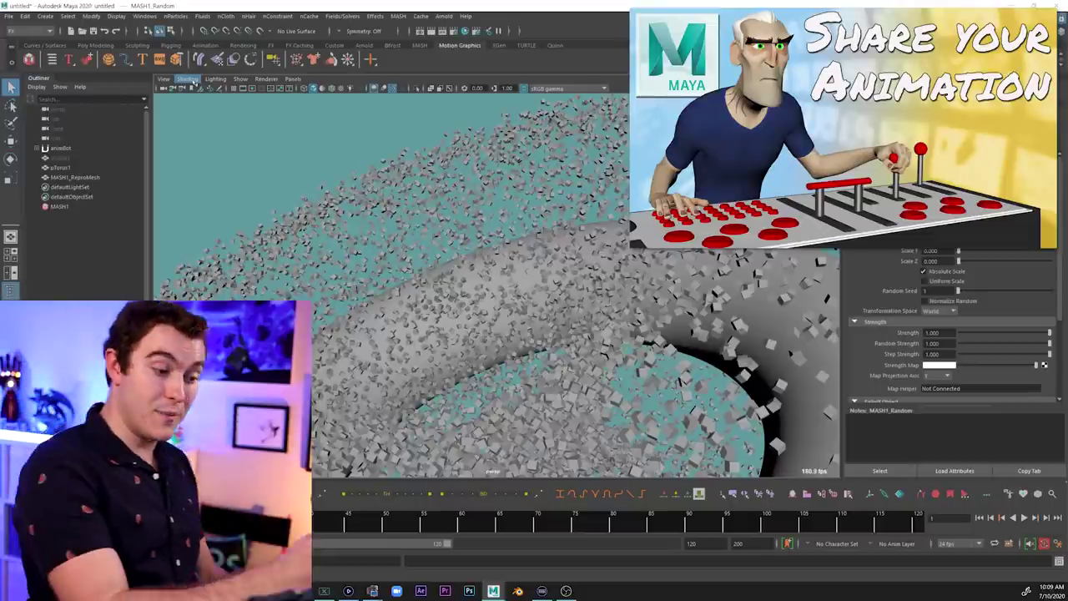
Turn on hardware fog in the viewport and set the fog color to pale yellow
{"action": "left_click", "coordinate": [188, 79]}
{"action": "left_click", "coordinate": [204, 250]}
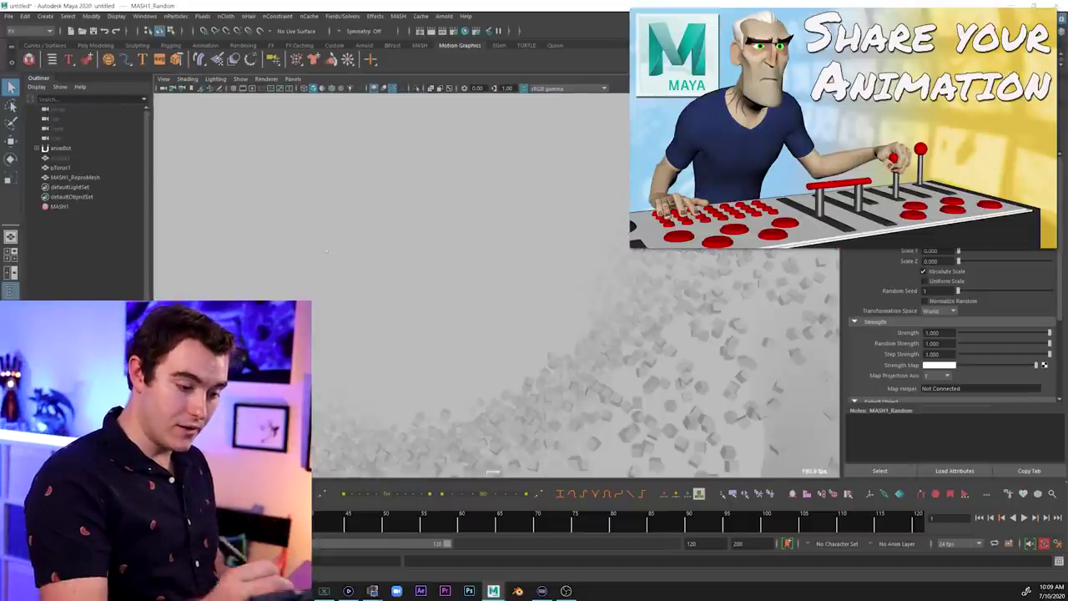
{"action": "left_click", "coordinate": [188, 78]}
{"action": "left_click", "coordinate": [284, 250]}
{"action": "left_click", "coordinate": [837, 235]}
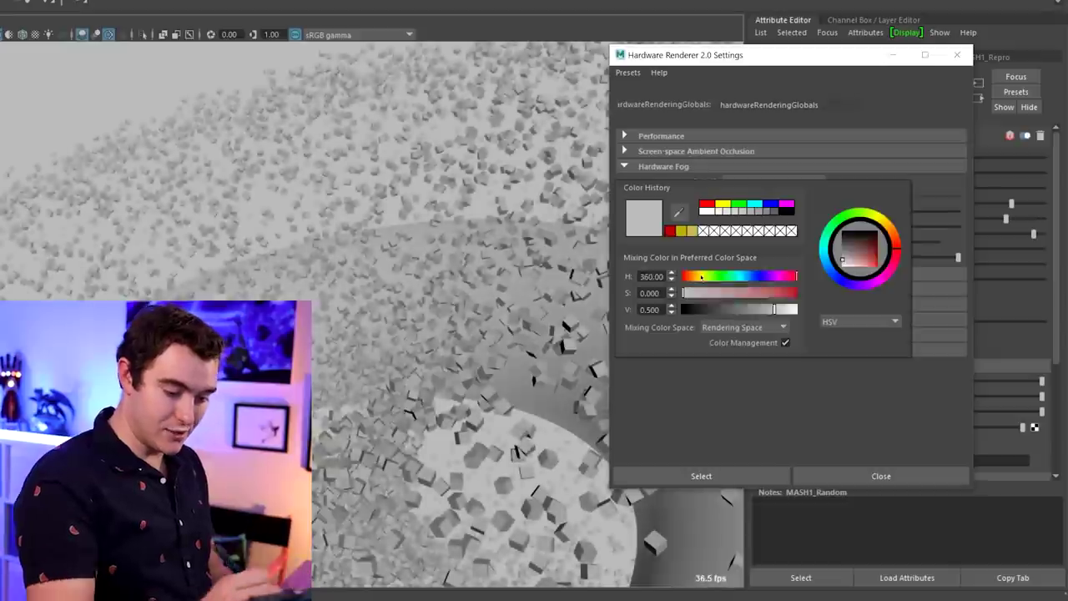
{"action": "left_click", "coordinate": [691, 231]}
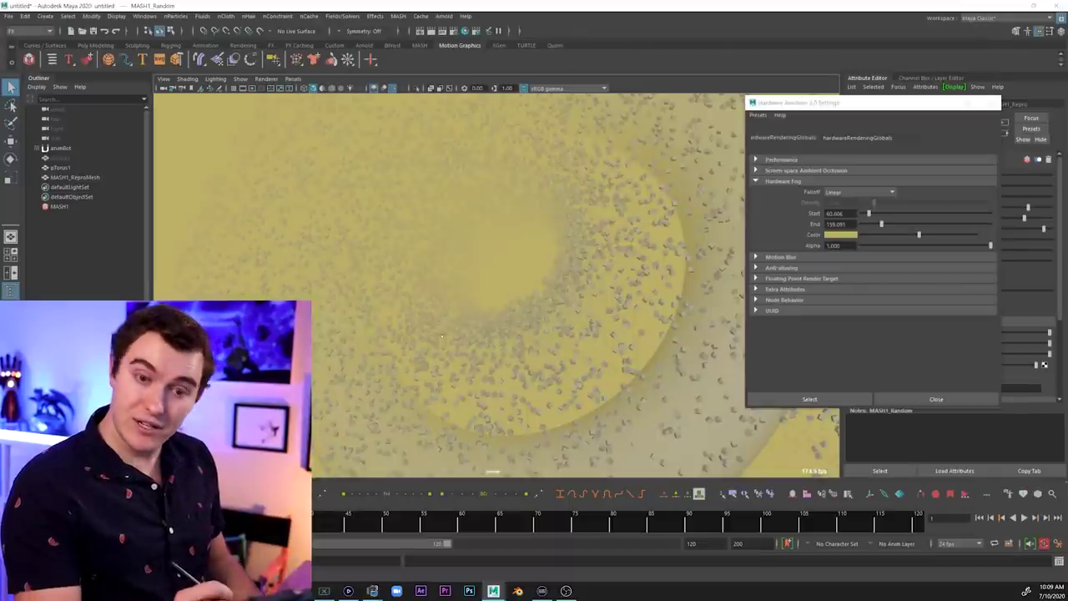
Bring the hardware fog closer by setting its Start to about 48 and its End to about 110
{"action": "left_click_drag", "start_coordinate": [500, 310], "coordinate": [566, 325], "text": "alt"}
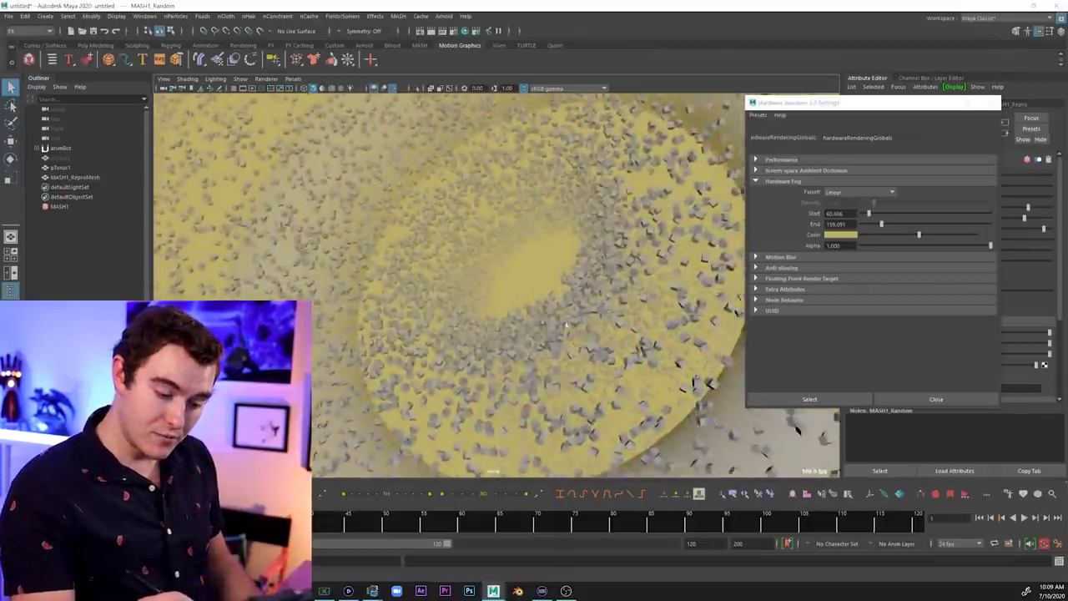
{"action": "left_click_drag", "start_coordinate": [881, 223], "coordinate": [867, 214]}
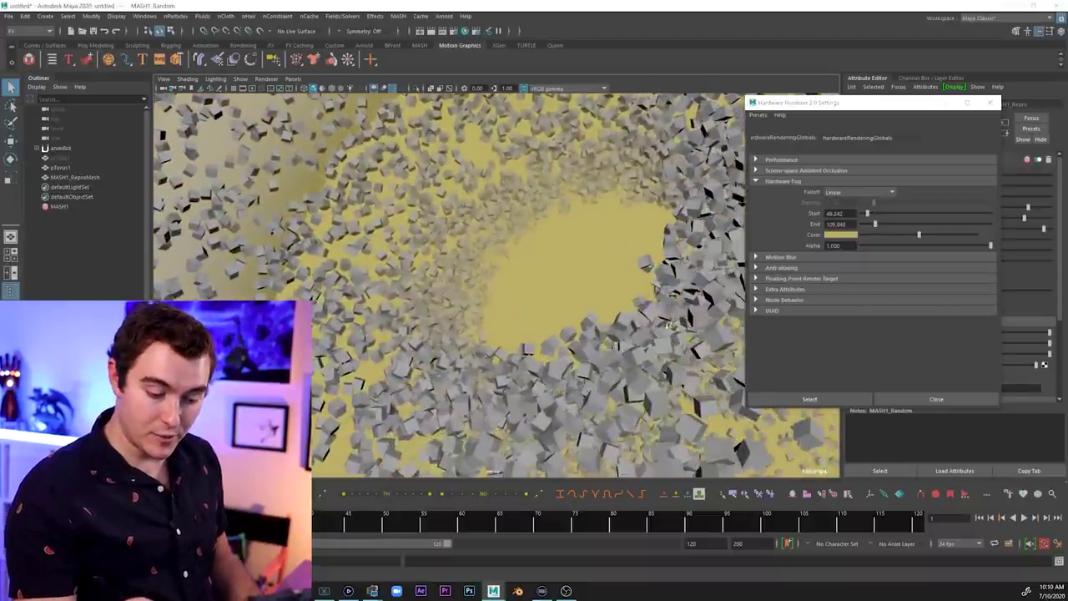
{"action": "left_click_drag", "start_coordinate": [622, 319], "coordinate": [692, 346], "text": "alt"}
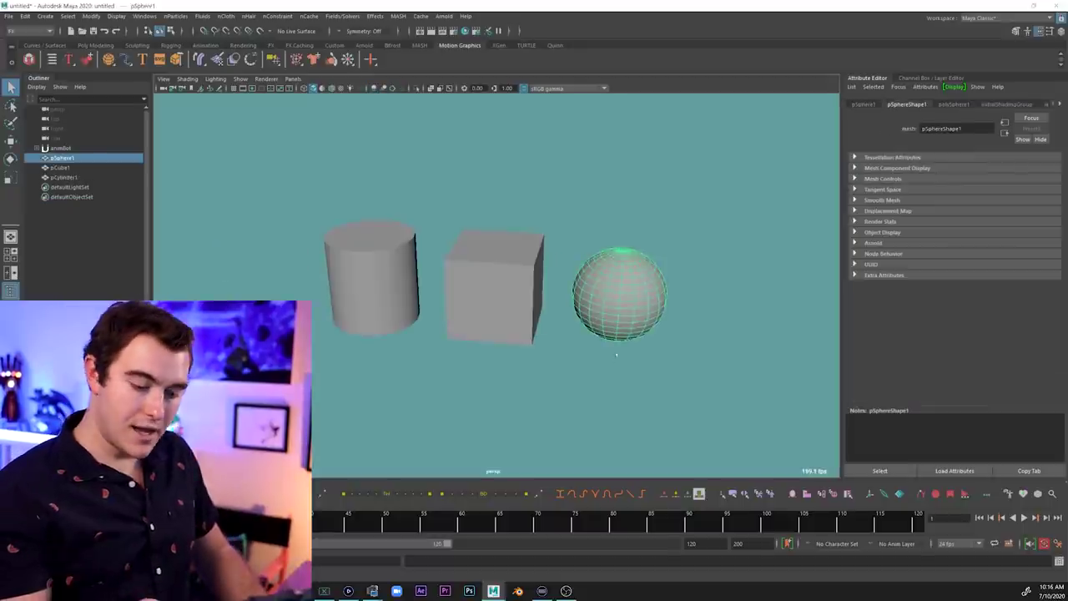
Create a MASH network using the sphere, cube and cylinder together as its source objects
{"action": "left_click", "coordinate": [506, 184]}
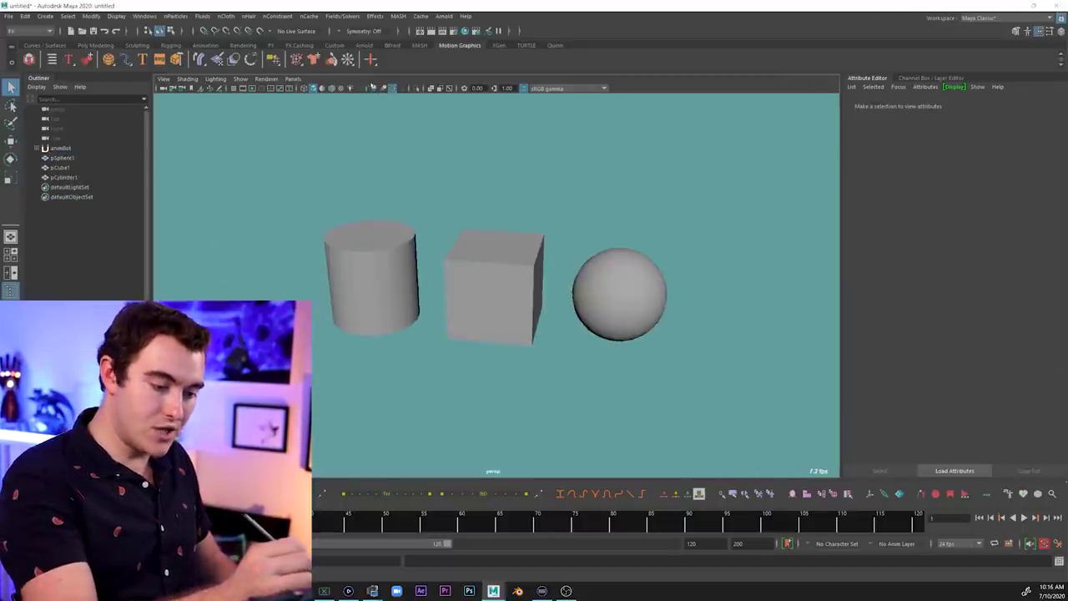
{"action": "scroll", "coordinate": [763, 289], "scroll_direction": "down", "scroll_amount": 3}
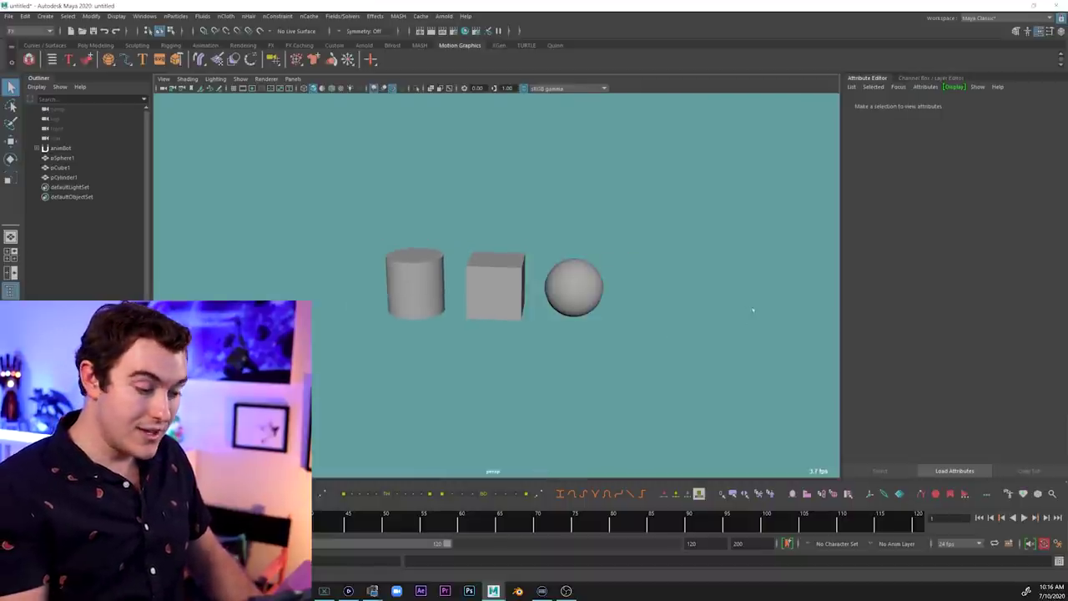
{"action": "left_click_drag", "start_coordinate": [278, 226], "coordinate": [696, 352]}
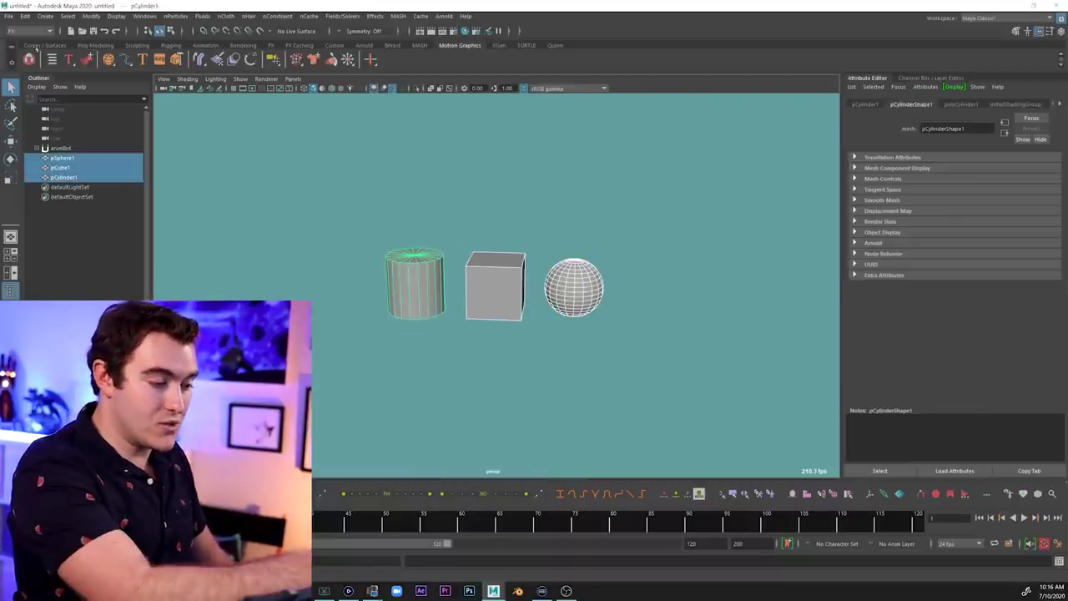
{"action": "left_click", "coordinate": [29, 59]}
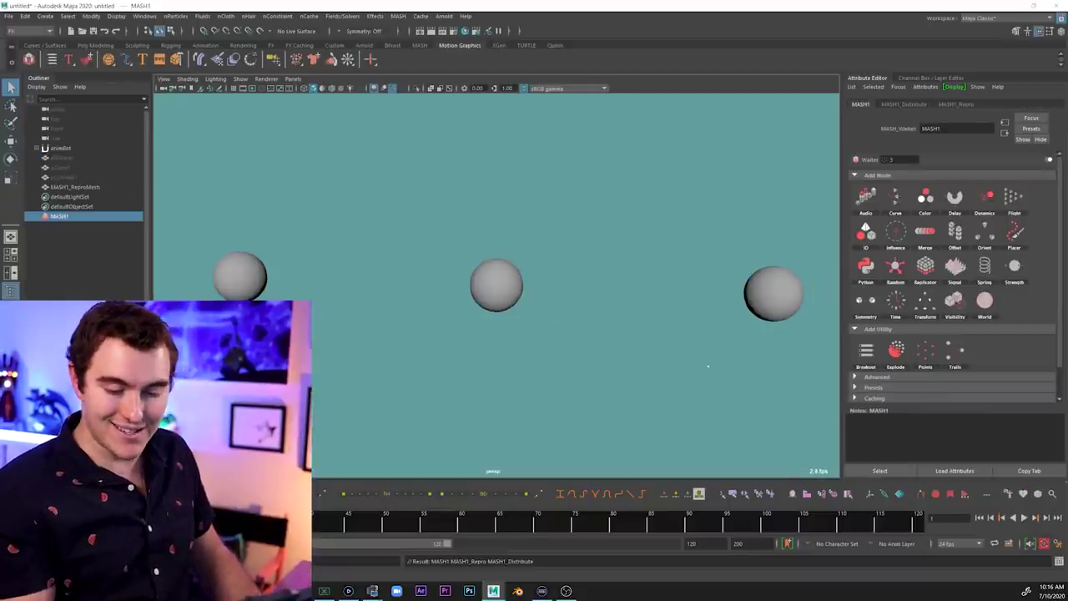
{"action": "right_click_drag", "start_coordinate": [618, 381], "coordinate": [580, 389], "text": "alt"}
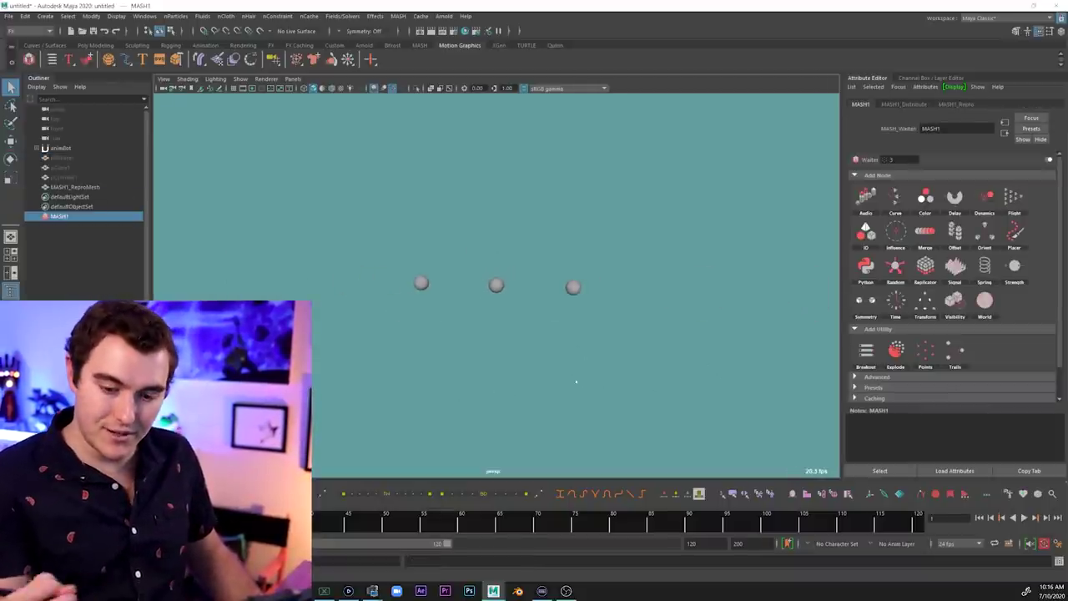
Set the MASH network's linear distribution to 21 points with a Distance X of 60
{"action": "left_click", "coordinate": [908, 104]}
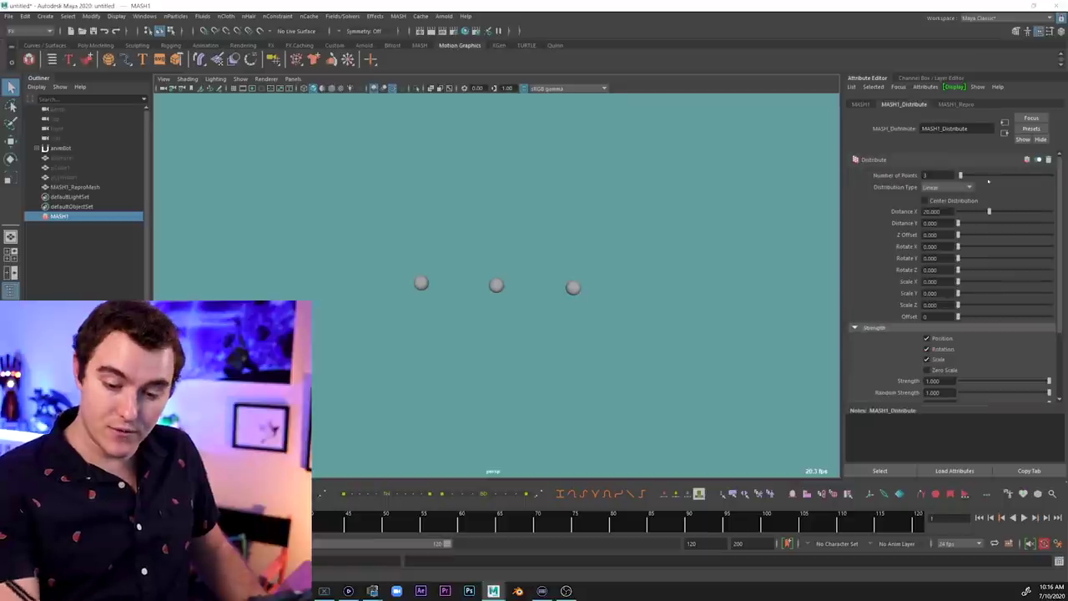
{"action": "left_click_drag", "start_coordinate": [959, 175], "coordinate": [999, 175]}
{"action": "left_click_drag", "start_coordinate": [988, 211], "coordinate": [1051, 211]}
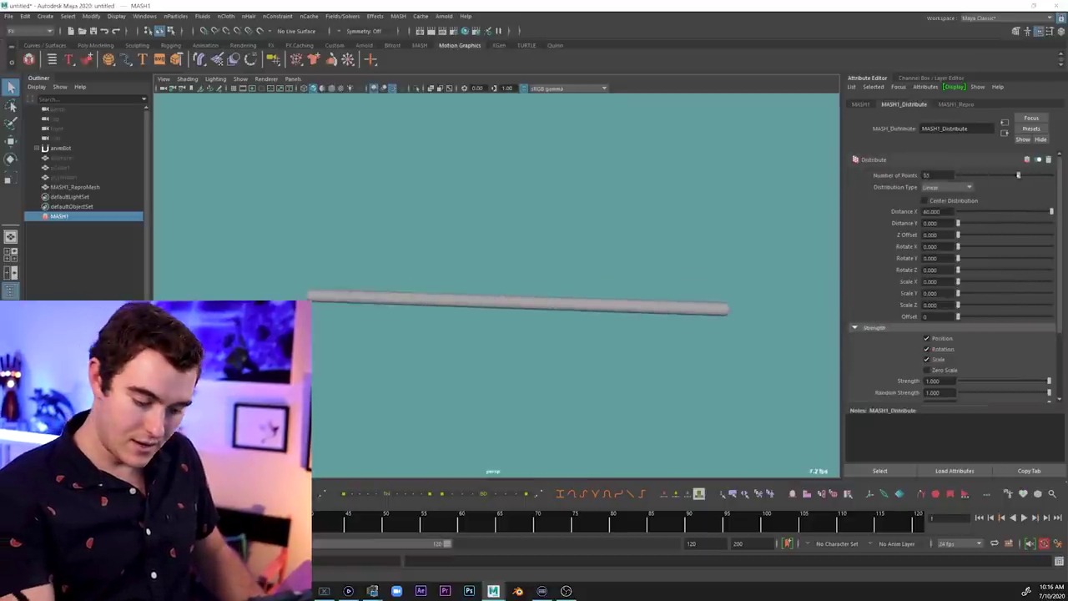
{"action": "left_click_drag", "start_coordinate": [1030, 175], "coordinate": [978, 175]}
Add an ID node to the MASH1 network and set its ID Type to Random with a Random Seed of 24
{"action": "left_click", "coordinate": [860, 105]}
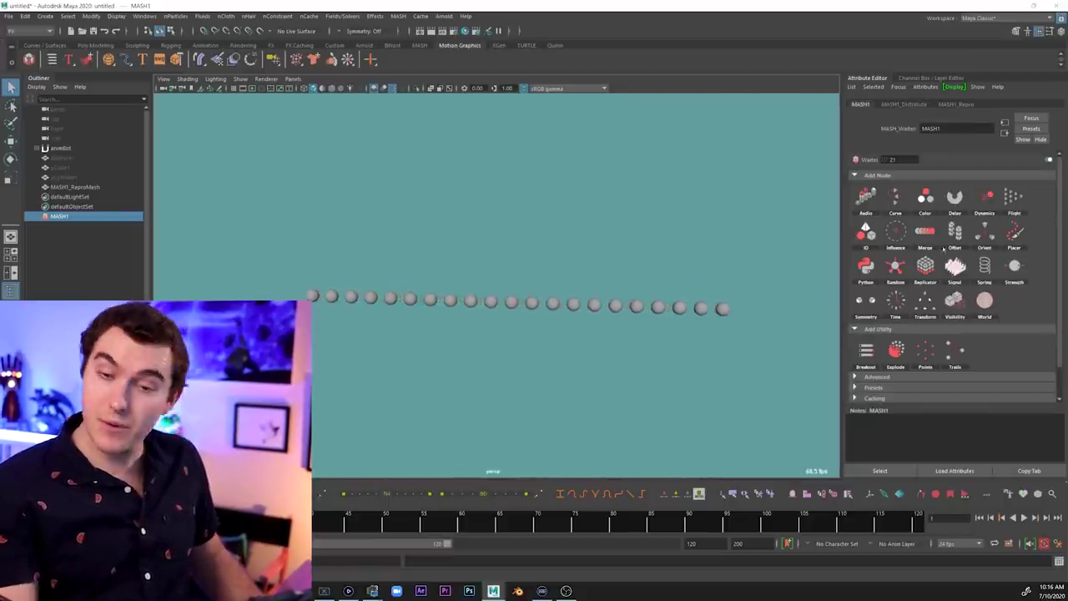
{"action": "left_click", "coordinate": [865, 232]}
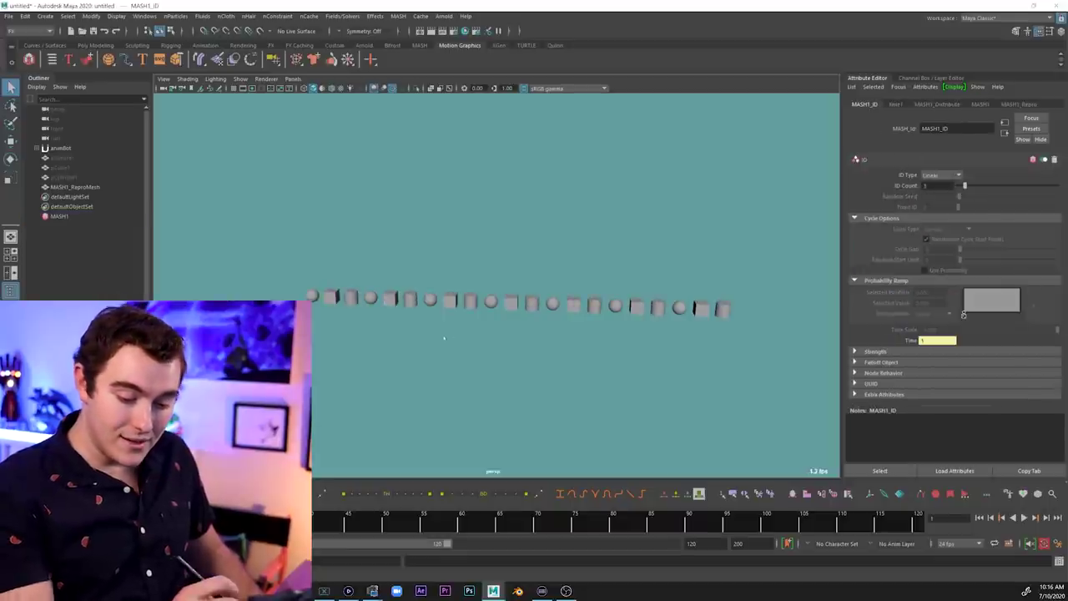
{"action": "middle_click_drag", "start_coordinate": [708, 364], "coordinate": [689, 348], "text": "alt"}
{"action": "right_click_drag", "start_coordinate": [689, 348], "coordinate": [689, 388], "text": "alt"}
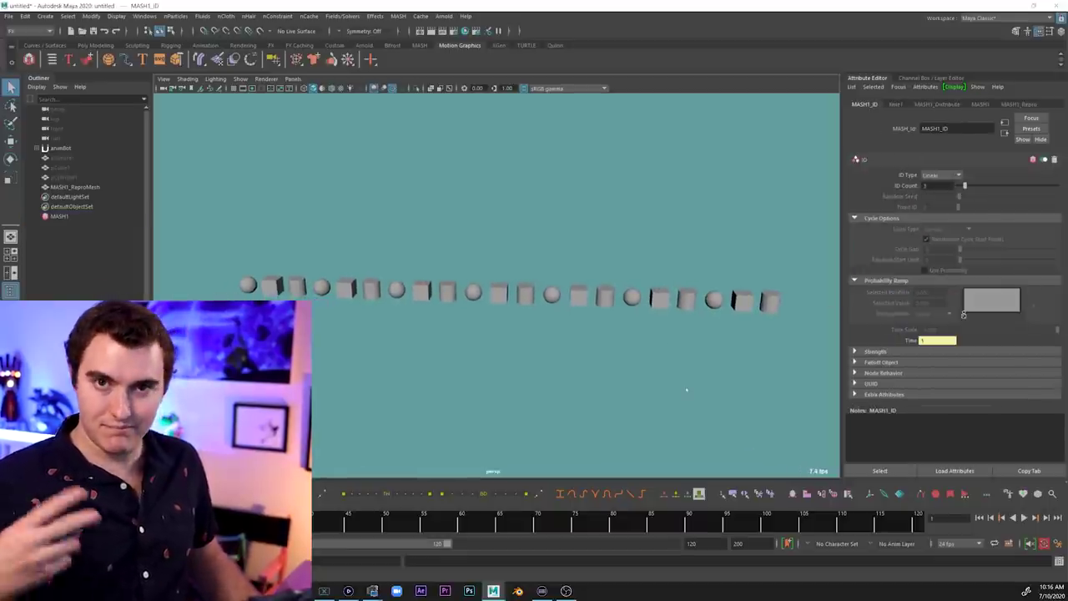
{"action": "left_click", "coordinate": [951, 176]}
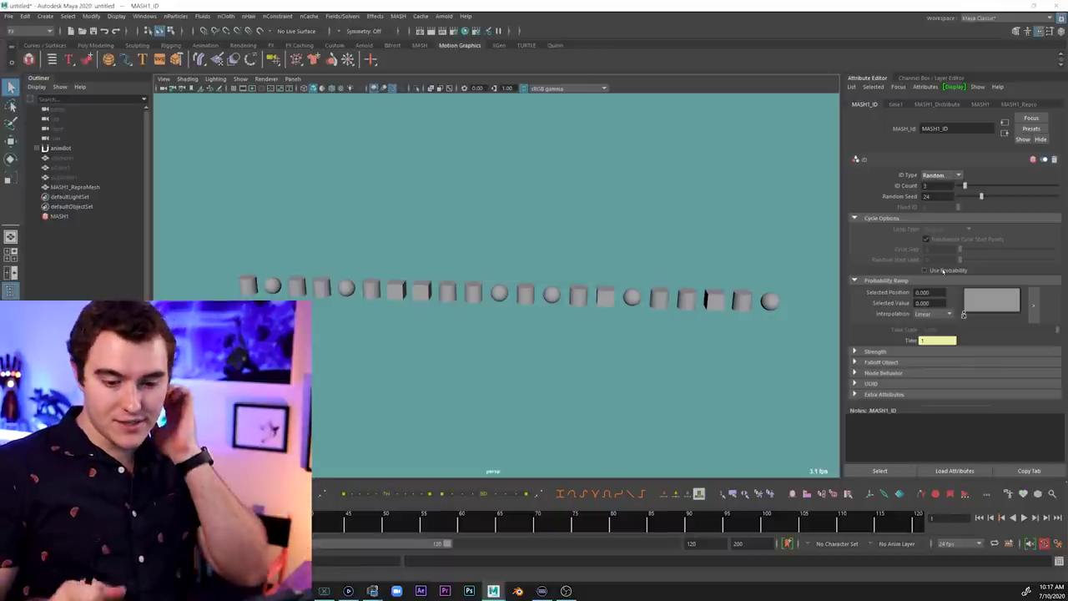
{"action": "left_click", "coordinate": [60, 216]}
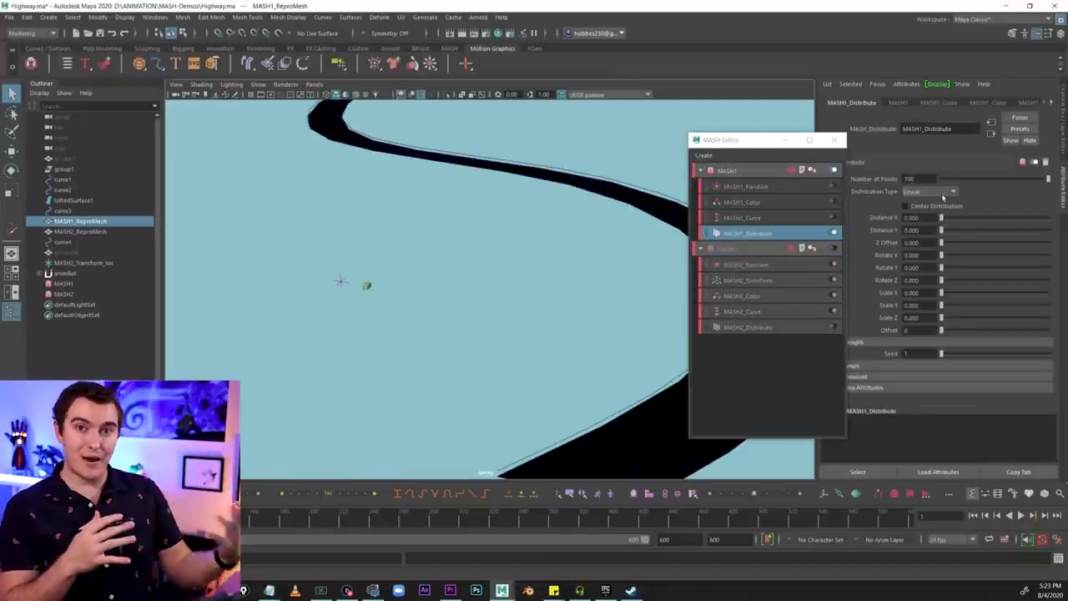
In the highway scene, enable MASH1's Curve, Color and Random nodes and the MASH2 network, and view the boxes along the road
{"action": "left_click", "coordinate": [743, 217]}
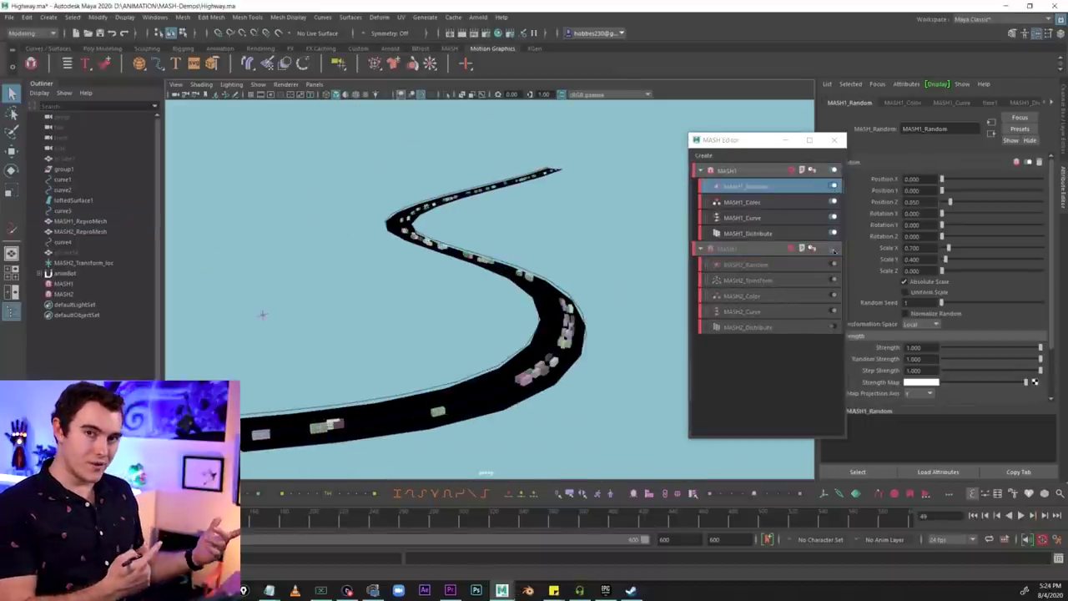
{"action": "right_click_drag", "start_coordinate": [617, 367], "coordinate": [661, 346], "text": "alt"}
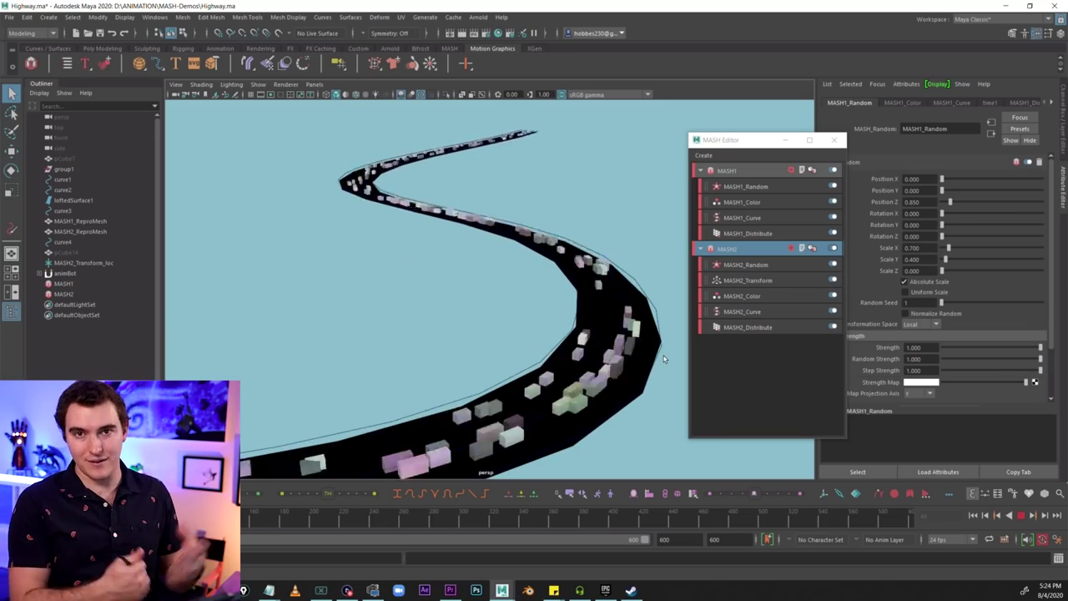
{"action": "scroll", "coordinate": [663, 355], "scroll_direction": "down", "scroll_amount": 3}
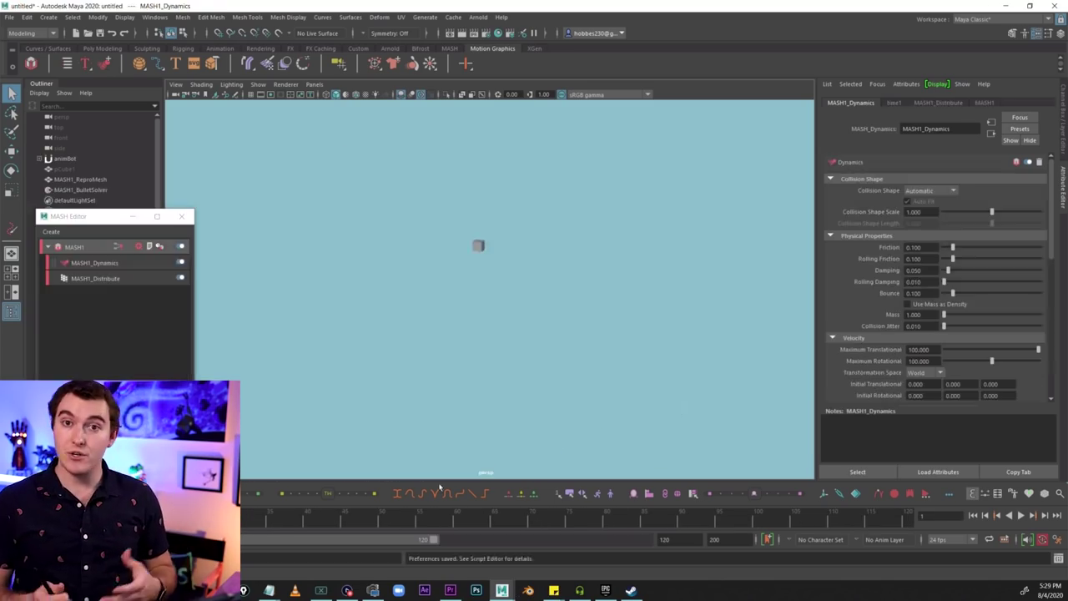